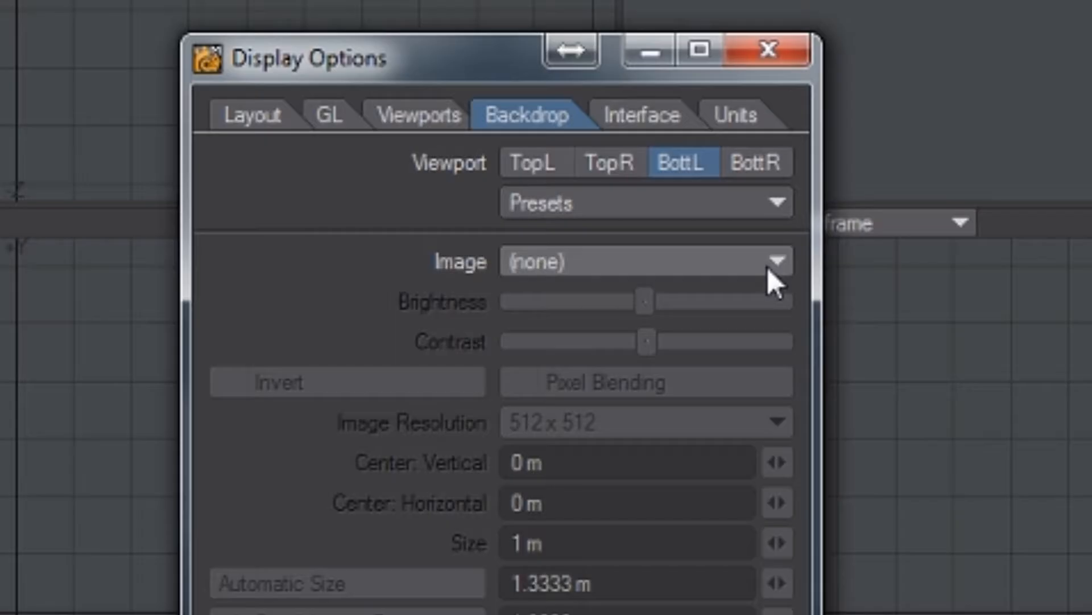
Load the image mu.png as the backdrop of the BottL viewport.
click(640, 290)
click(767, 292)
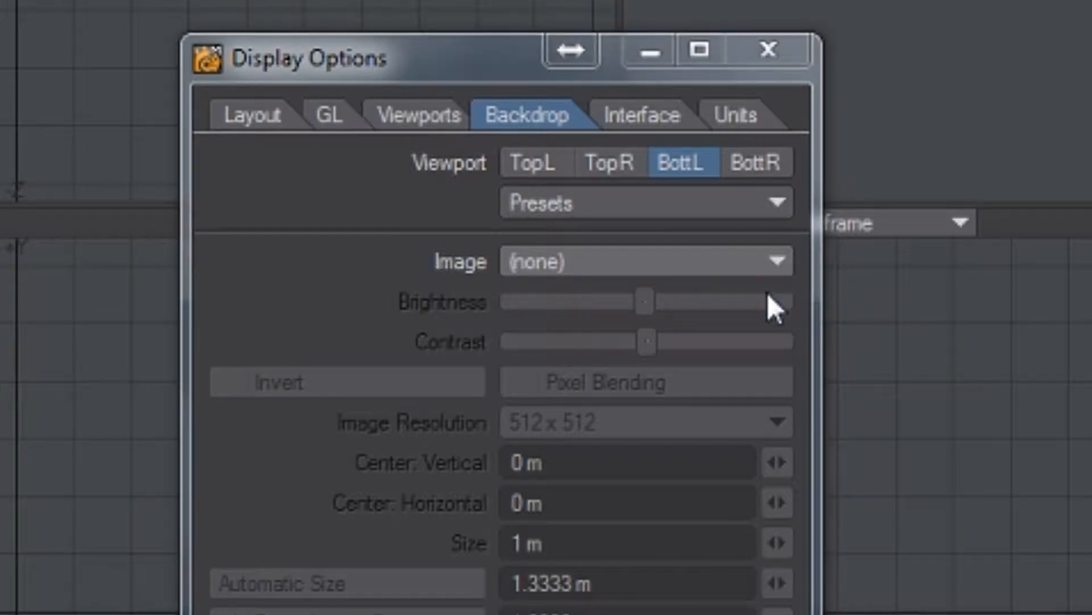
click(882, 353)
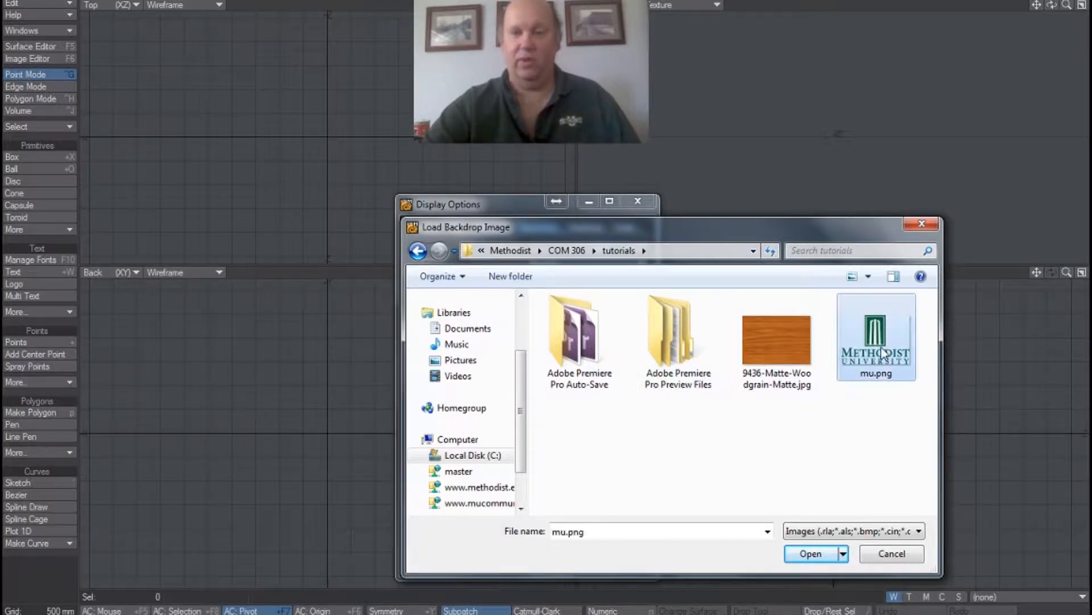
click(803, 554)
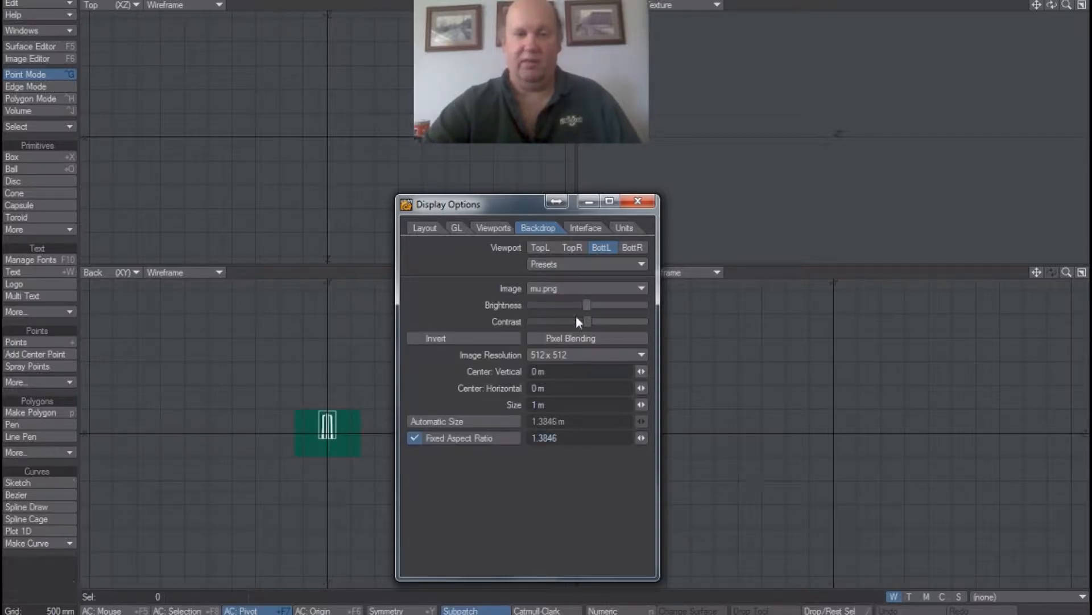
Enlarge the logo backdrop to a size of 7.23 m, set its vertical center to -1.45 m, and close the display options.
drag(499, 209, 699, 230)
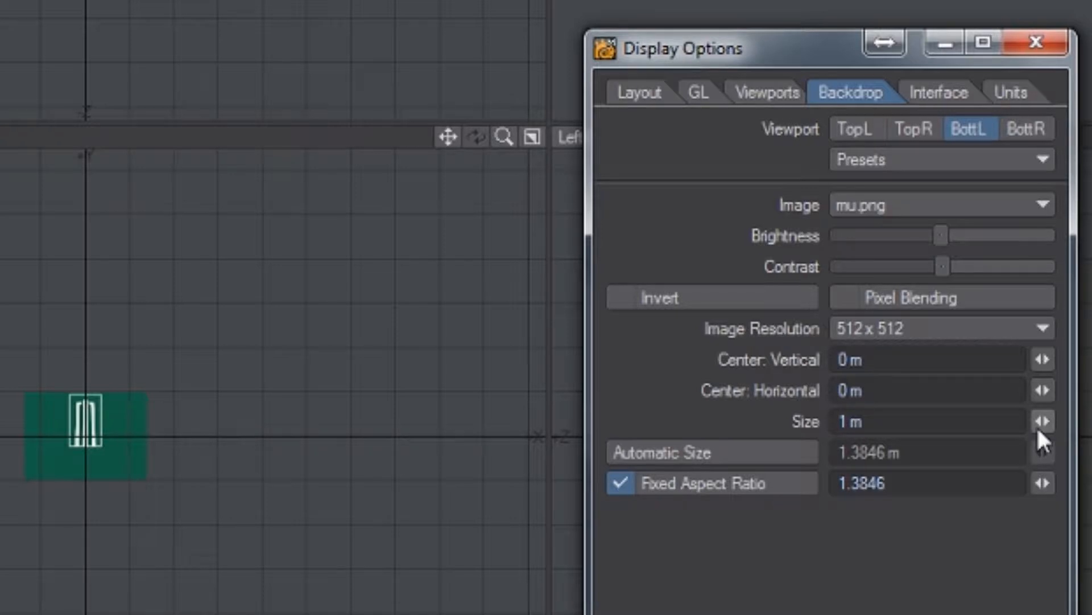
drag(1038, 425, 1075, 421)
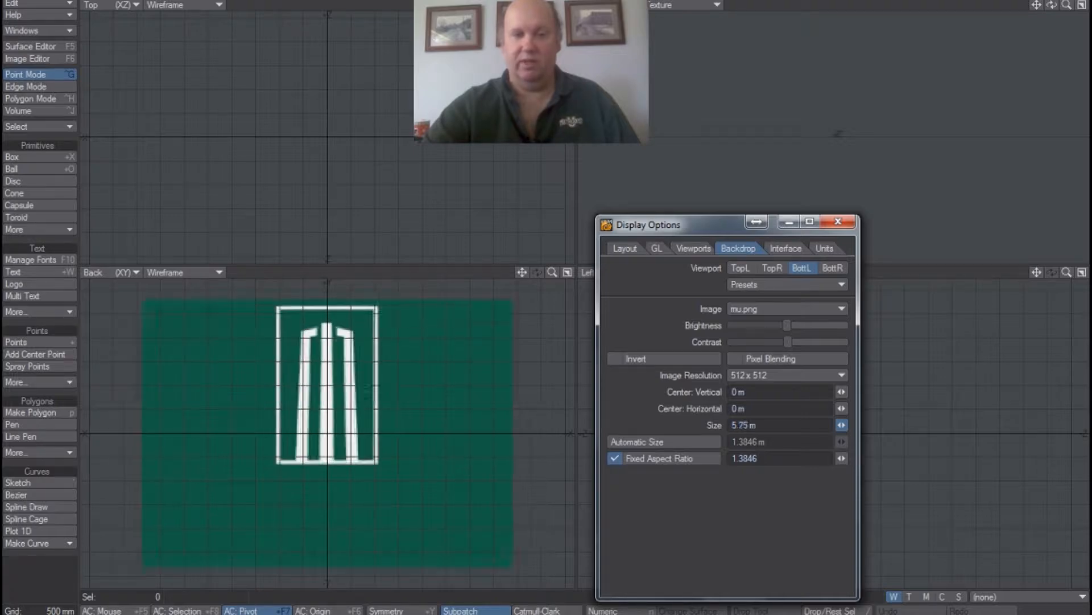
drag(842, 425, 846, 376)
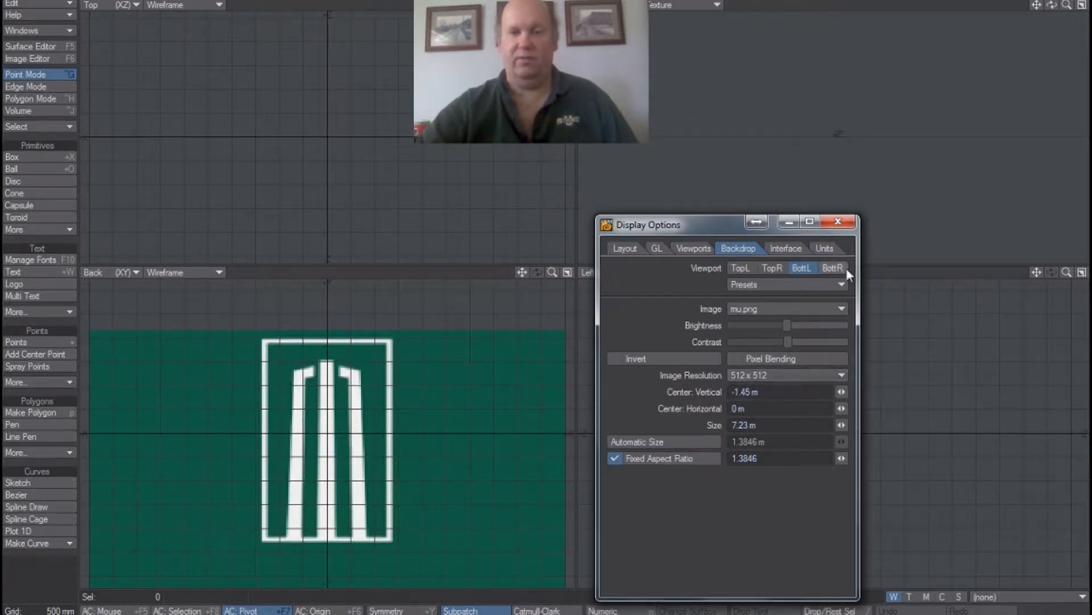
click(839, 222)
Place a point at the bottom outer corner of the logo's left column, at about X -880 mm, Y -2.16 m.
drag(555, 273, 603, 273)
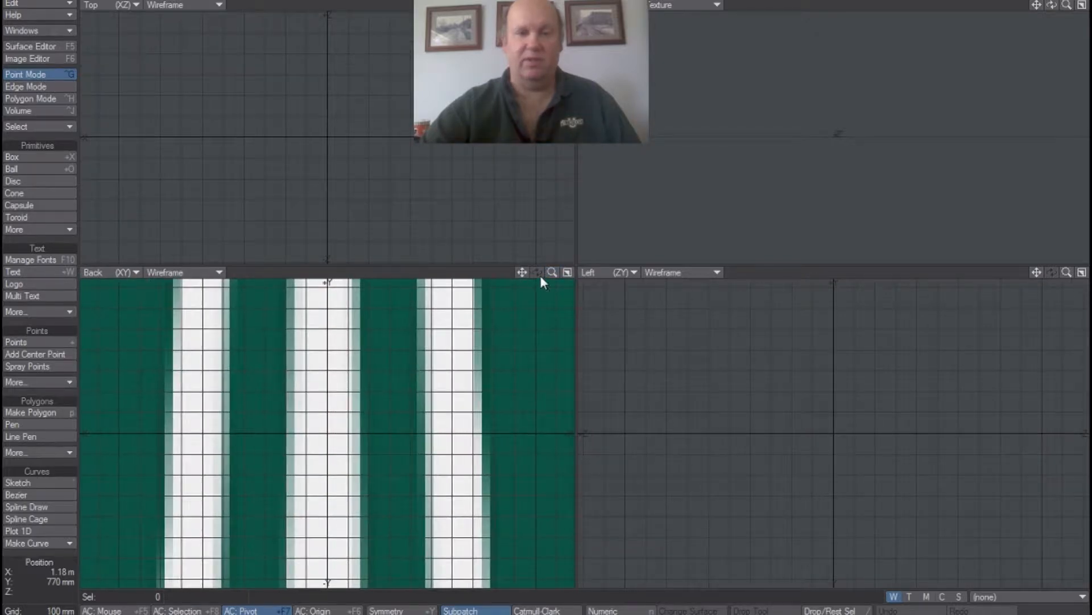
drag(522, 272, 496, 296)
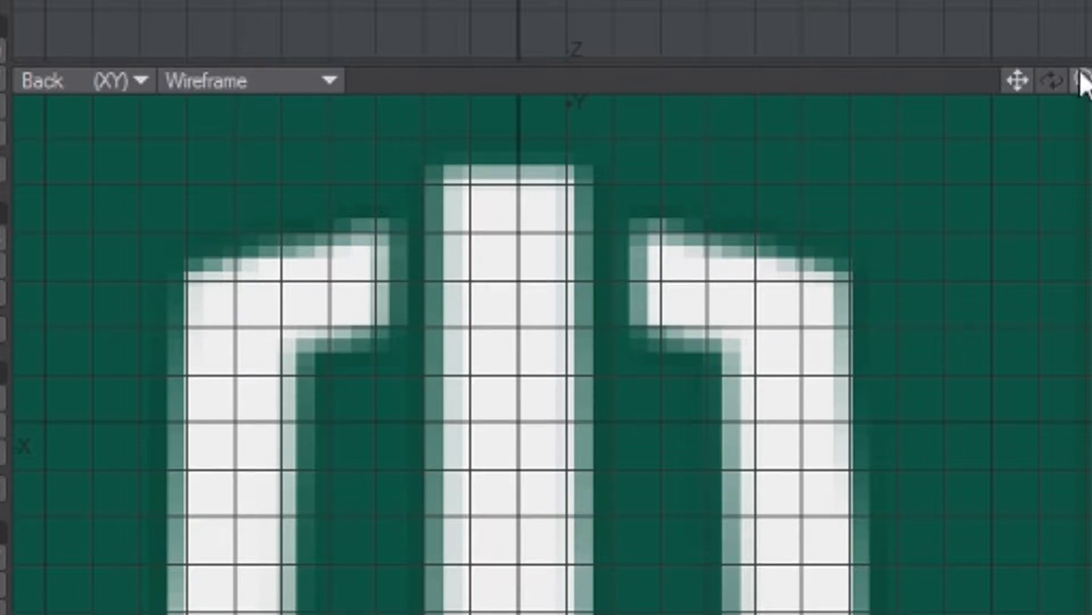
drag(1084, 80, 1027, 12)
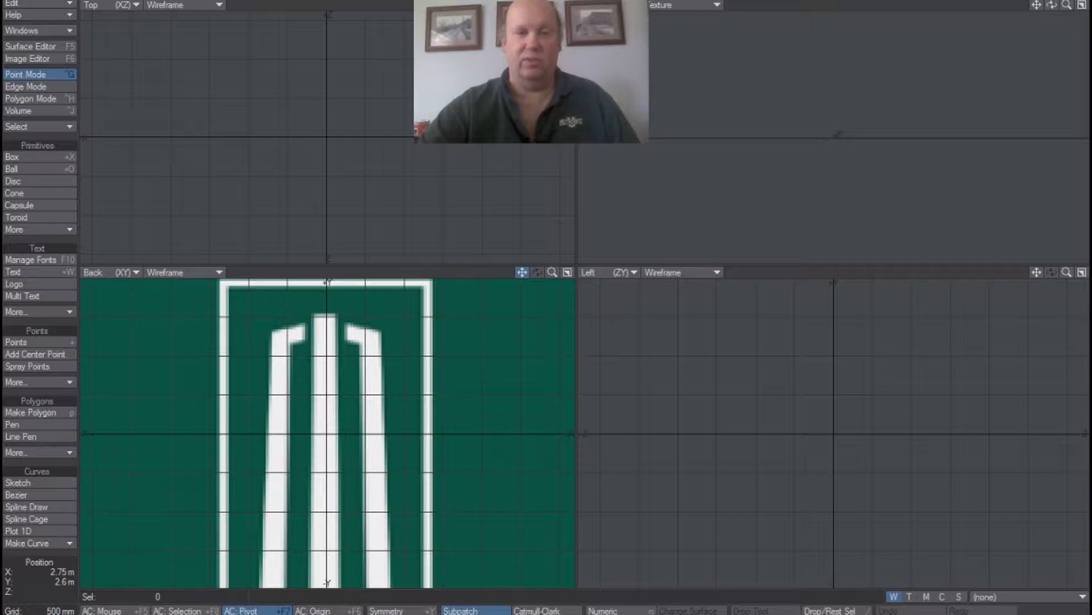
drag(522, 272, 531, 183)
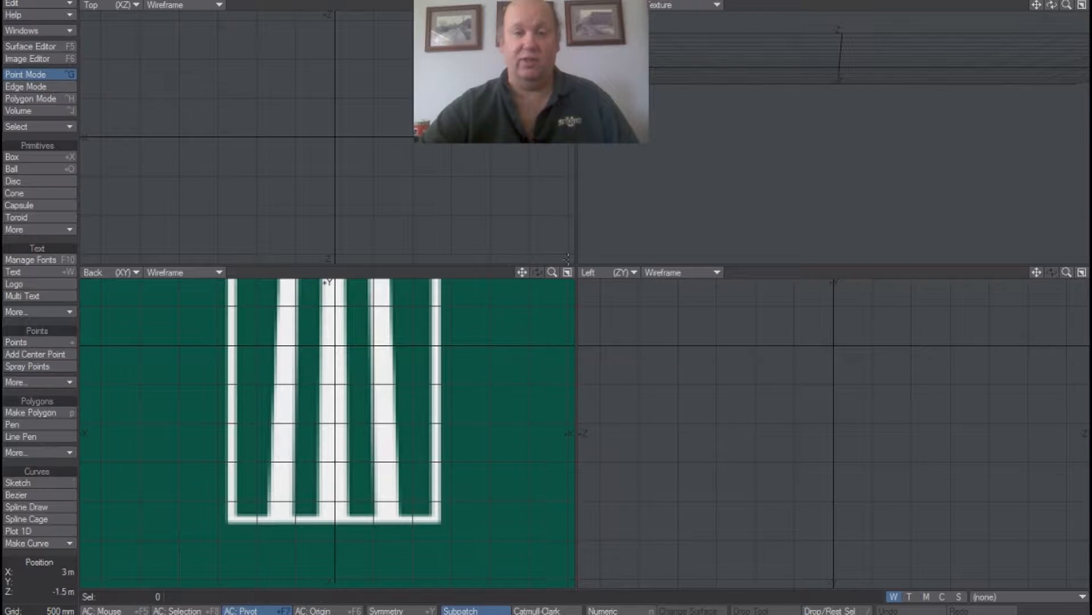
mouse_move(552, 272)
mouse_down()
mouse_move(520, 269)
mouse_move(523, 255)
mouse_move(537, 262)
mouse_up()
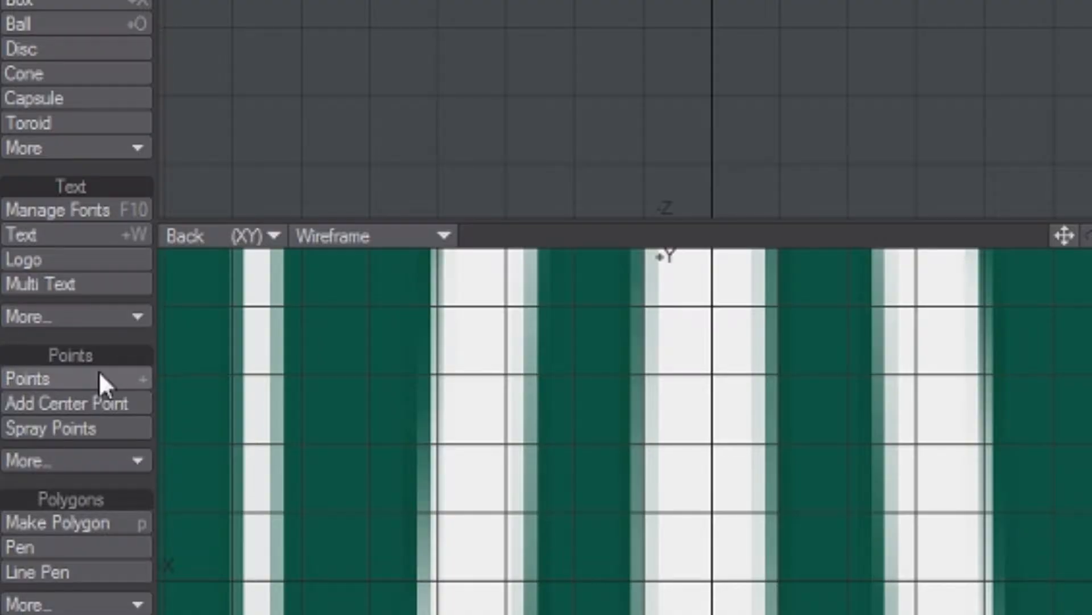
click(99, 376)
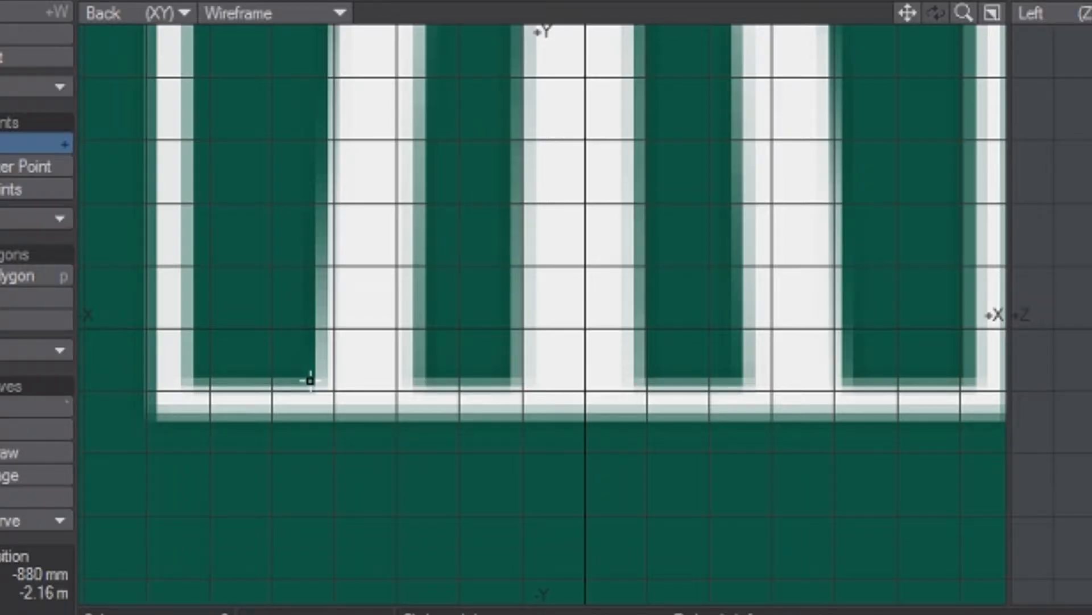
click(310, 380)
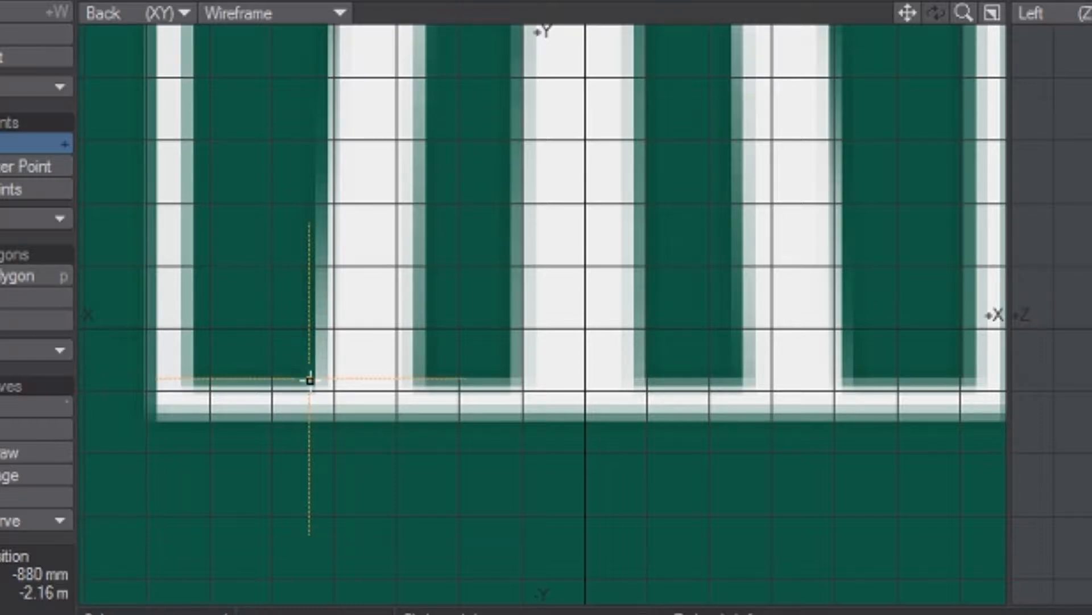
Add points at the four upper corners of the logo's left column and at its bottom inner corner, going clockwise.
drag(907, 13, 931, 614)
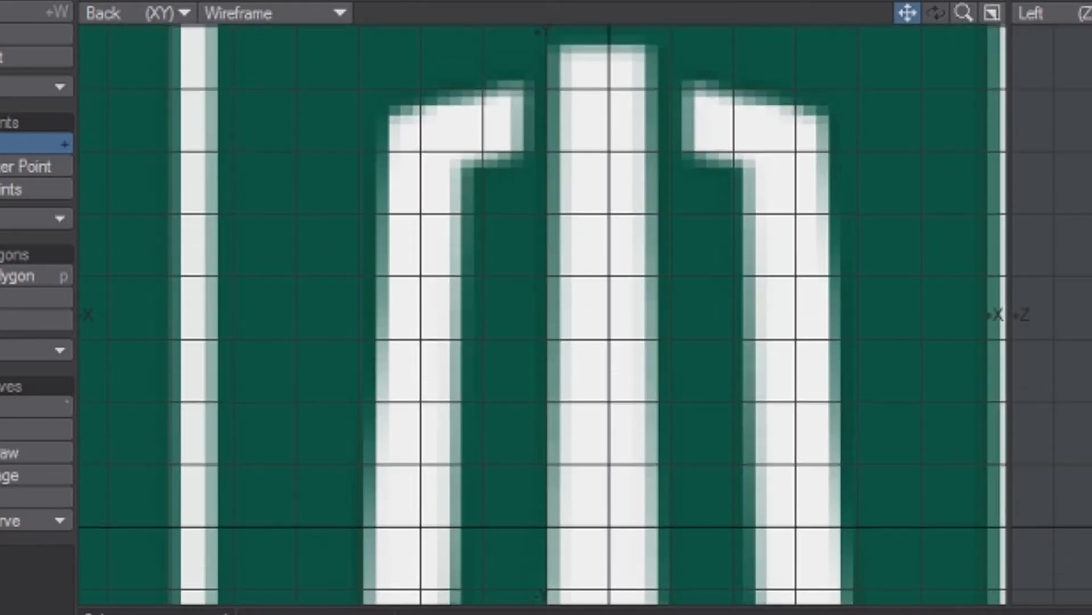
right_click(380, 116)
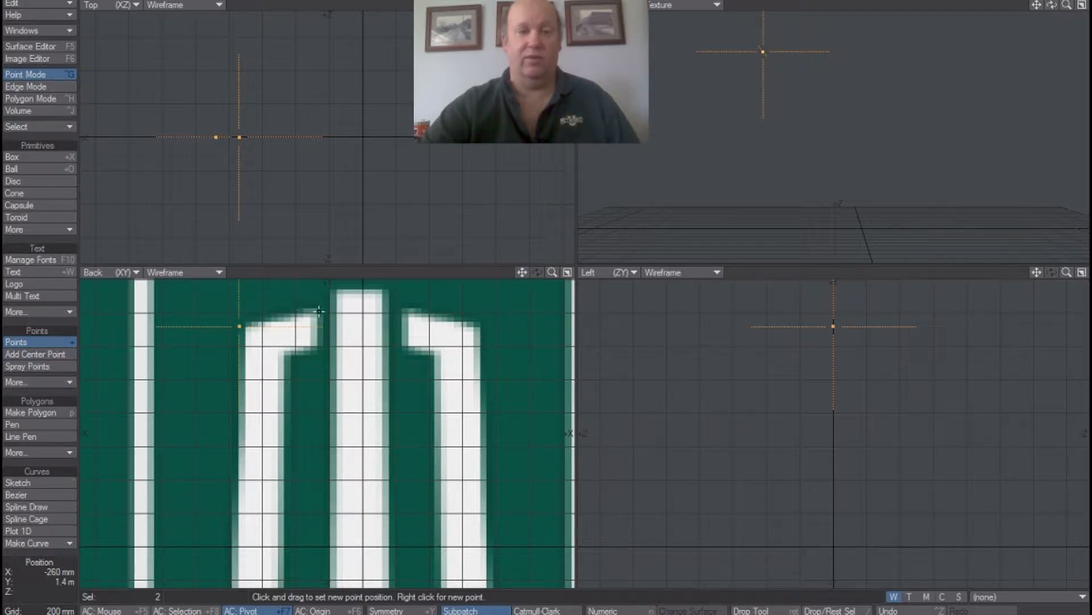
right_click(317, 311)
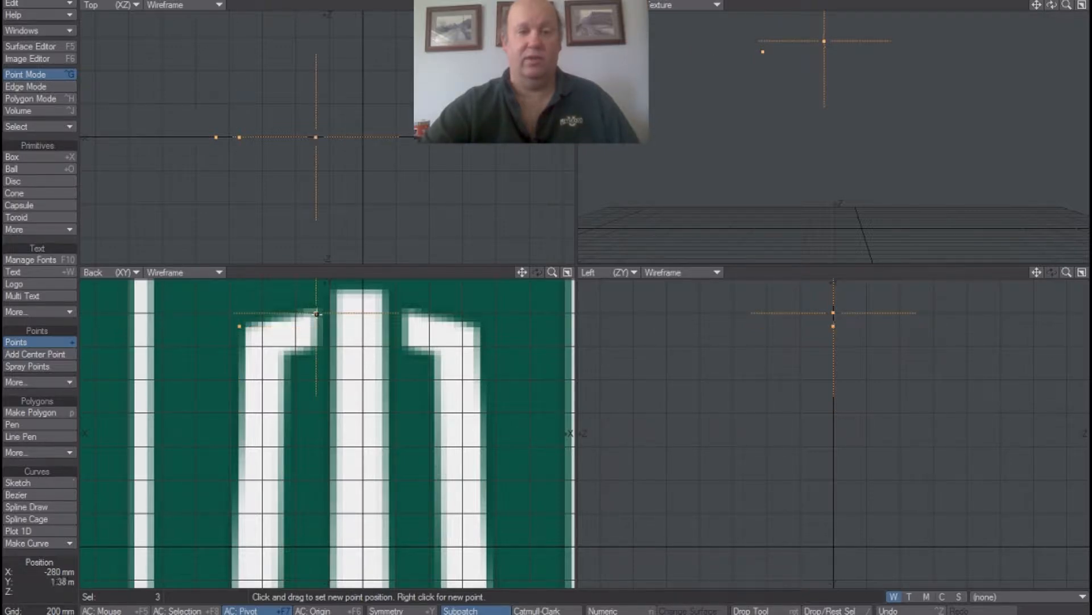
right_click(318, 348)
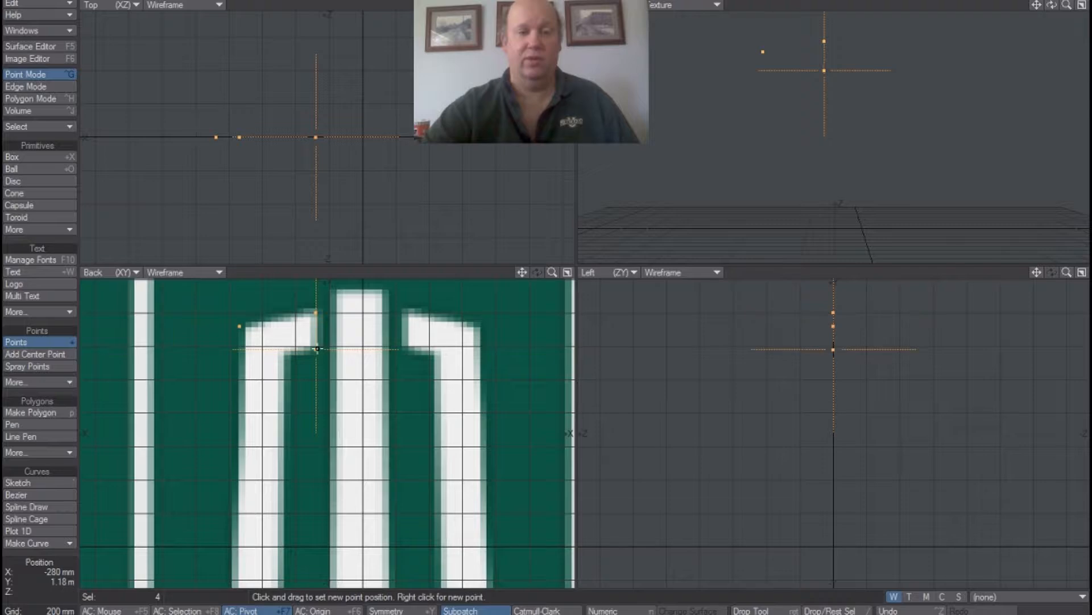
right_click(290, 358)
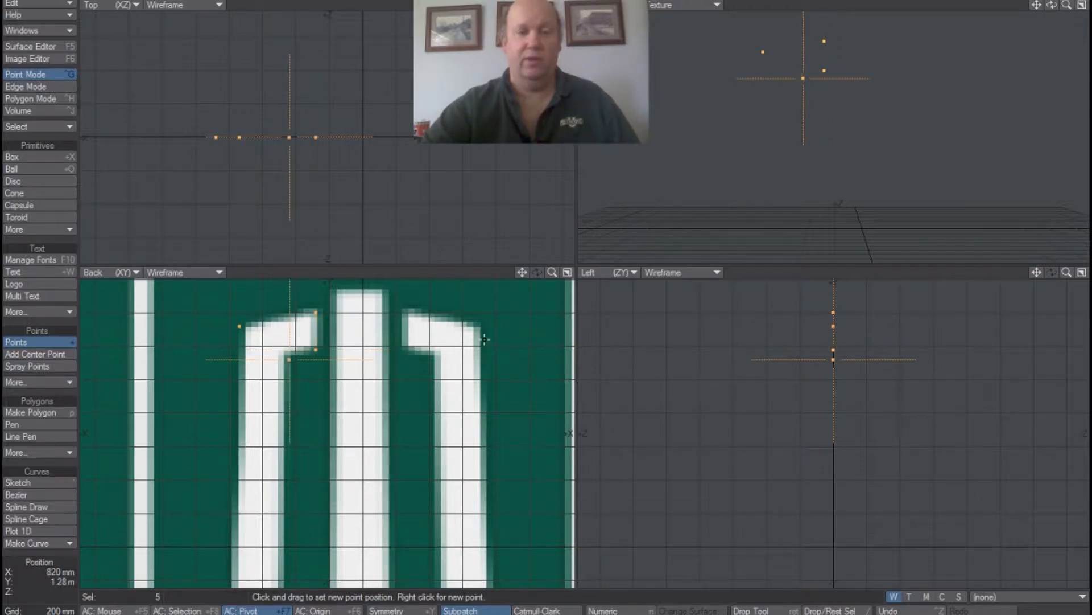
drag(519, 273, 540, 3)
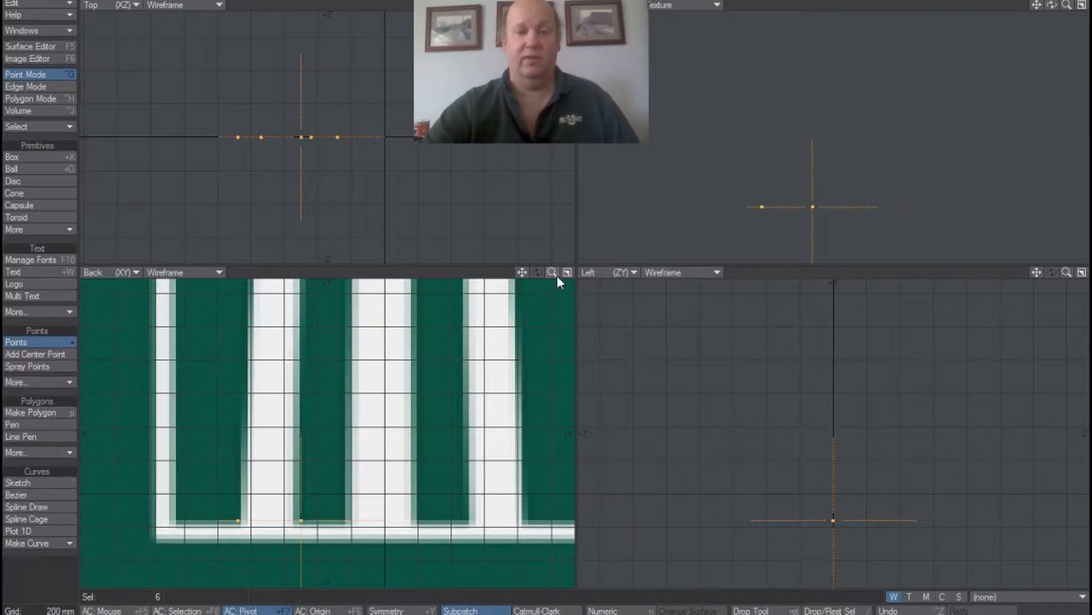
Make a polygon from the six points outlining the left column.
drag(914, 596, 895, 597)
drag(552, 272, 508, 310)
drag(523, 272, 499, 366)
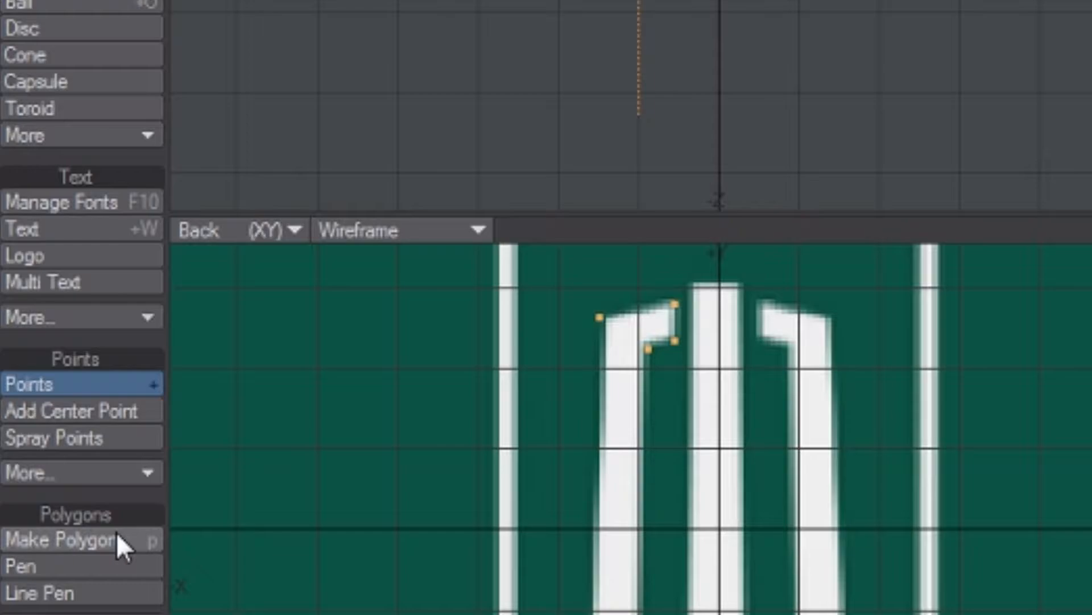
click(53, 412)
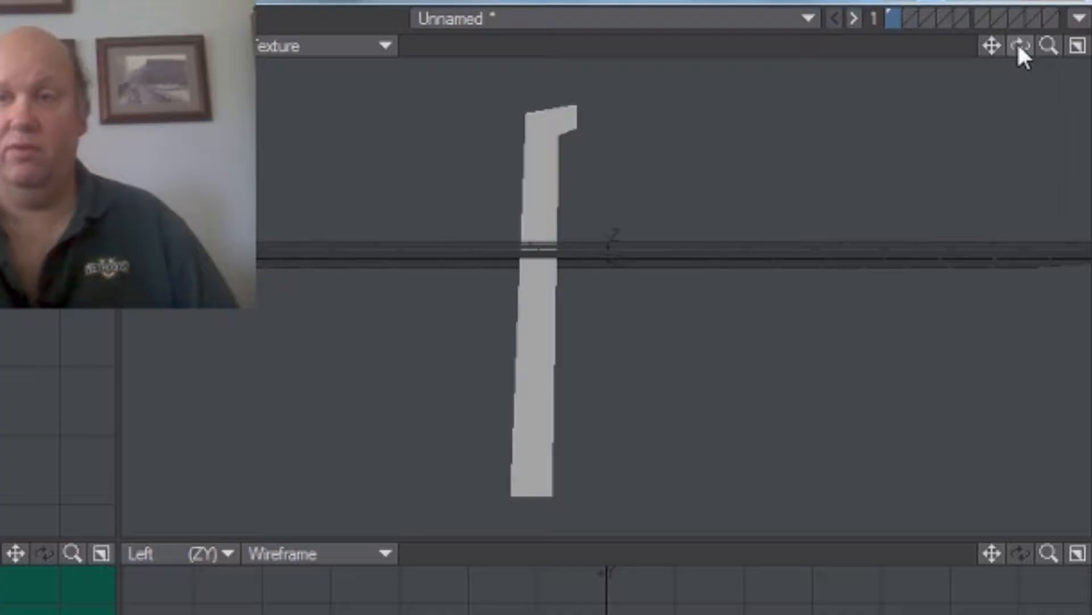
Extrude the left column polygon along +Z in the Top view to give it depth.
drag(1053, 5, 1019, 6)
mouse_move(1021, 46)
mouse_down()
mouse_move(1042, 56)
mouse_move(975, 49)
mouse_move(1037, 43)
mouse_up()
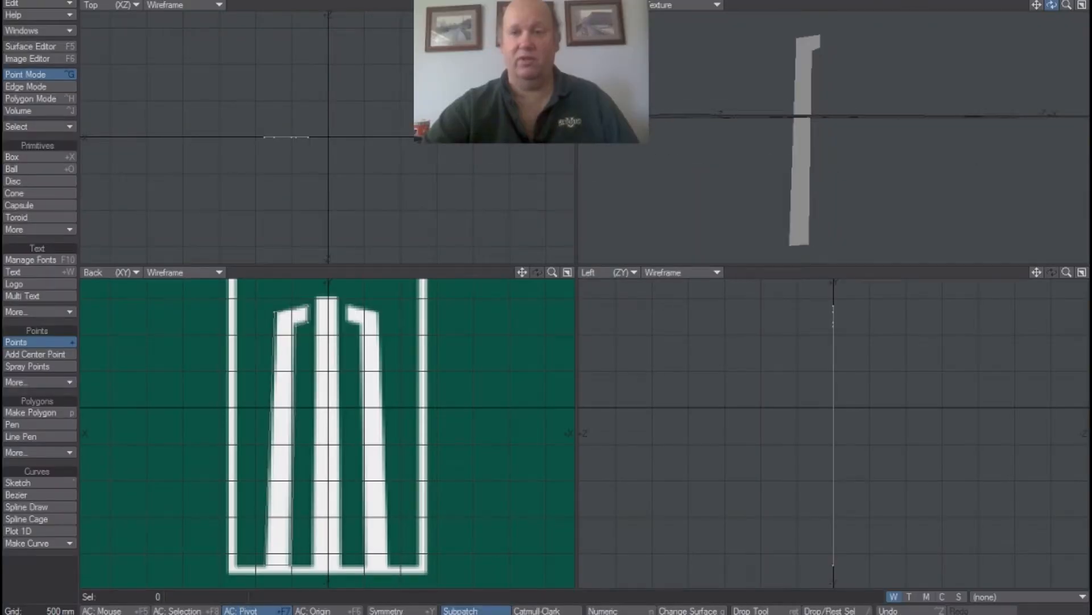
drag(1052, 4, 1052, 21)
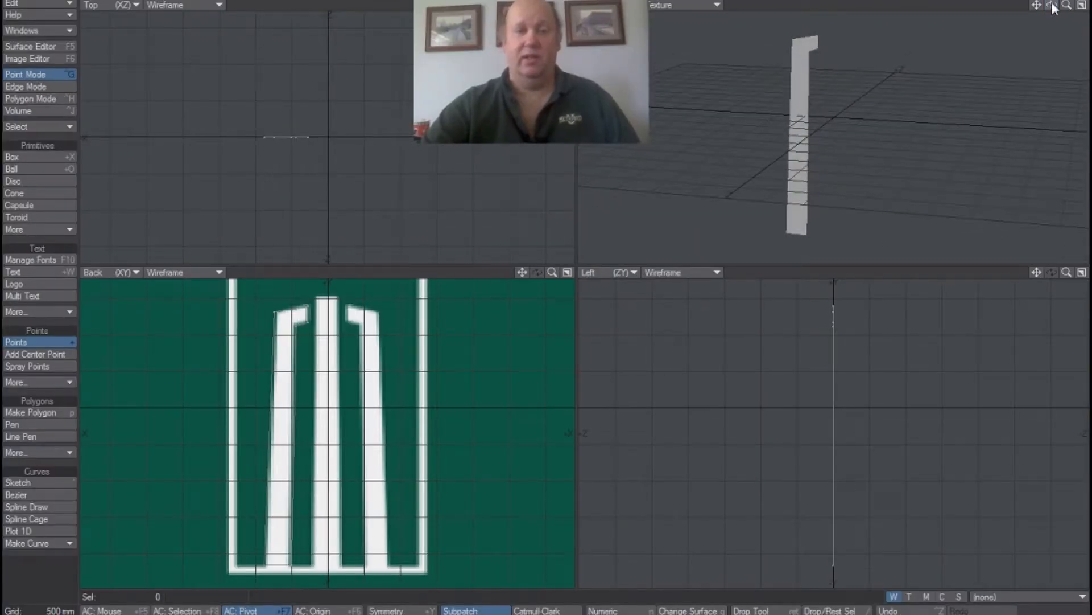
drag(552, 5, 569, 4)
scroll(522, 26, up, 6)
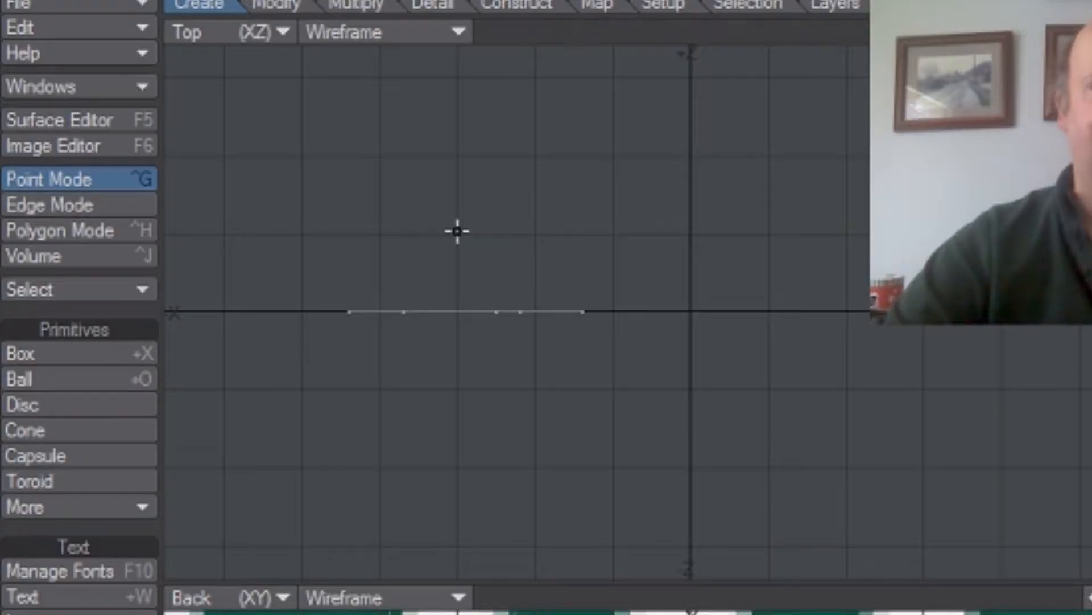
click(368, 5)
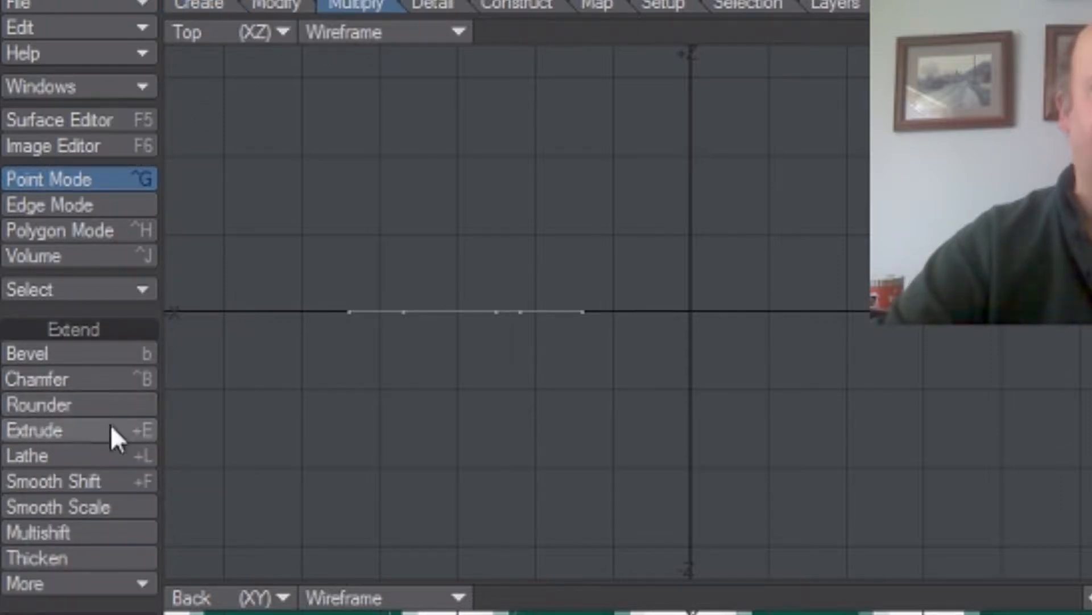
click(90, 431)
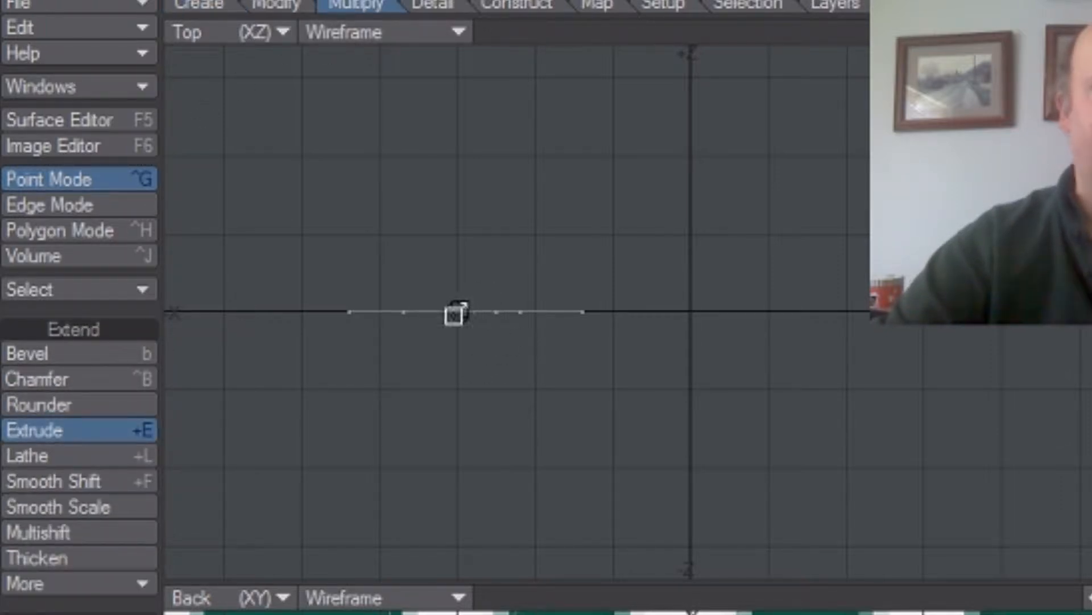
drag(466, 314, 472, 172)
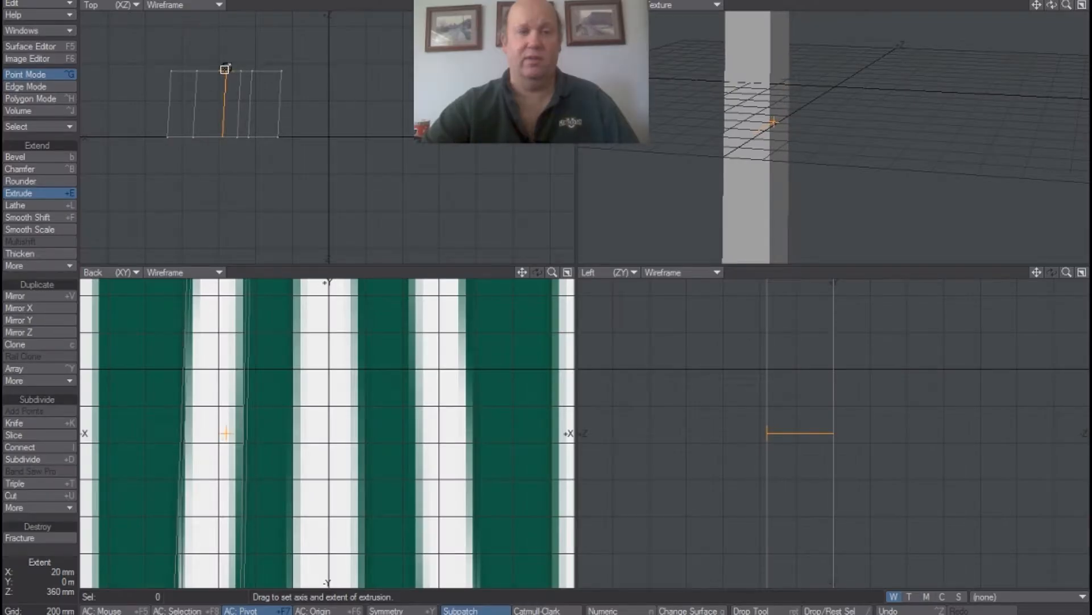
drag(226, 69, 224, 68)
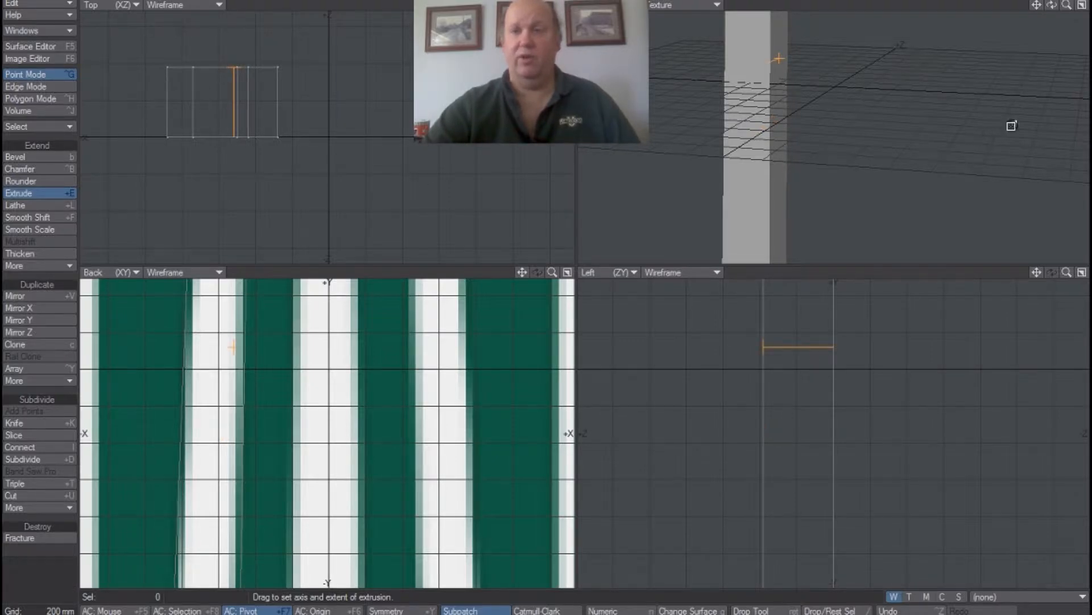
drag(1052, 5, 1028, 15)
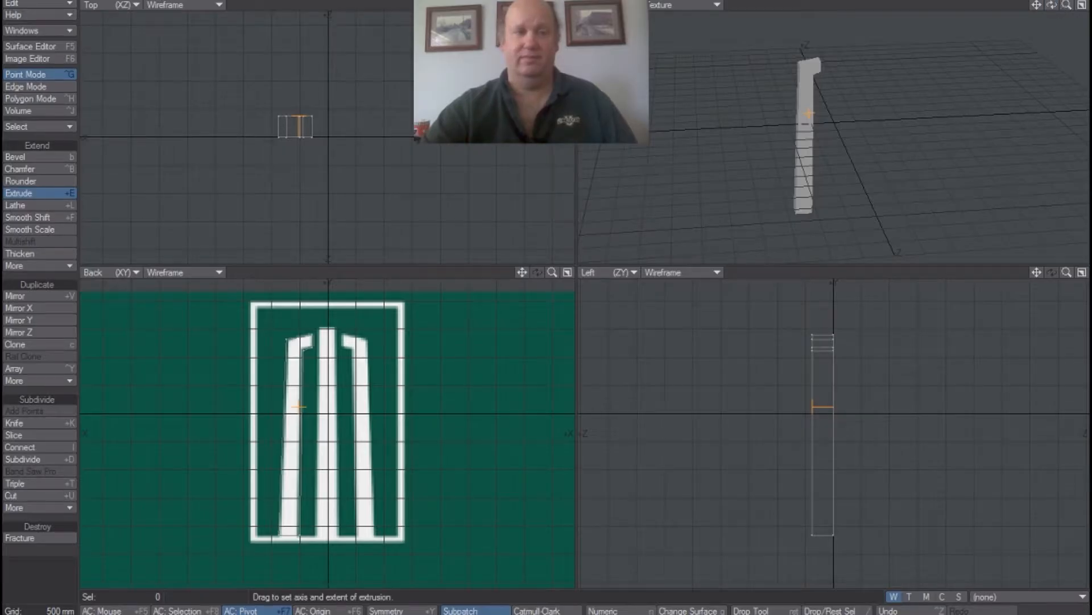
click(56, 191)
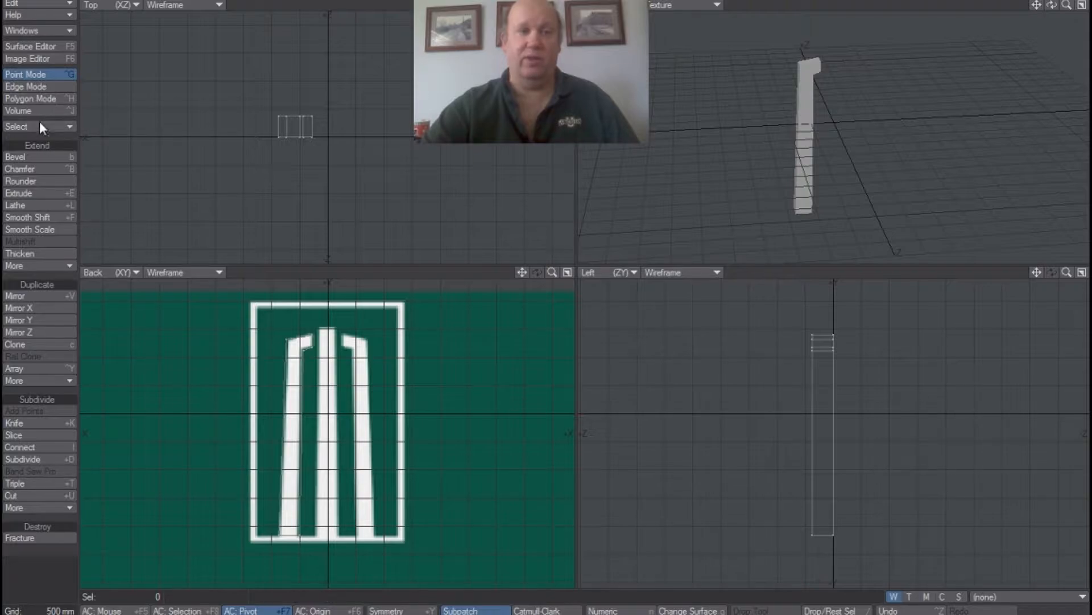
Select all polygons of the extruded column and copy and paste them in place.
click(35, 97)
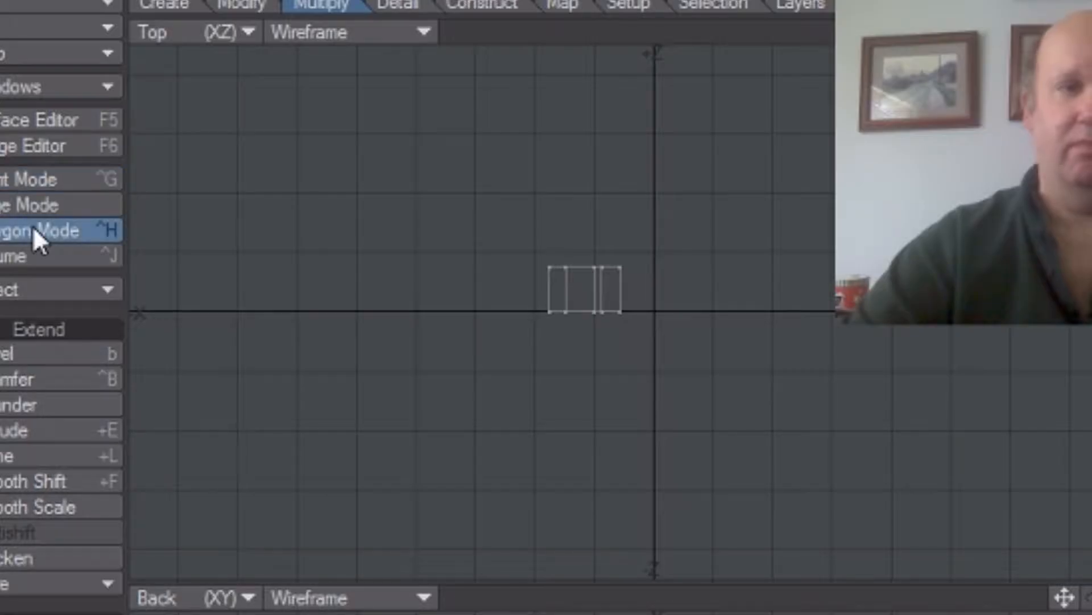
mouse_move(520, 182)
right_down()
mouse_move(440, 260)
mouse_move(622, 378)
mouse_move(607, 195)
mouse_move(466, 213)
right_up()
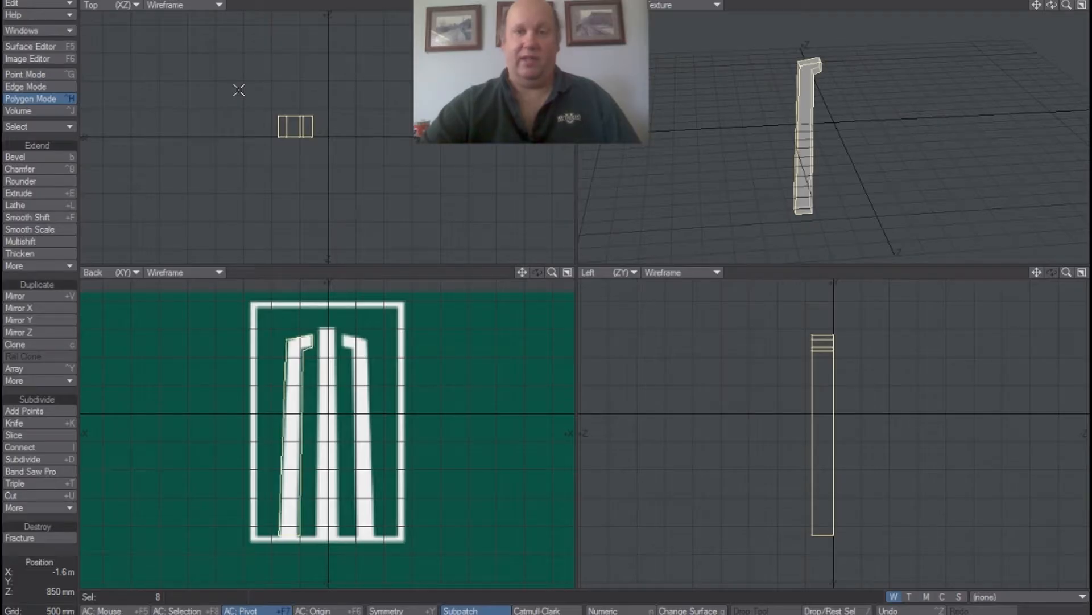
click(66, 3)
click(64, 13)
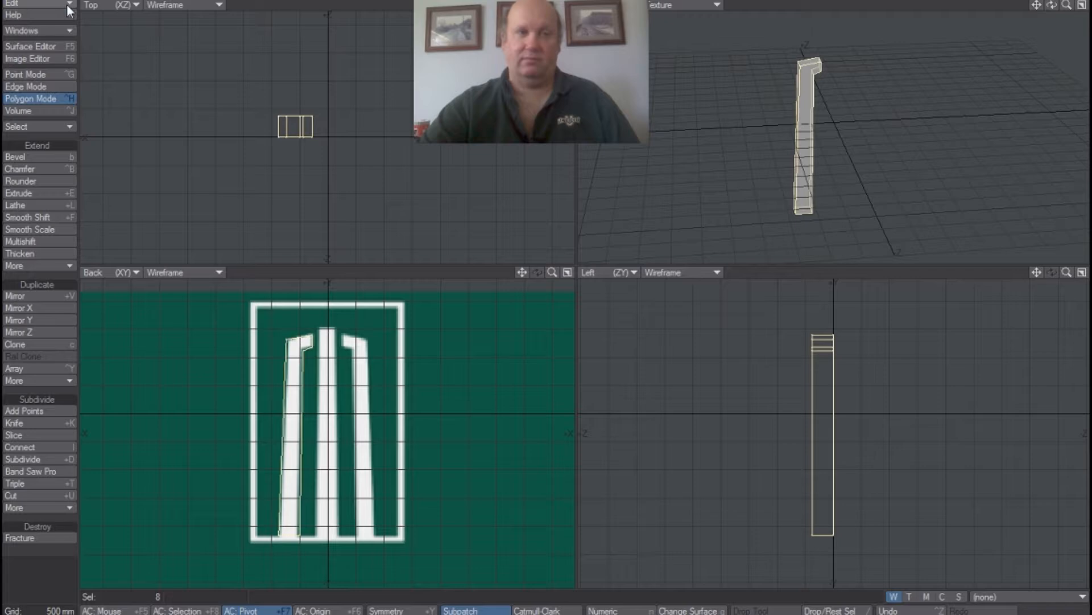
click(66, 3)
click(64, 15)
Move the selected column along X in the Top view toward the logo's right column, leaving the duplicate behind.
click(113, 1)
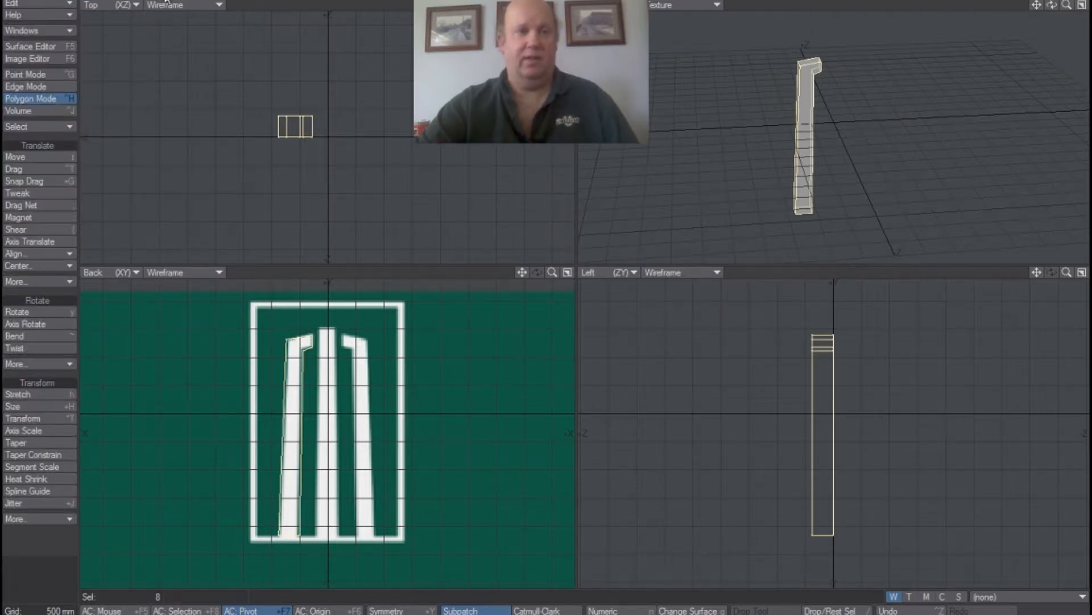
click(57, 157)
drag(301, 125, 382, 125)
drag(374, 127, 369, 129)
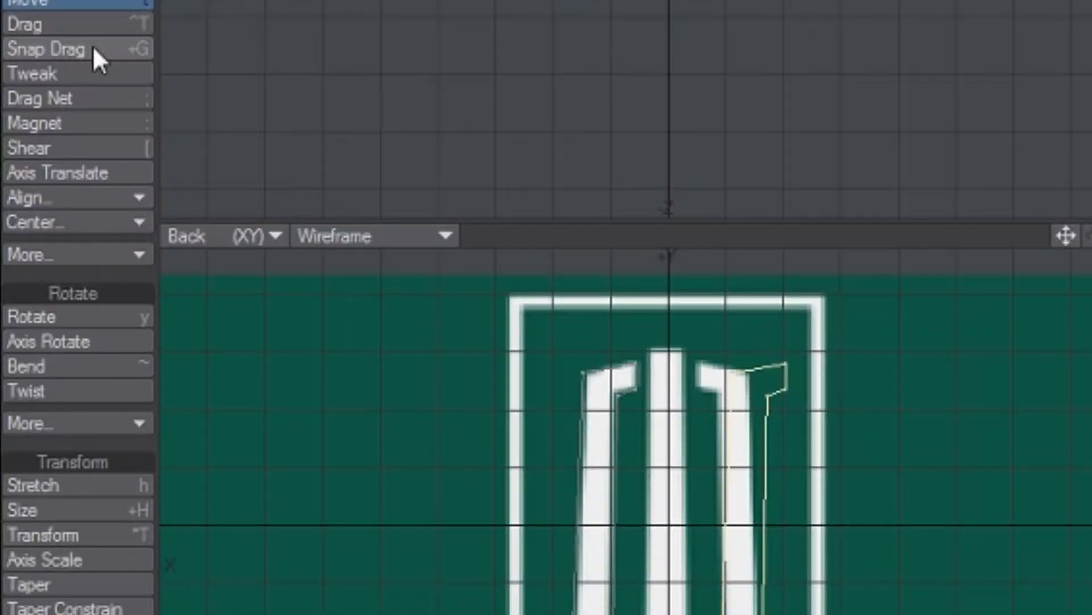
Flip the moved column on the X axis with Flip It and align it with the logo's right column.
click(97, 254)
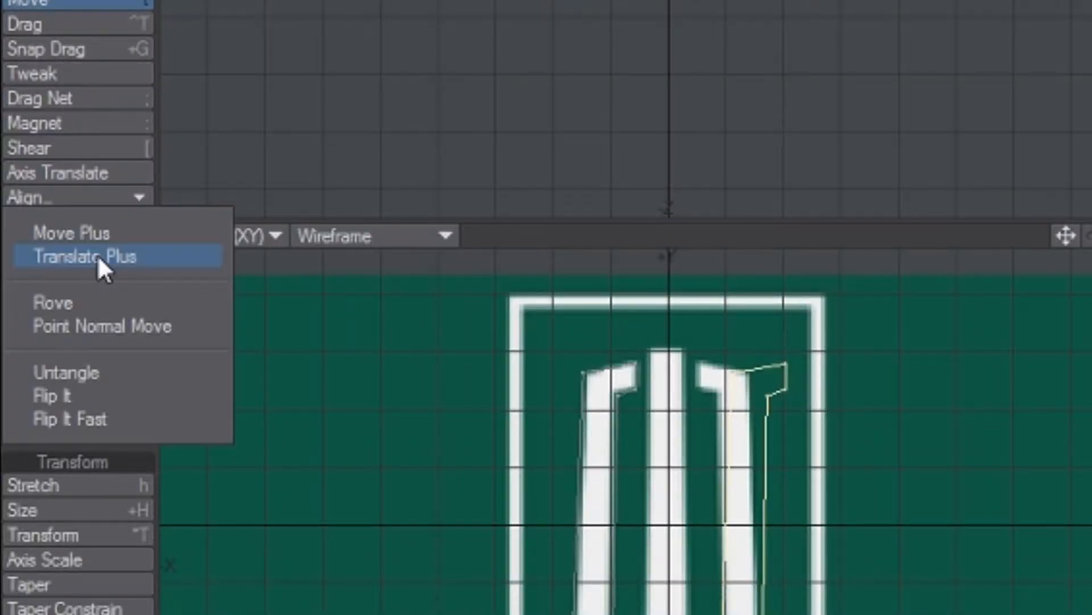
click(114, 394)
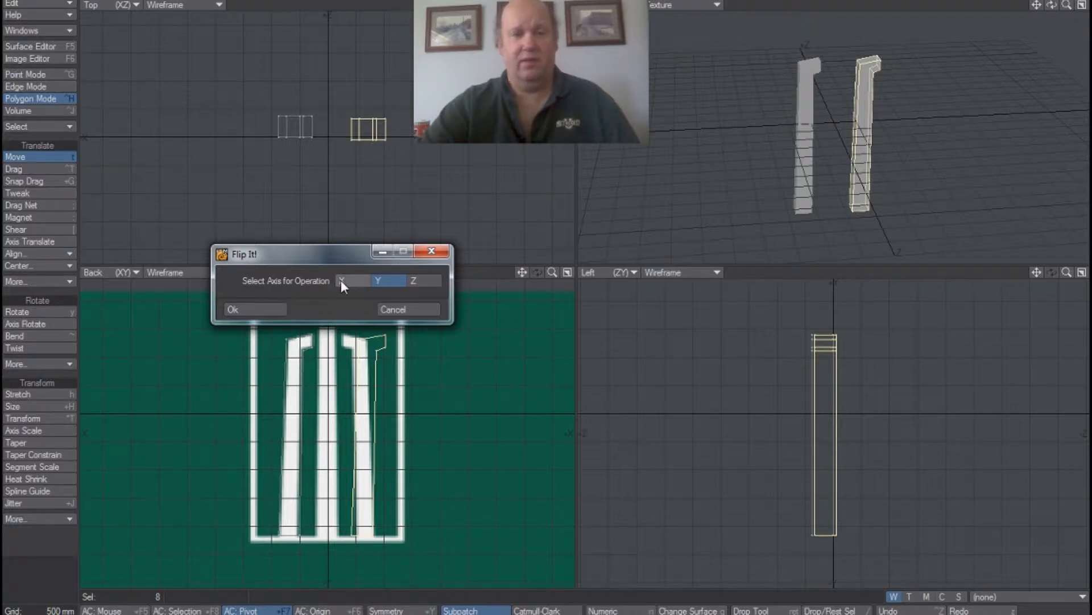
click(340, 280)
click(268, 306)
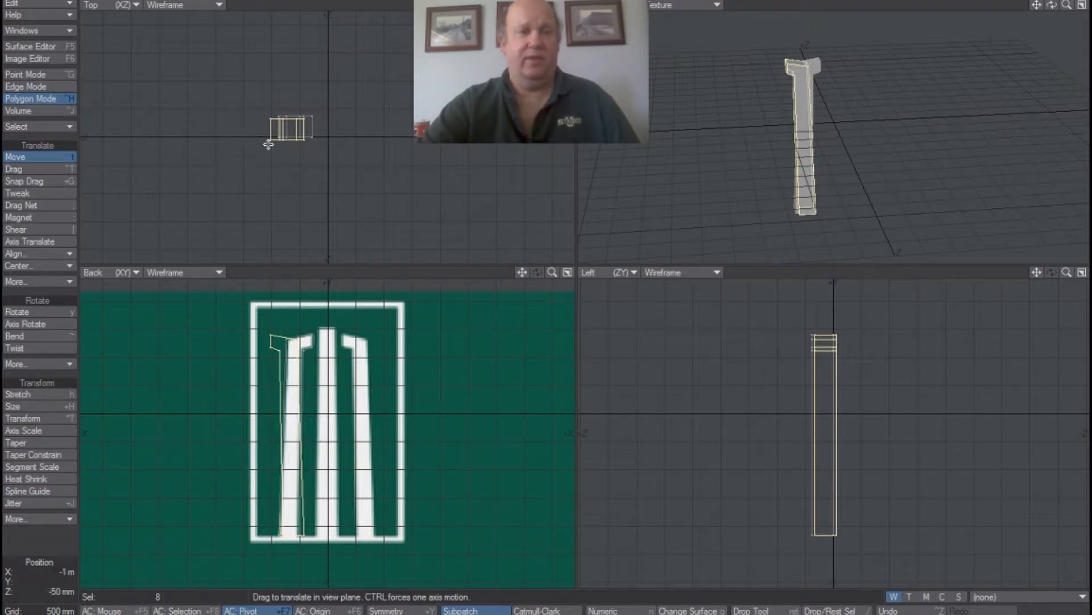
drag(282, 138, 361, 138)
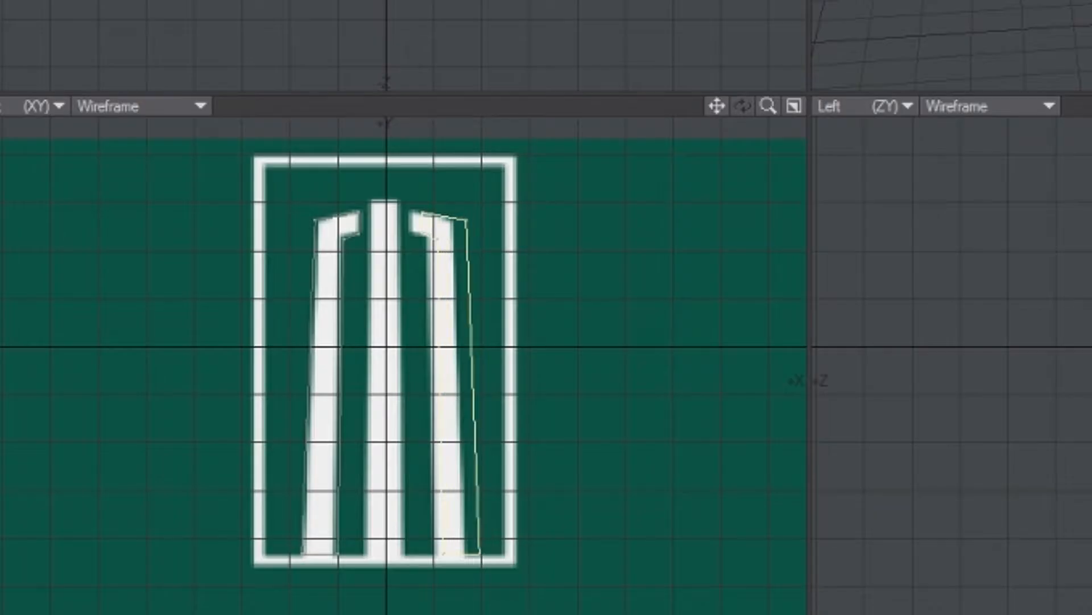
drag(447, 341, 437, 341)
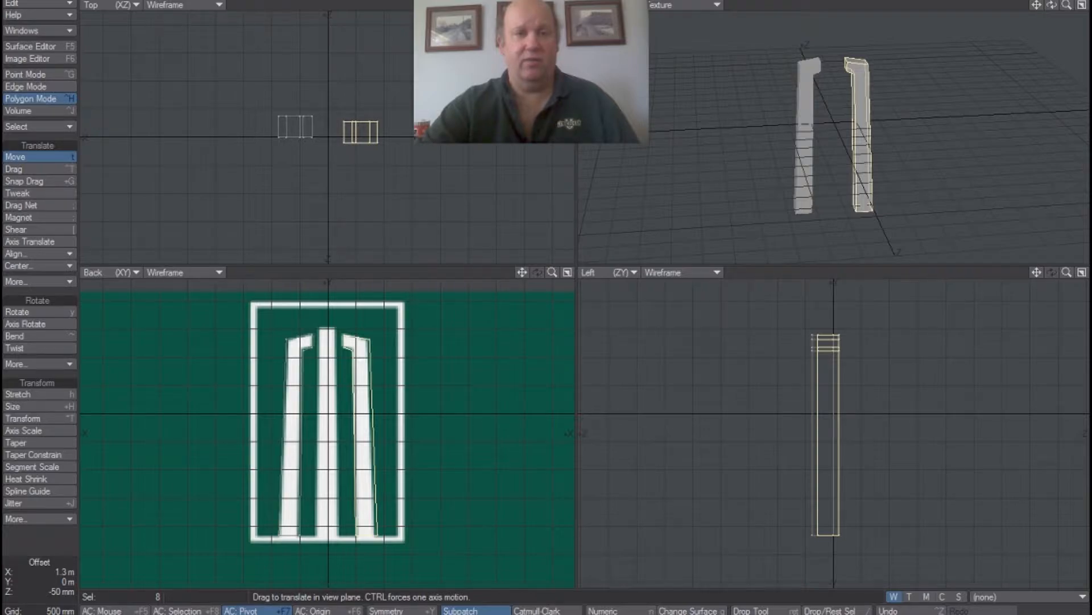
Fine-tune the flipped column's position in the Top view so it lines up in depth with the left column and stays on the logo's right column.
drag(361, 132, 361, 129)
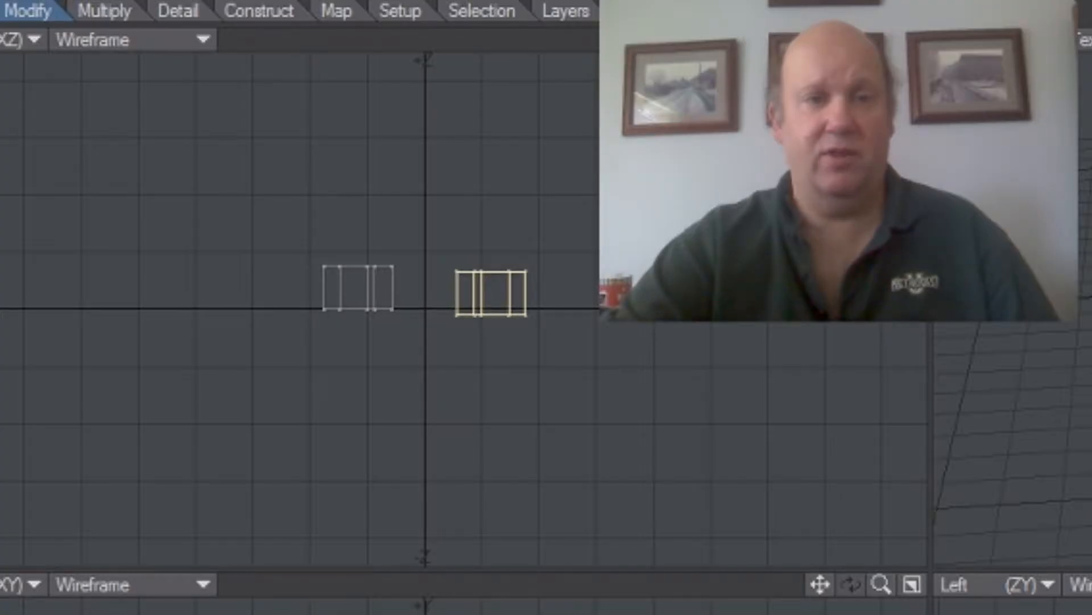
drag(491, 294, 491, 298)
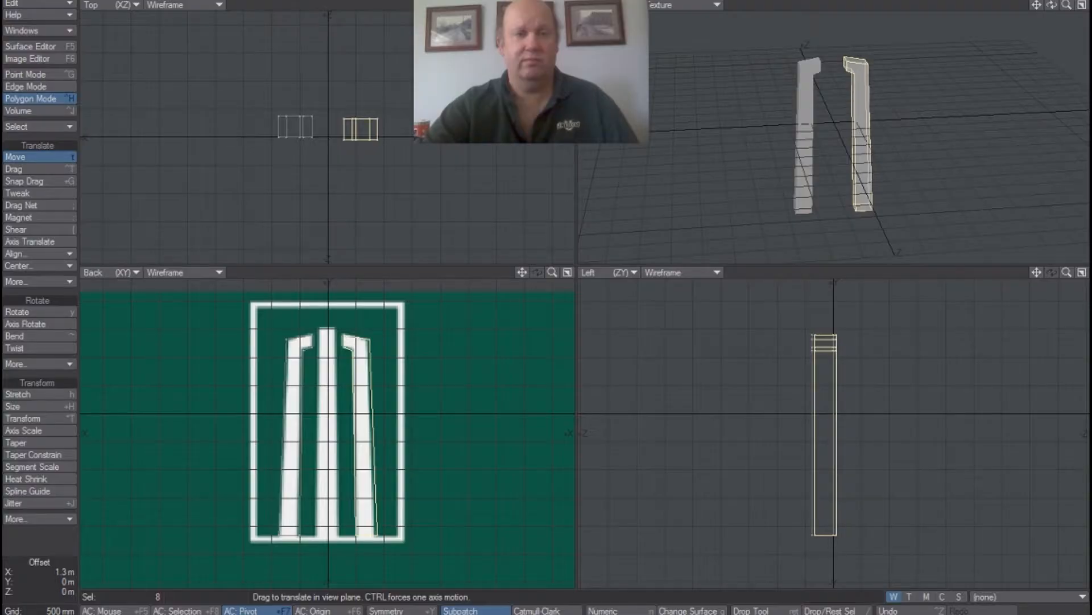
drag(357, 148, 357, 148)
scroll(361, 136, up, 4)
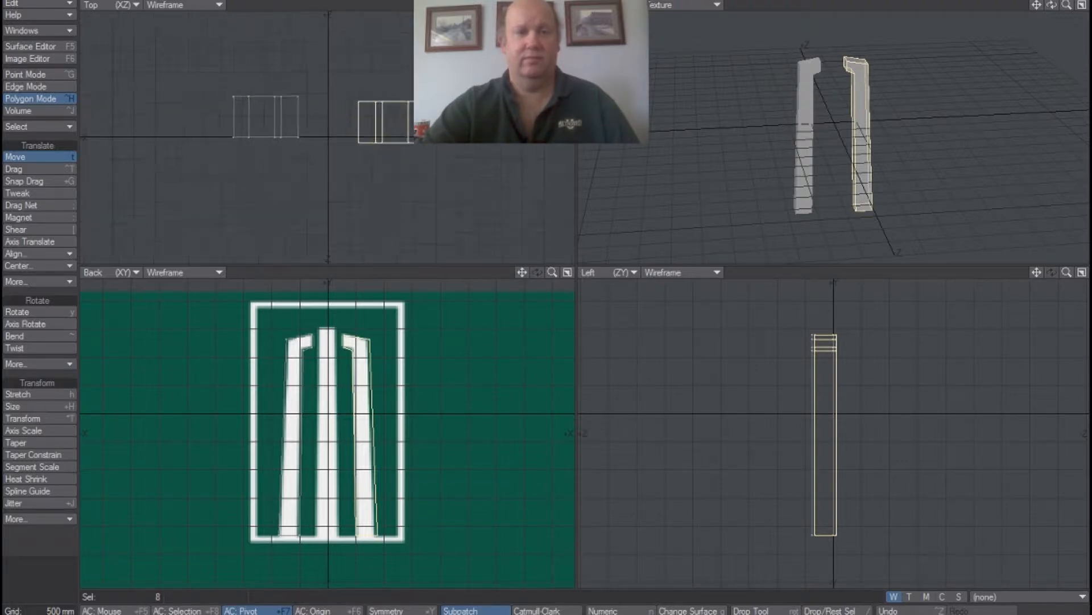
drag(398, 128, 412, 108)
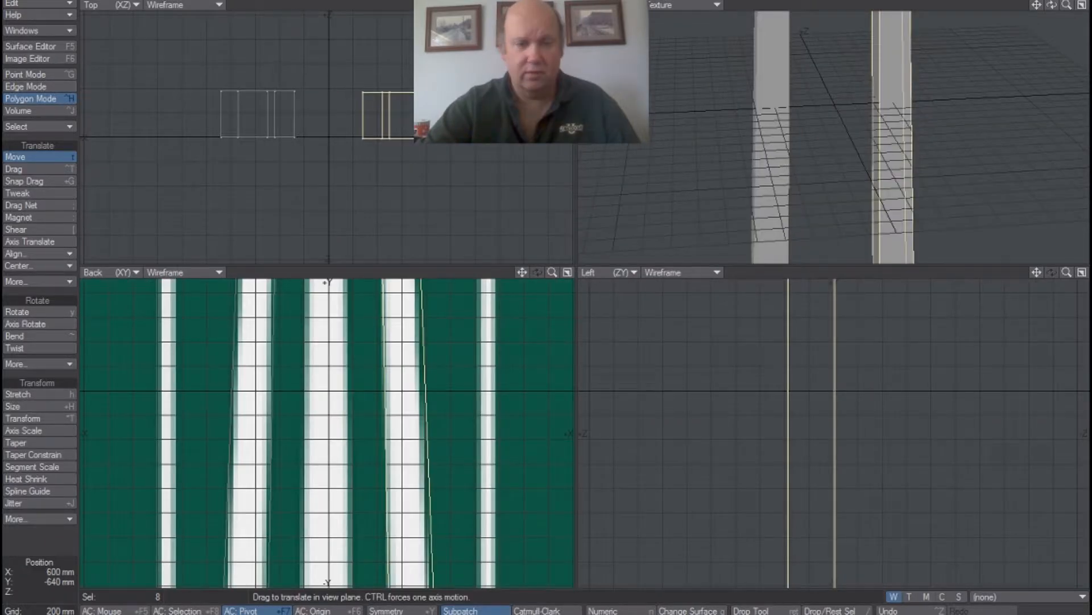
drag(553, 272, 524, 272)
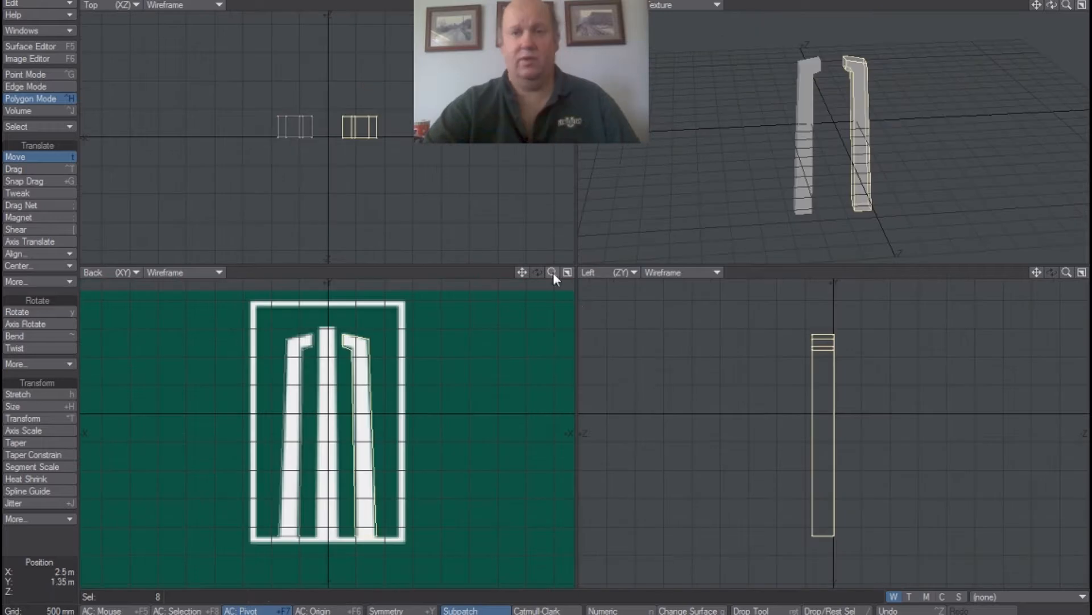
drag(1051, 8, 1051, 25)
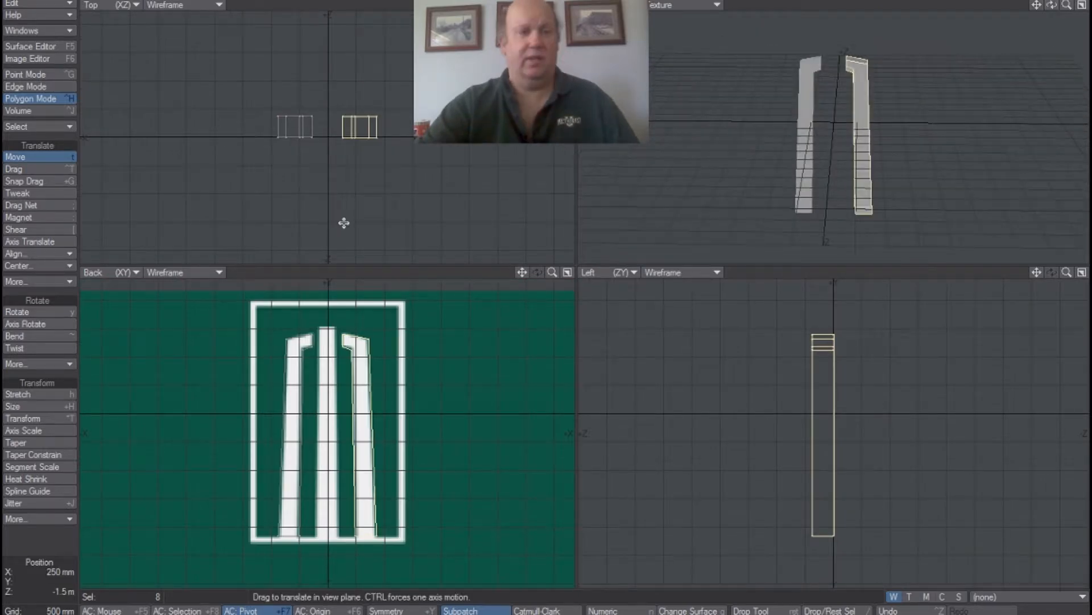
Switch the selection to the left column, duplicate it in place and move the selected column in the Top view to the centre behind the other two.
click(64, 162)
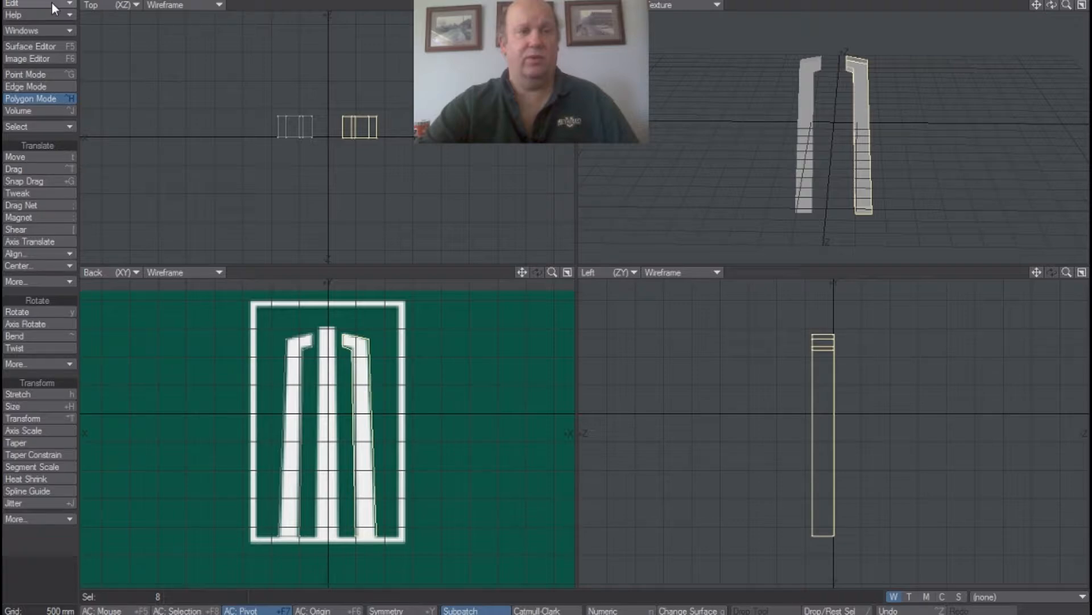
key(shift+apostrophe)
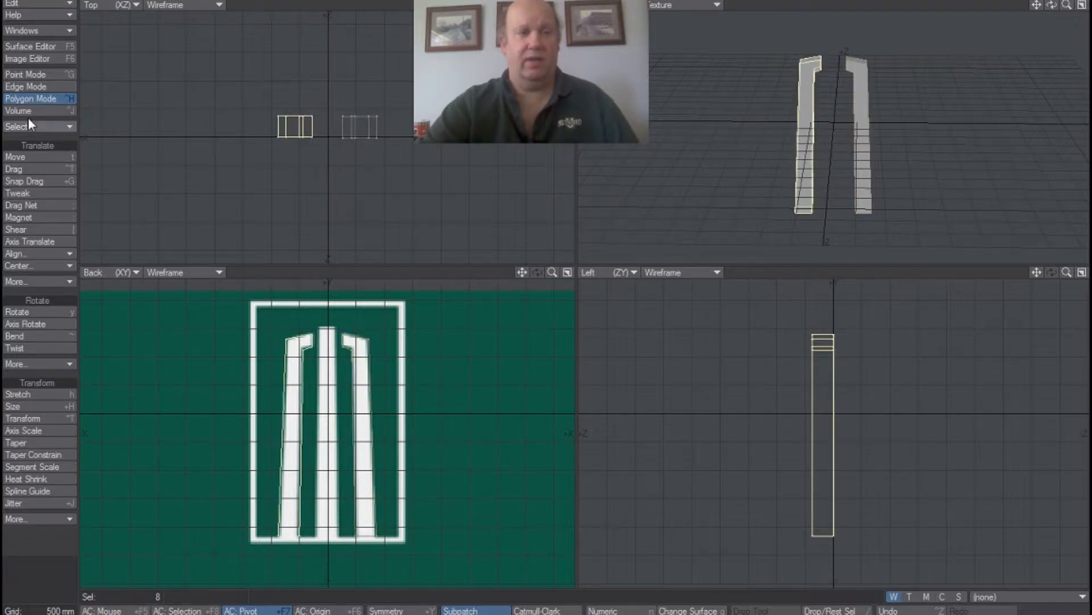
key(t)
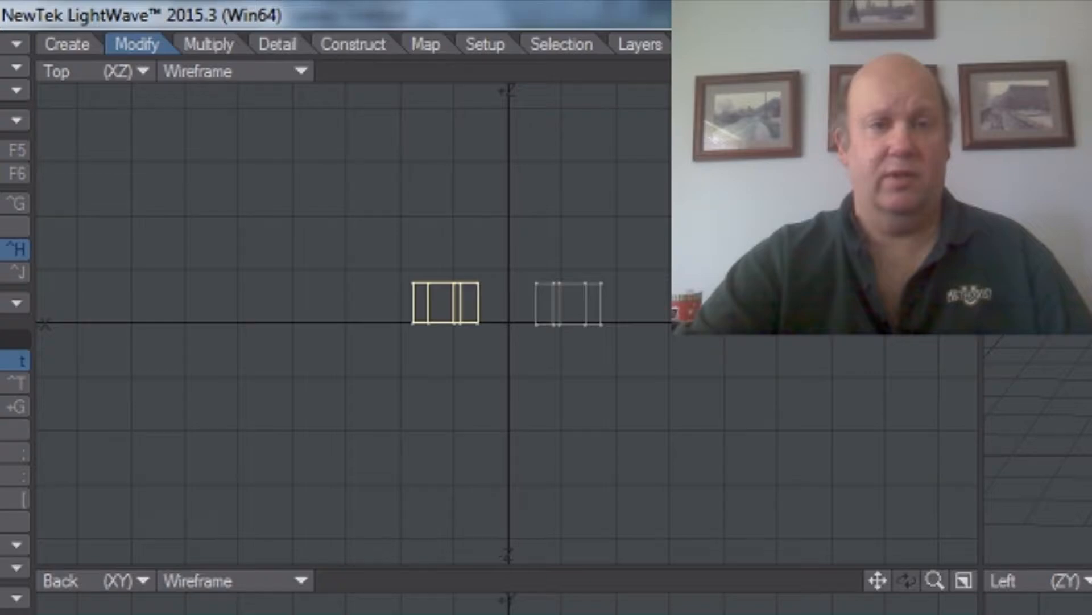
drag(460, 320, 530, 239)
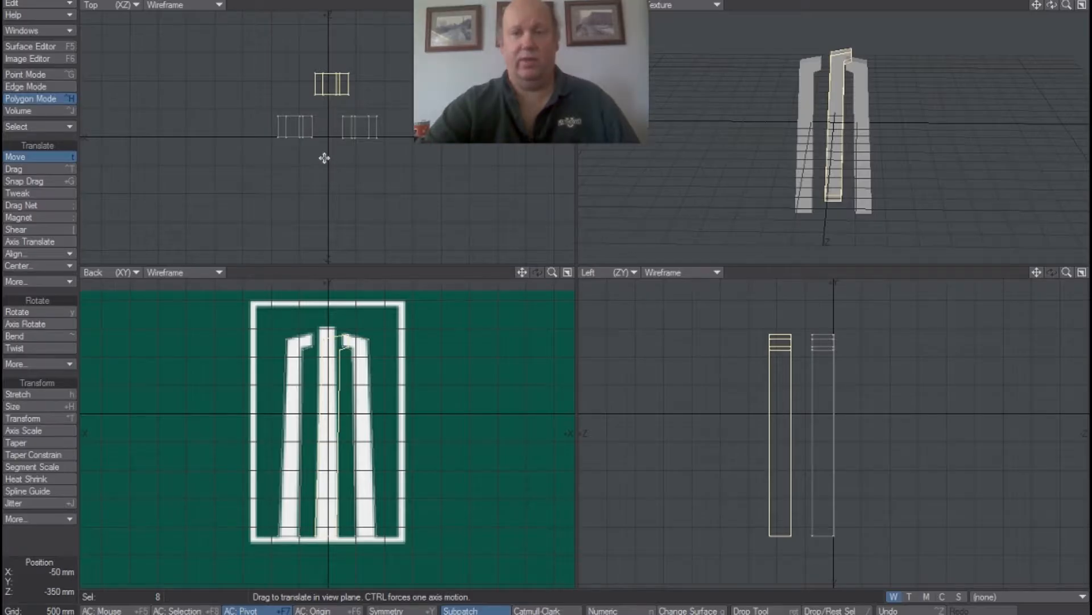
Rotate the third column 90° in the Top view and move it about -950 mm in X and 900 mm in Z onto the logo's centre column.
click(54, 312)
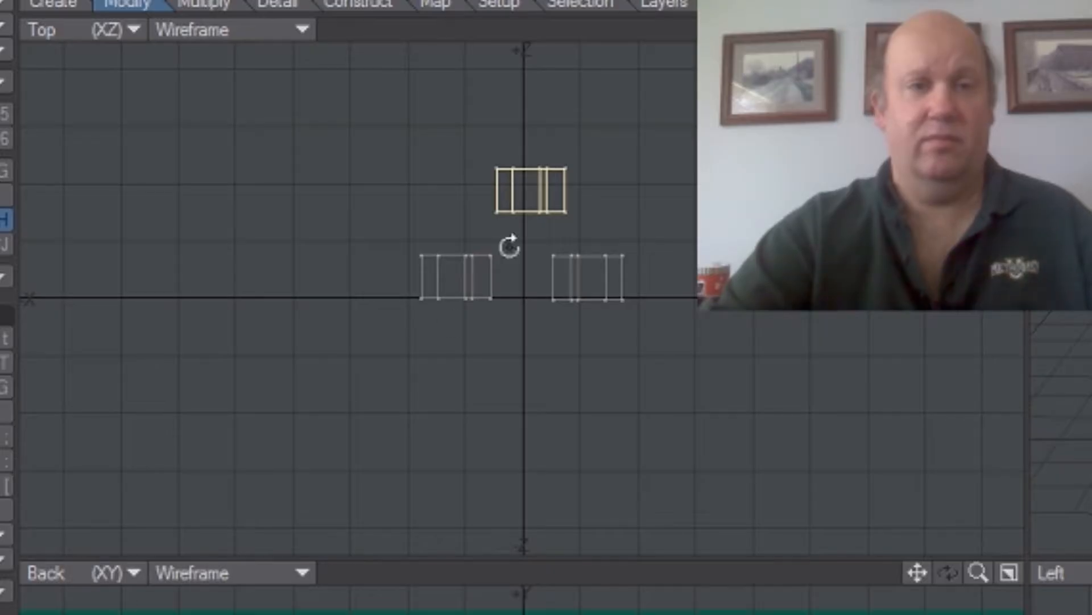
drag(509, 247, 583, 247)
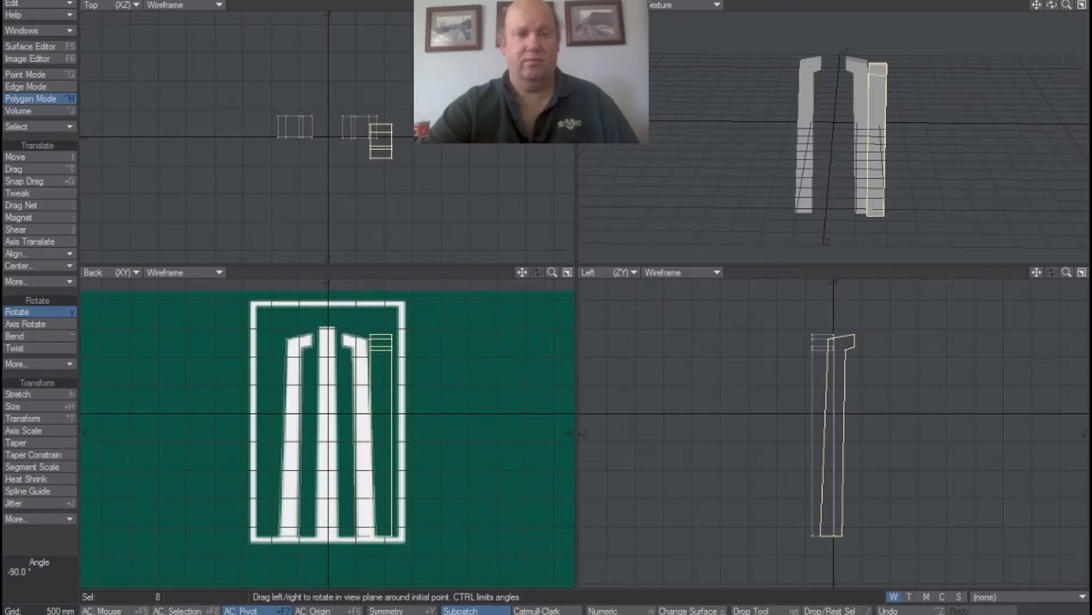
click(40, 156)
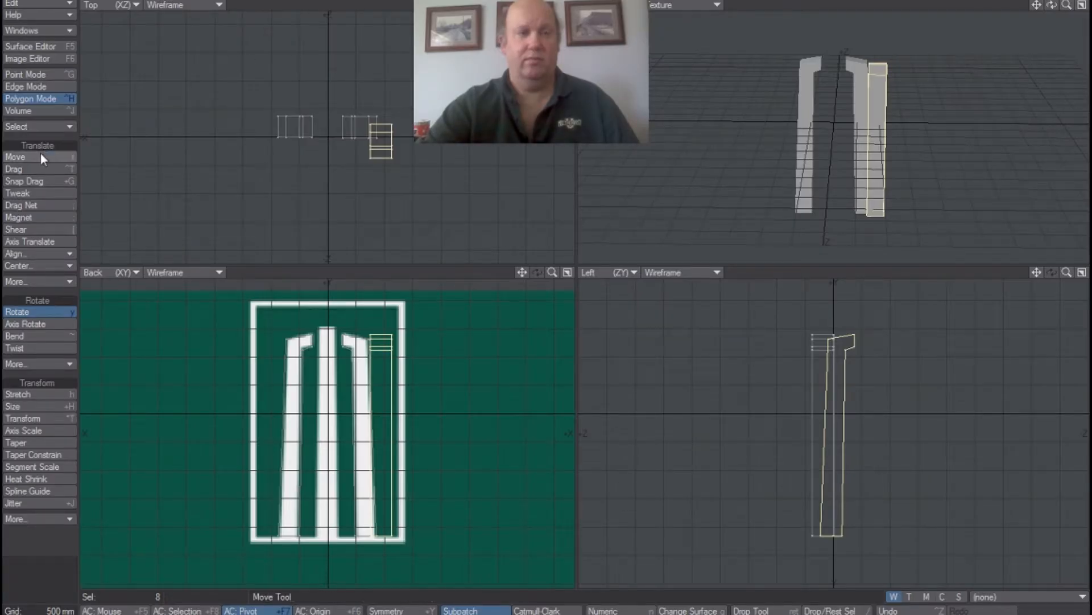
drag(381, 141, 327, 90)
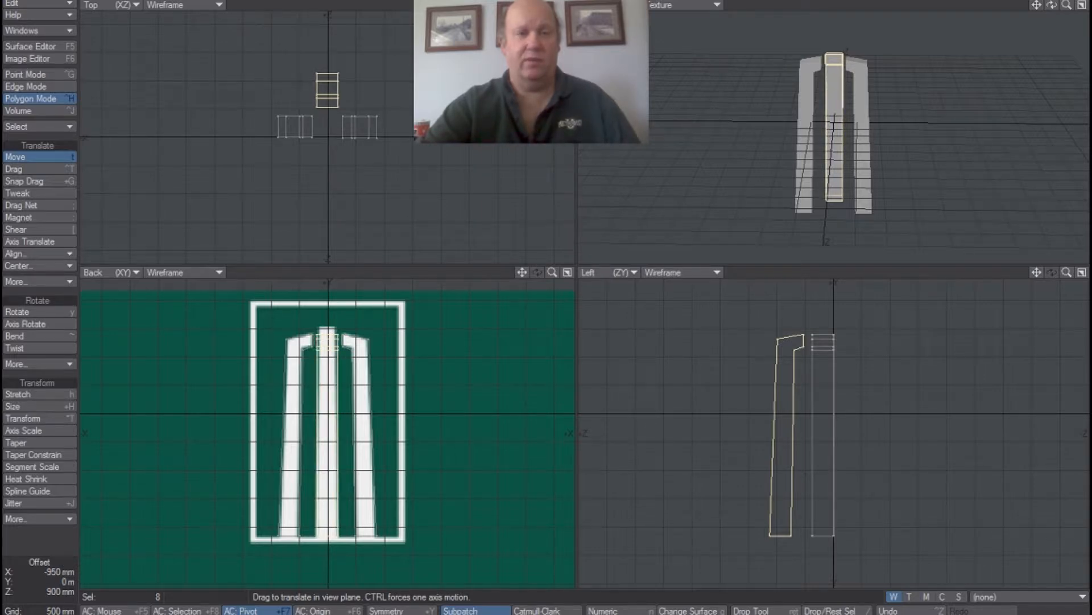
drag(327, 90, 328, 87)
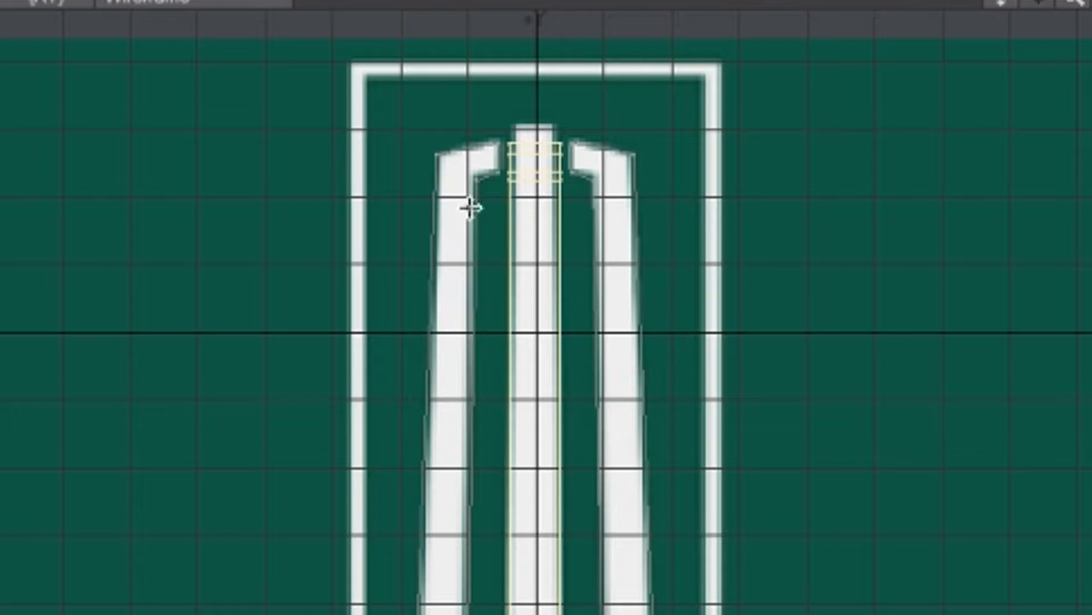
Select the centre column's upper points in Point Mode and stretch them in the Top view to about 76% in X and 99% in Z.
drag(1077, 3, 1091, 3)
drag(1003, 3, 995, 200)
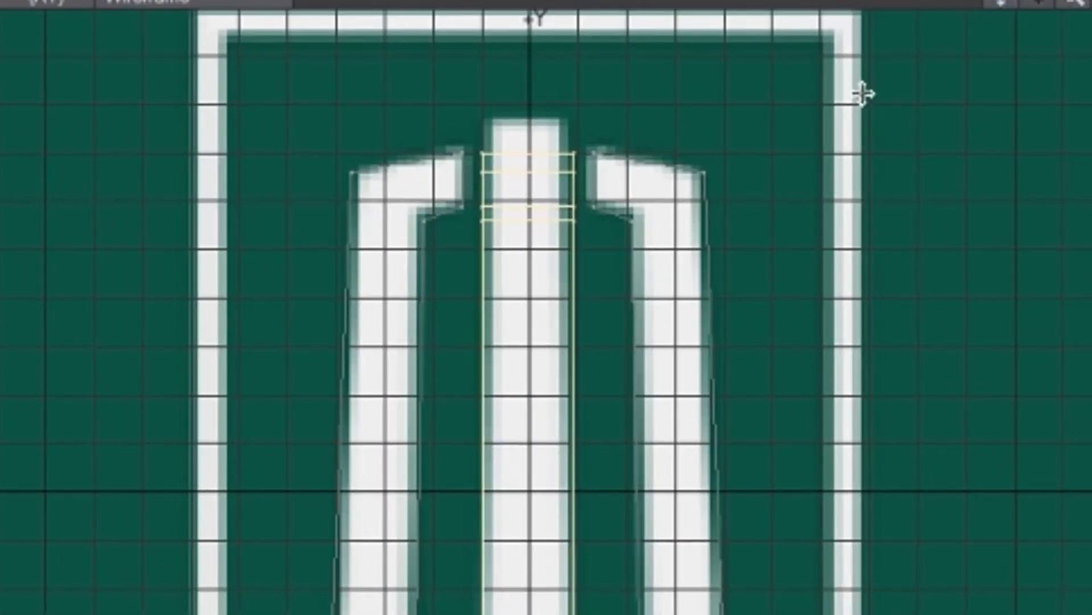
drag(1075, 2, 1088, 3)
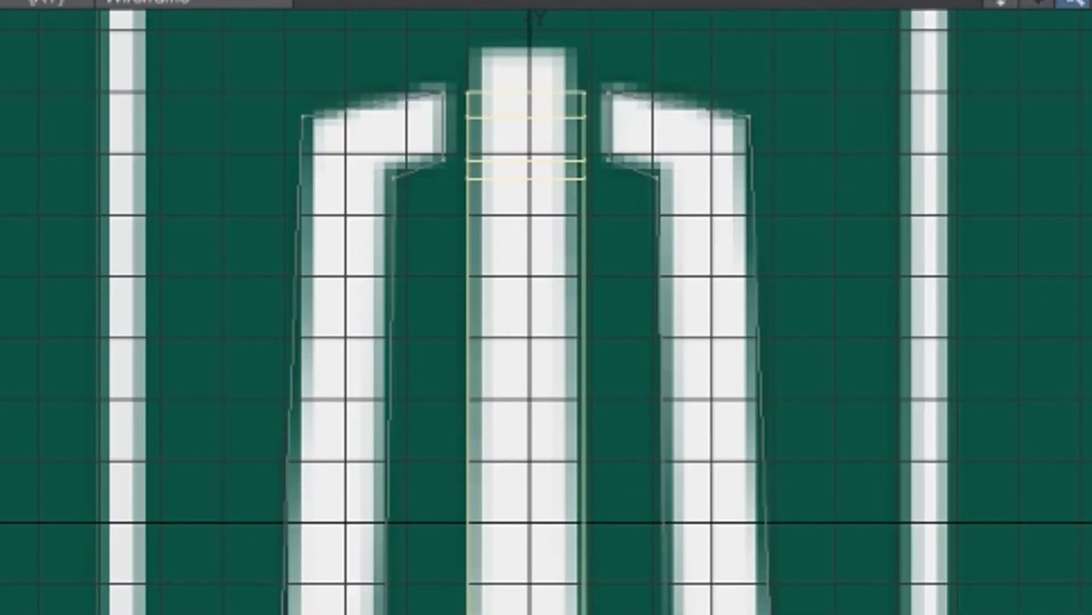
drag(1008, 2, 992, 37)
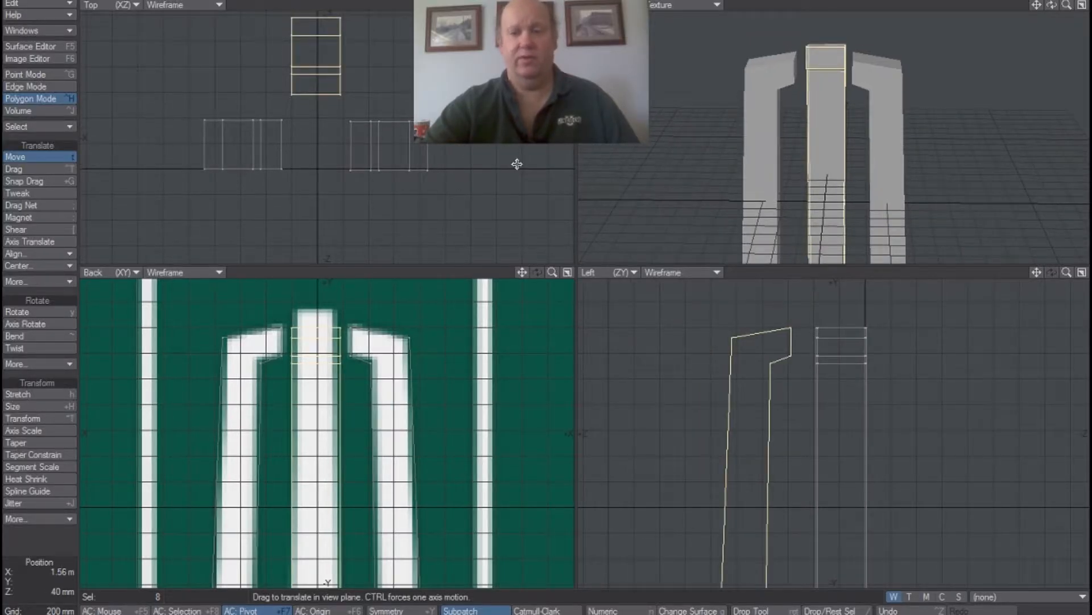
click(49, 159)
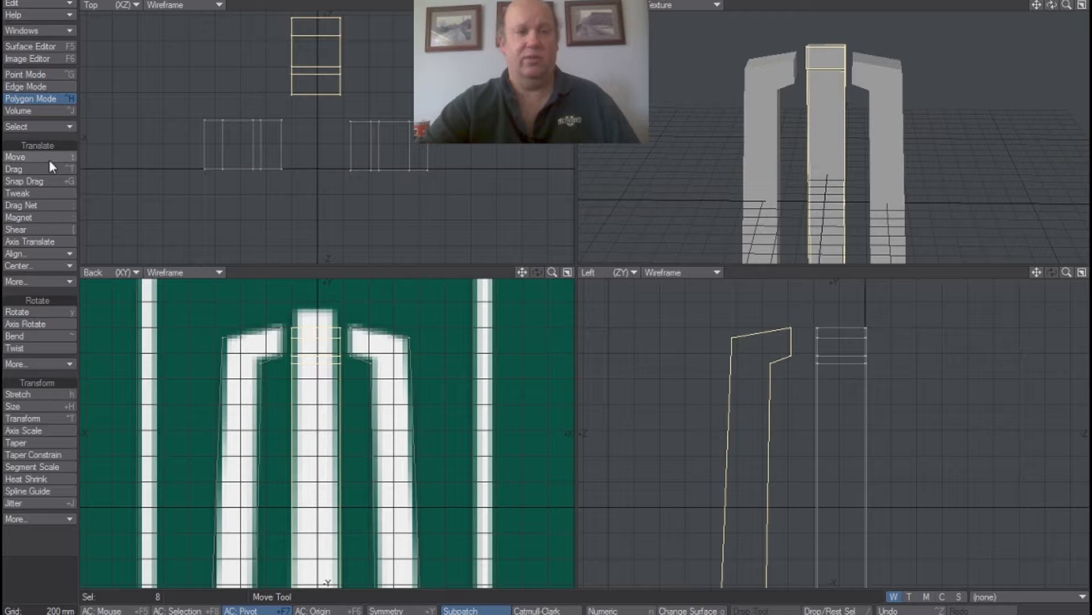
click(54, 70)
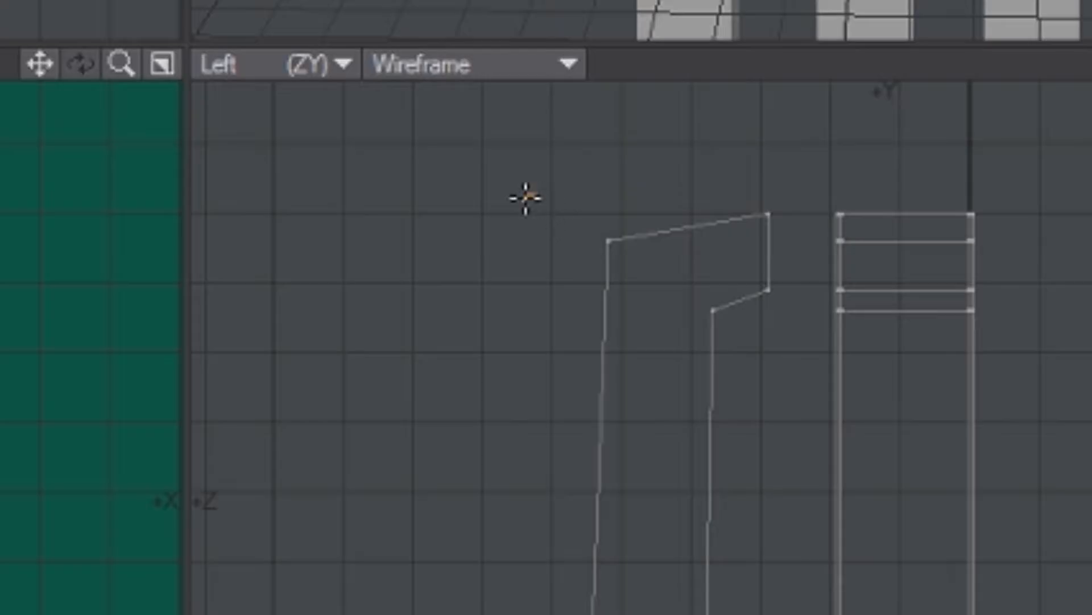
mouse_move(529, 196)
right_down()
mouse_move(629, 361)
mouse_move(734, 360)
mouse_move(808, 234)
mouse_move(722, 158)
mouse_move(517, 195)
right_up()
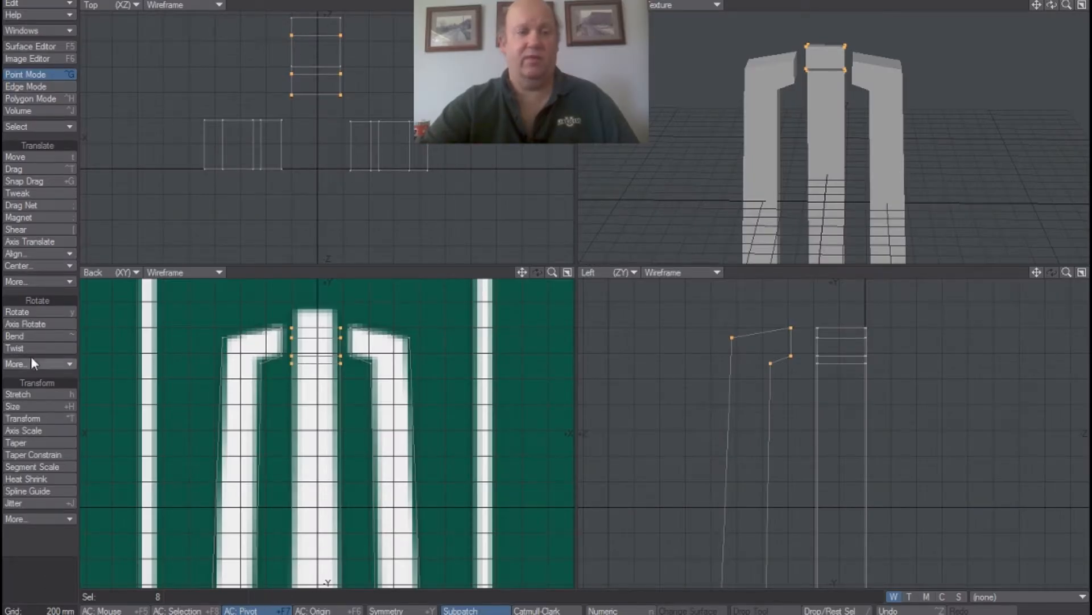
click(26, 391)
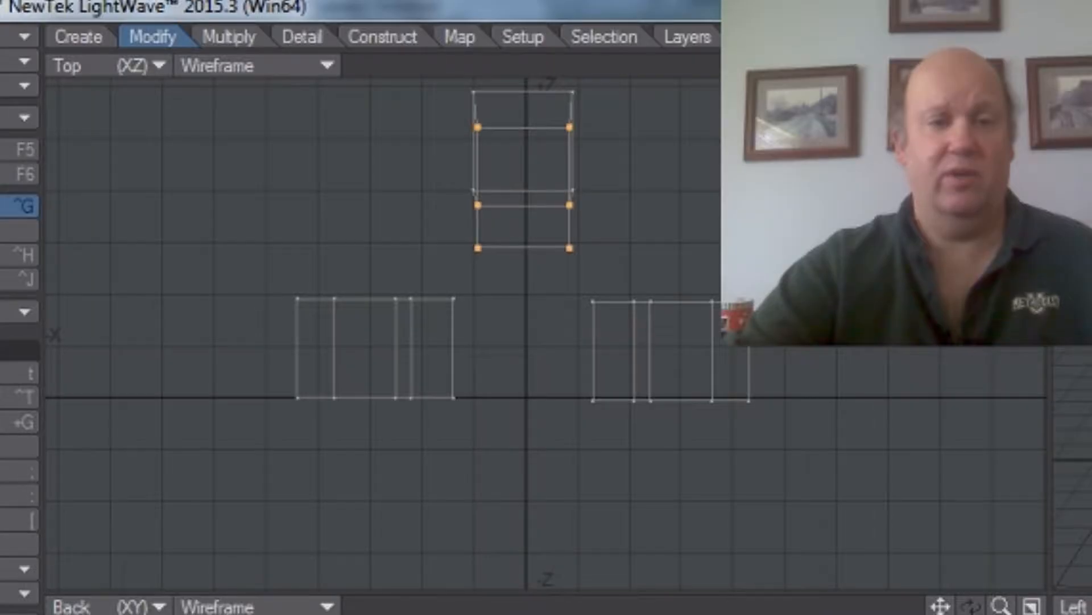
drag(513, 250, 492, 252)
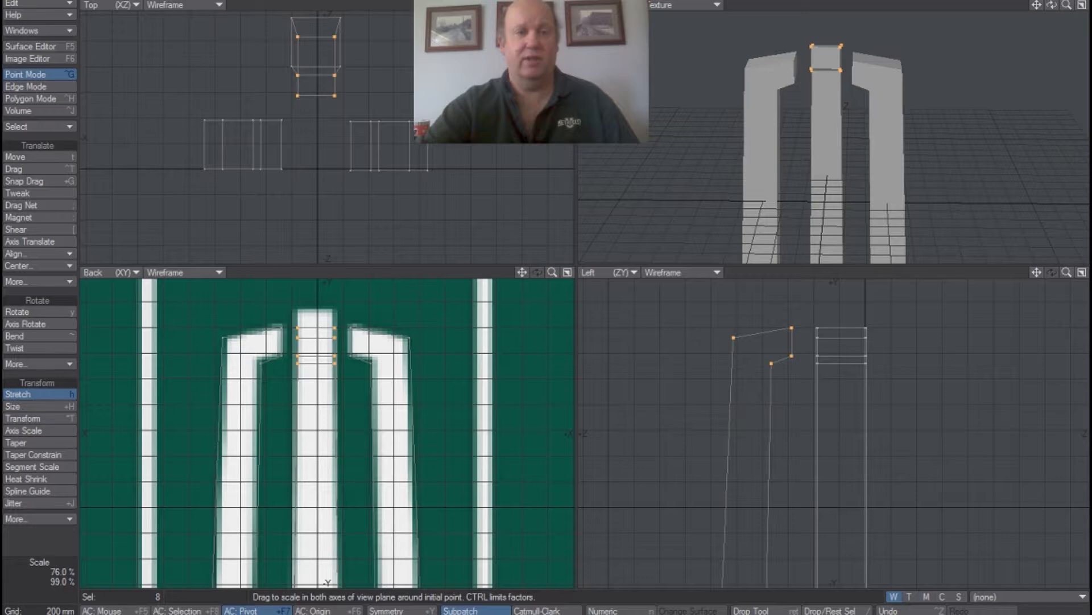
click(46, 392)
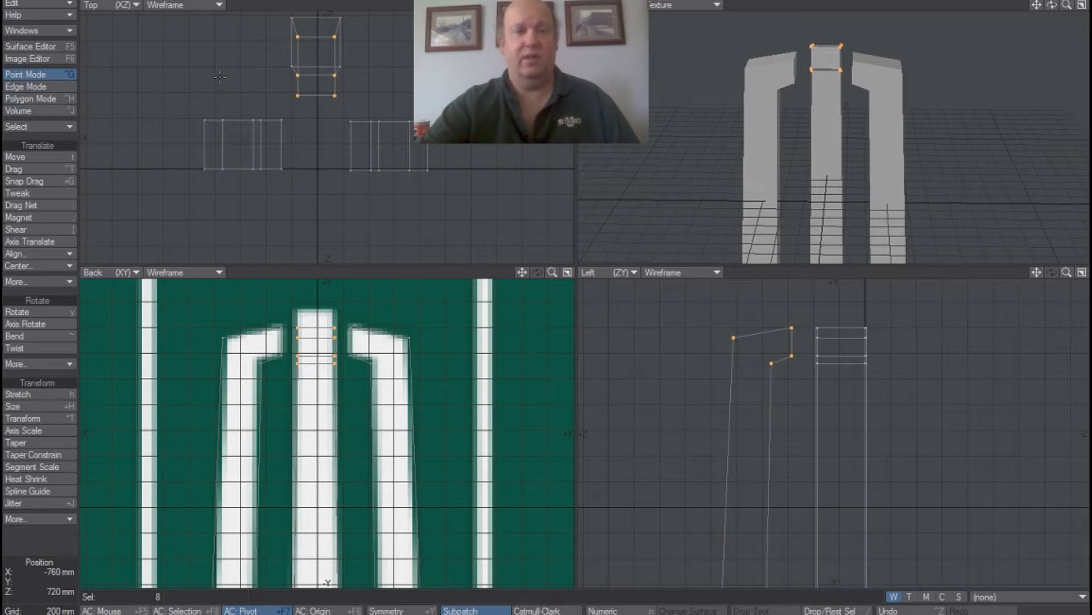
mouse_move(281, 114)
right_down()
mouse_move(398, 28)
mouse_move(270, 26)
mouse_move(240, 76)
right_up()
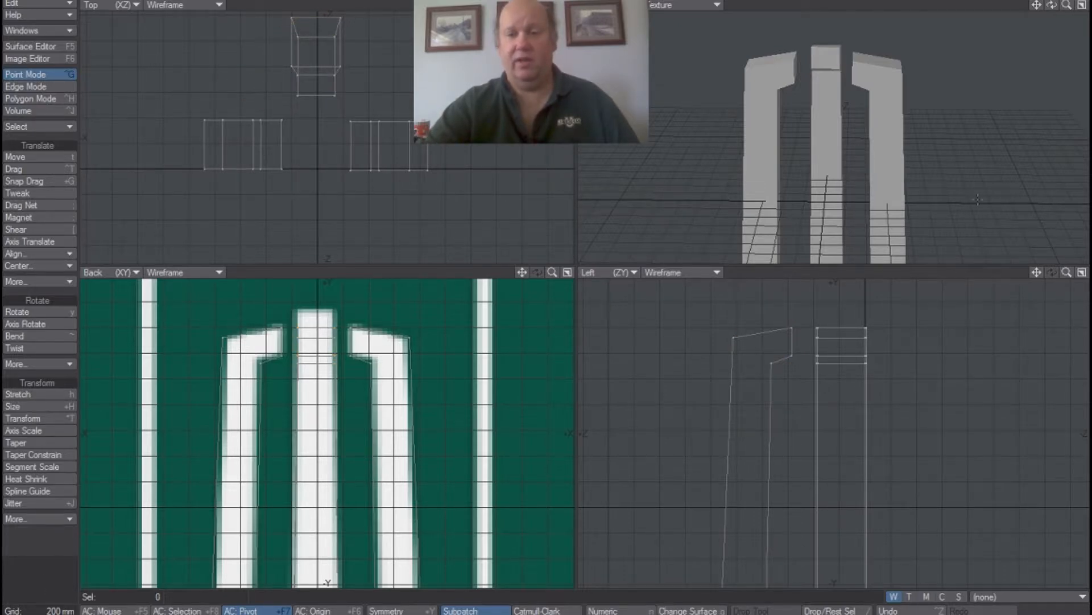
Select the upper points of both side columns, stretch them in the Top view to about 97% in X and 86% in Z, and move them 20 mm in Z.
mouse_move(819, 304)
right_down()
mouse_move(805, 371)
mouse_move(888, 352)
mouse_move(864, 301)
right_up()
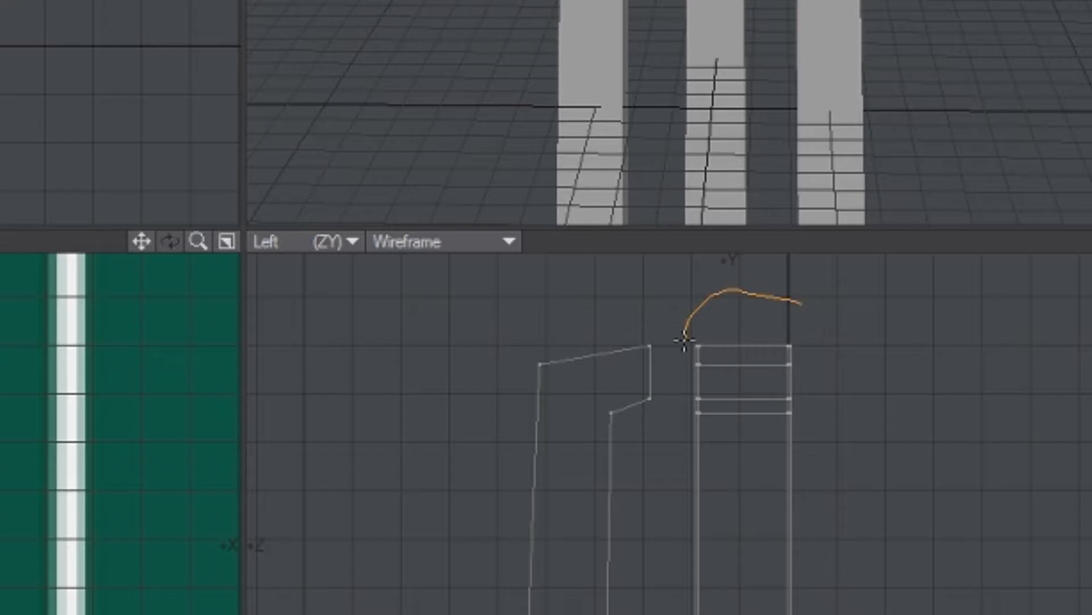
right_drag(786, 293, 787, 291)
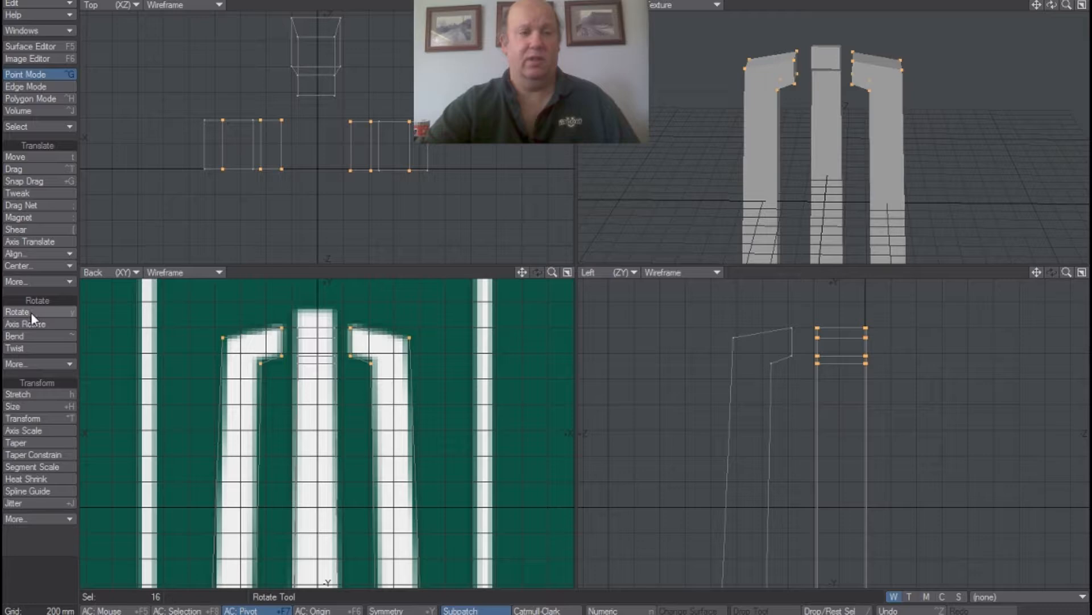
click(43, 394)
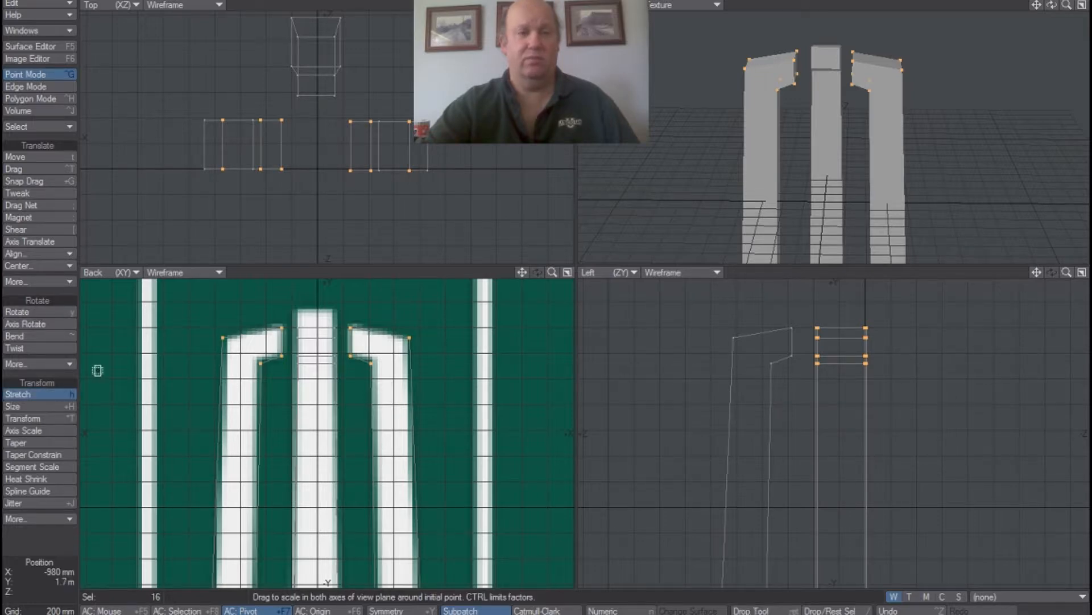
drag(293, 116, 285, 128)
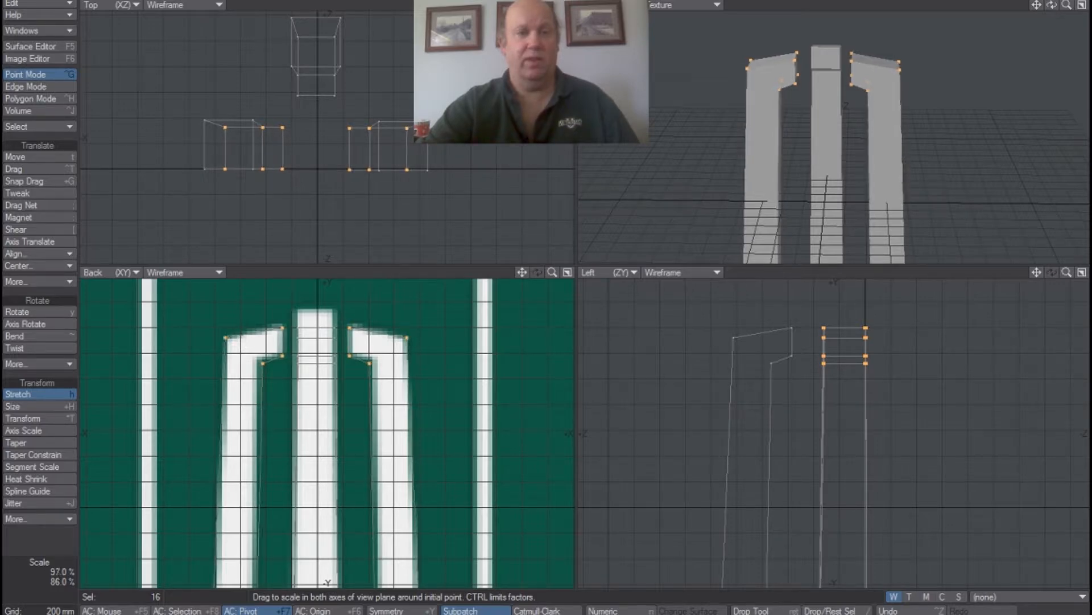
click(41, 156)
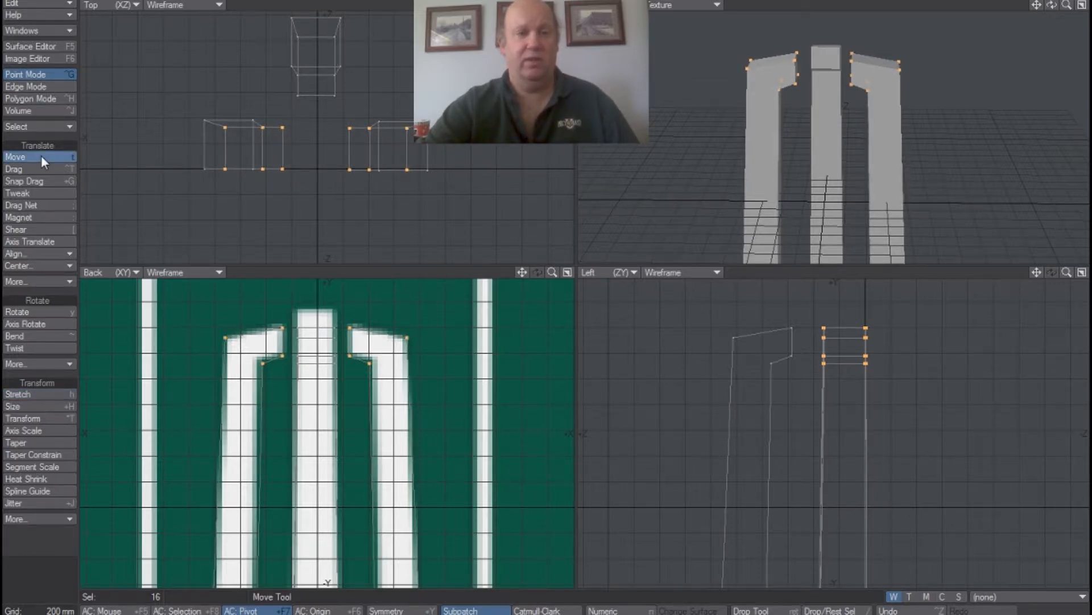
drag(267, 156, 269, 154)
drag(303, 313, 297, 313)
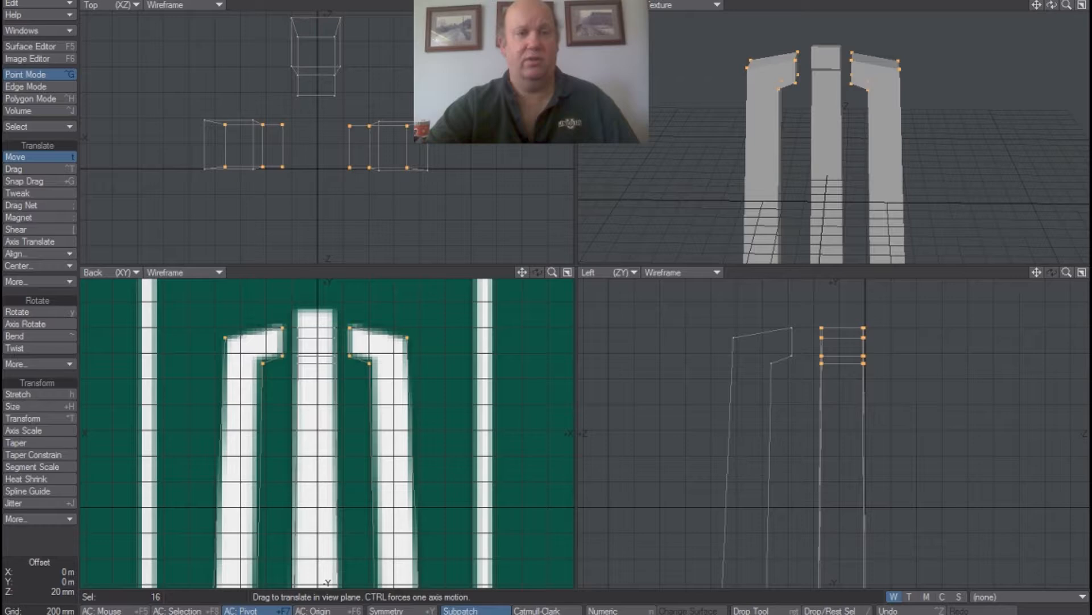
Stretch the side columns' upper points to about 92% in Z, move them 20 mm in Z, and deselect them.
click(56, 389)
drag(295, 131, 296, 137)
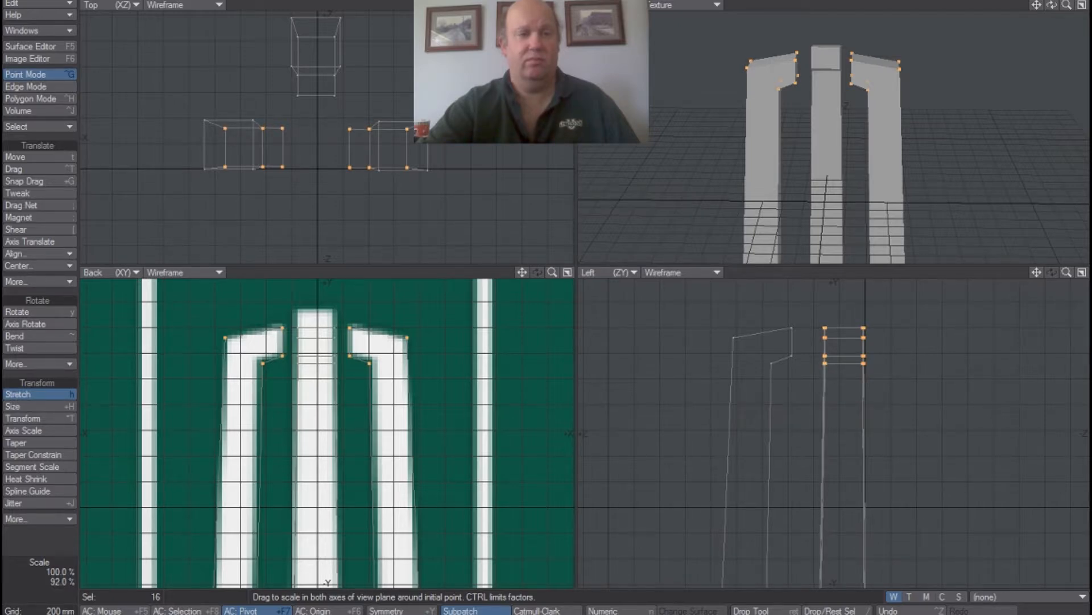
click(31, 159)
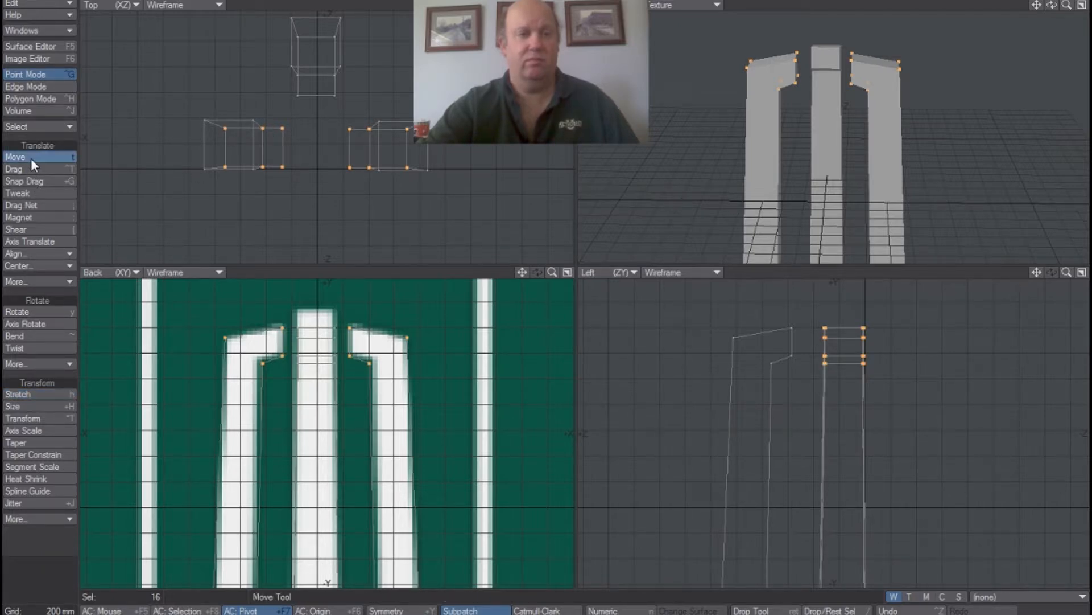
drag(339, 131, 339, 129)
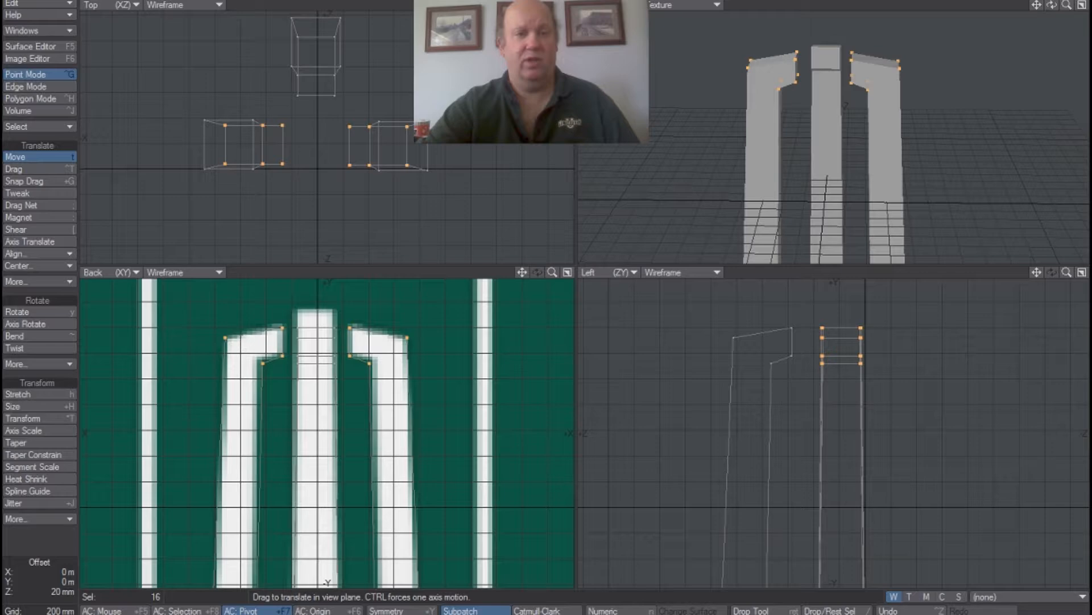
click(49, 158)
mouse_move(248, 90)
right_down()
mouse_move(164, 123)
mouse_move(483, 180)
right_up()
right_drag(303, 114, 267, 100)
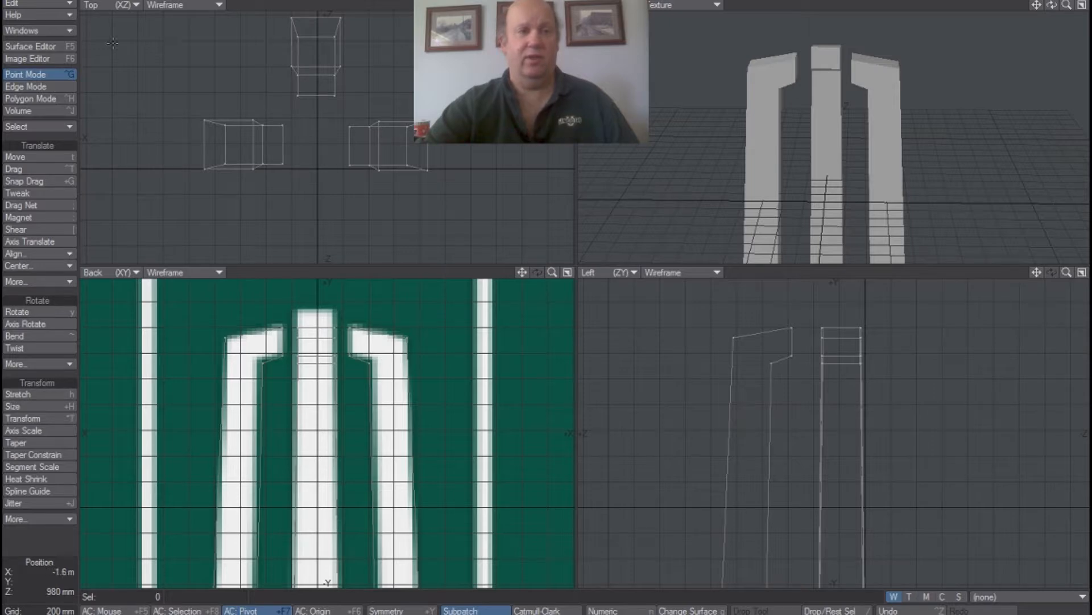
Select the whole centre column in Polygon Mode, copy it and paste a duplicate in place.
right_drag(261, 38, 333, 118)
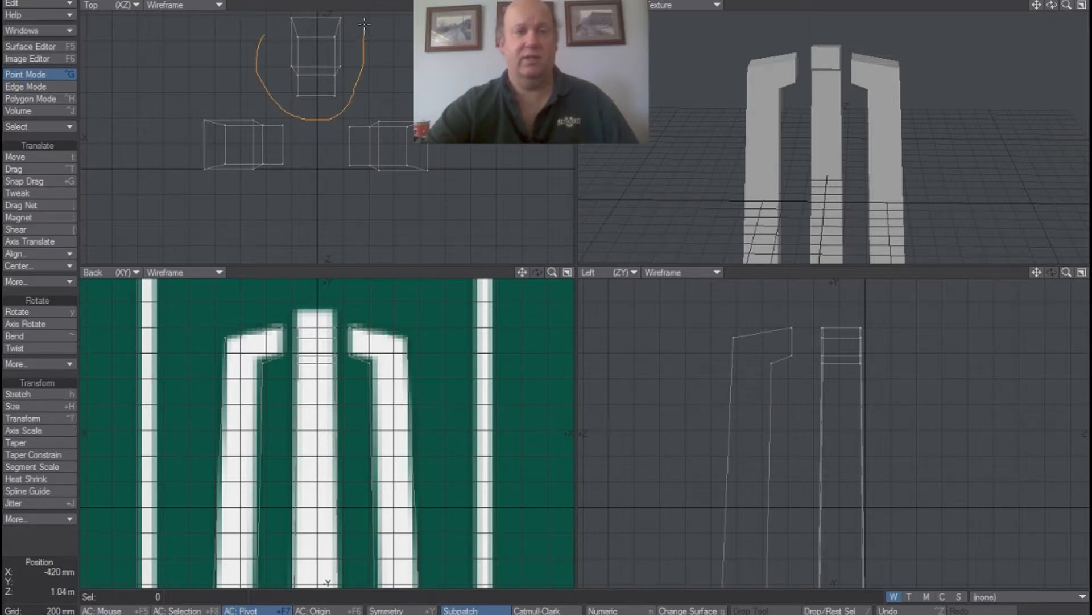
right_drag(266, 67, 265, 64)
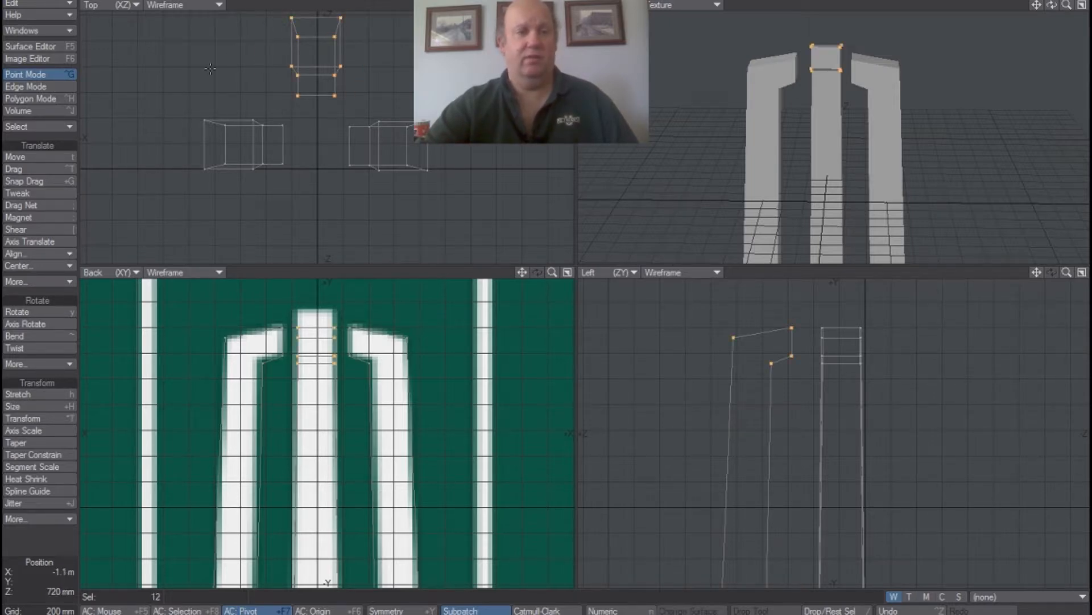
click(36, 101)
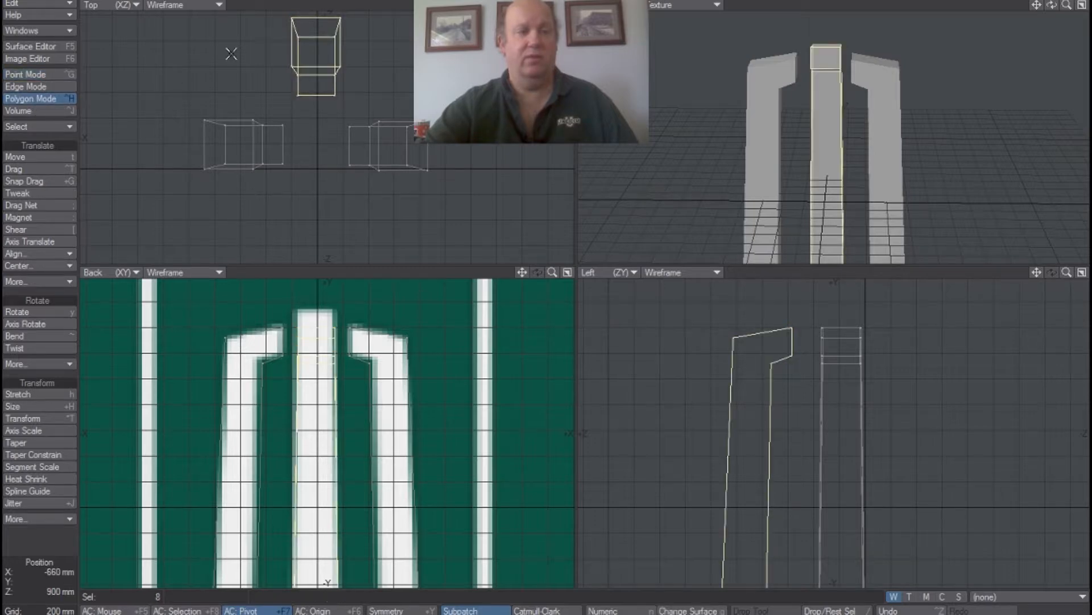
click(58, 4)
click(57, 2)
click(50, 5)
click(49, 5)
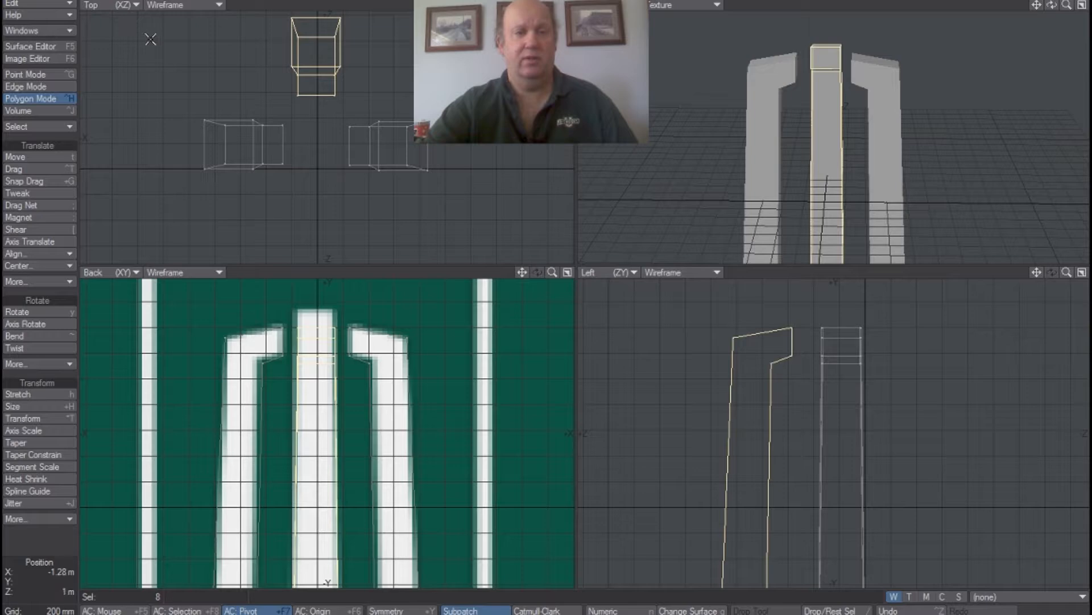
Rotate the selected centre column 180° in the Top view, place it on the opposite -Z side facing the original, and deselect it.
click(60, 155)
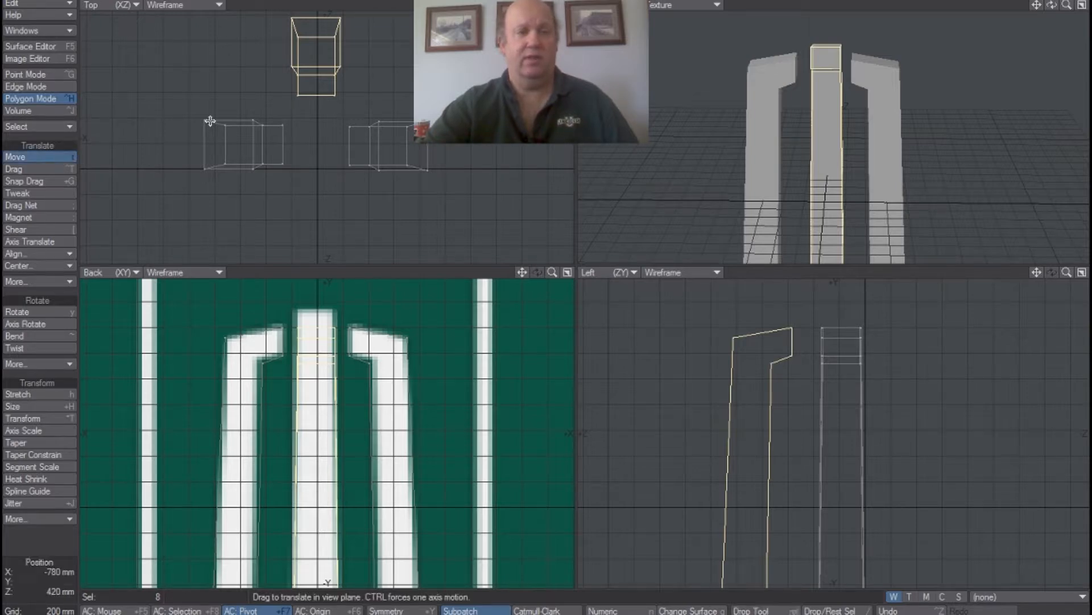
drag(302, 58, 300, 231)
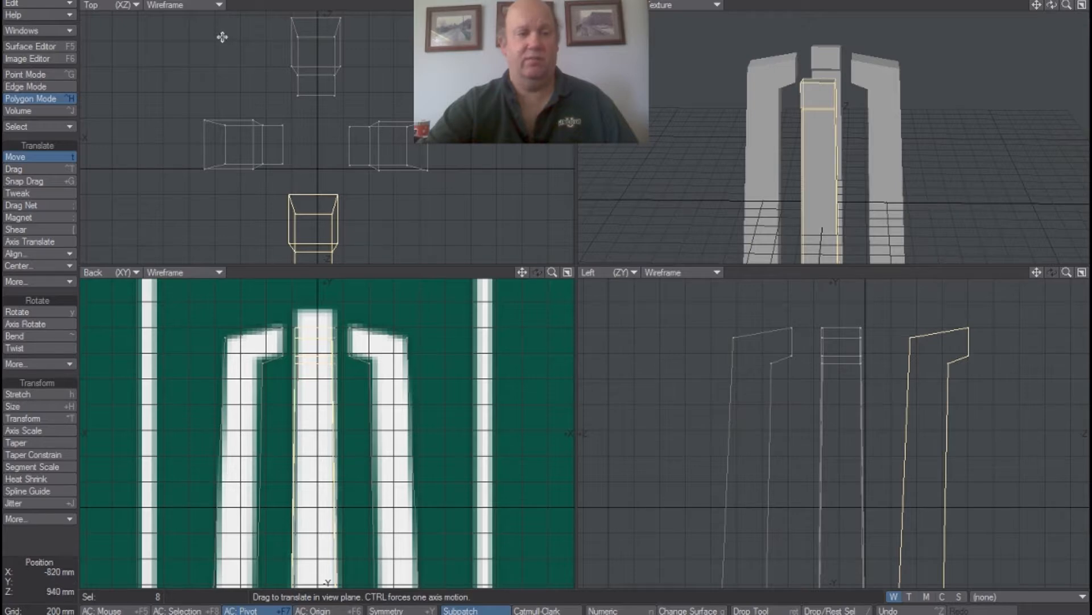
click(65, 313)
drag(263, 248, 366, 248)
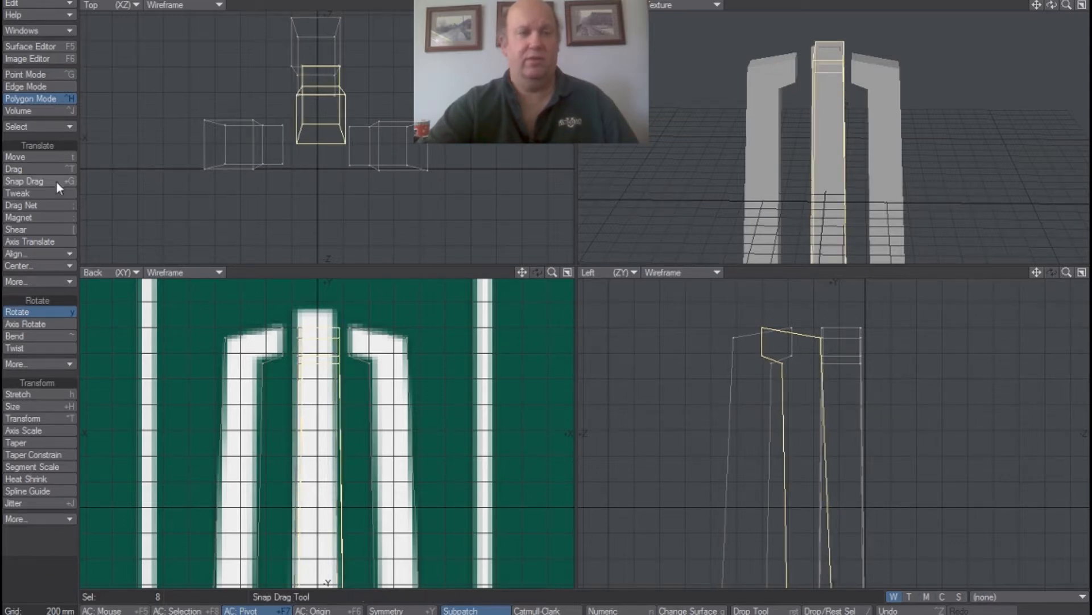
drag(314, 116, 309, 240)
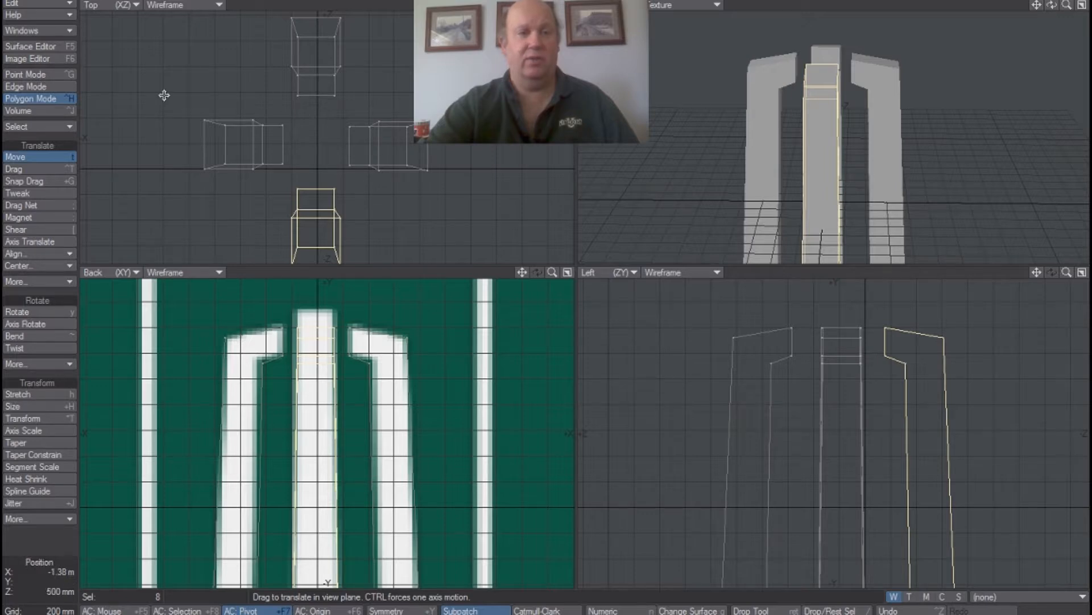
click(53, 154)
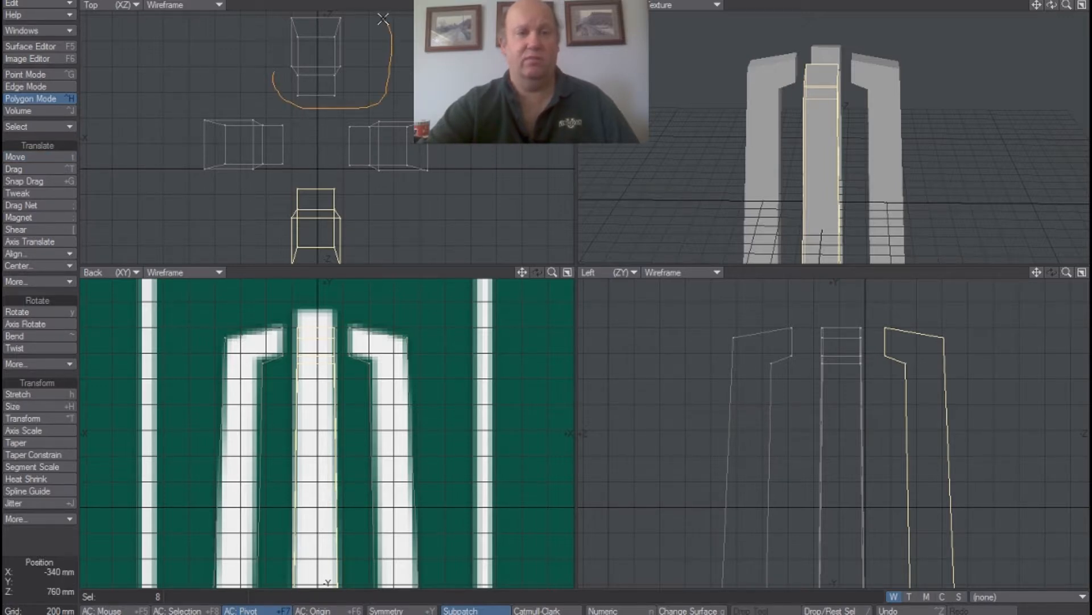
right_drag(274, 19, 271, 93)
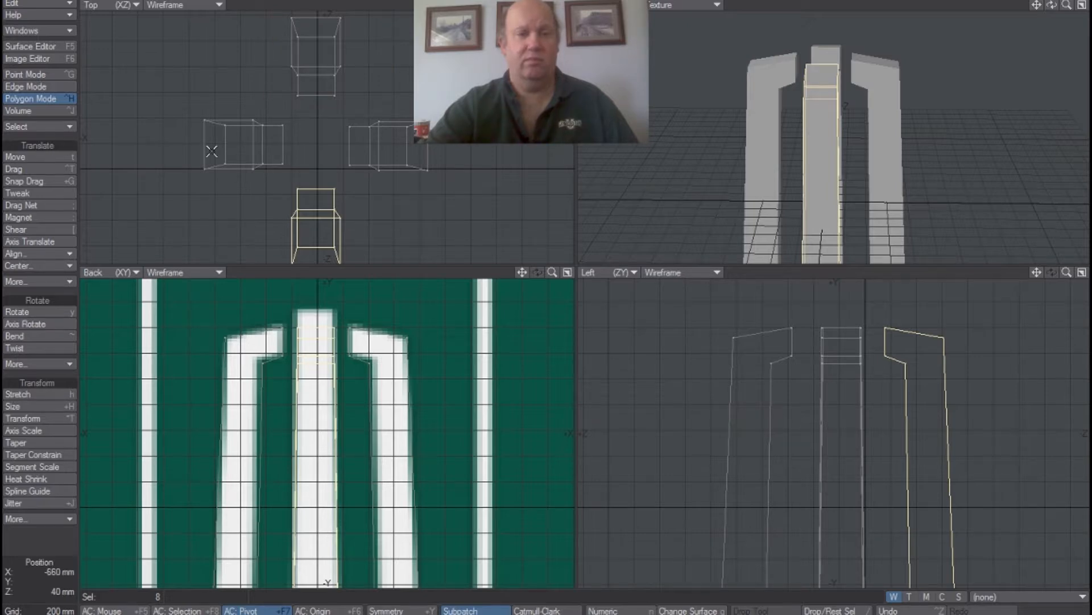
mouse_move(373, 254)
right_down()
mouse_move(221, 220)
mouse_move(225, 207)
right_up()
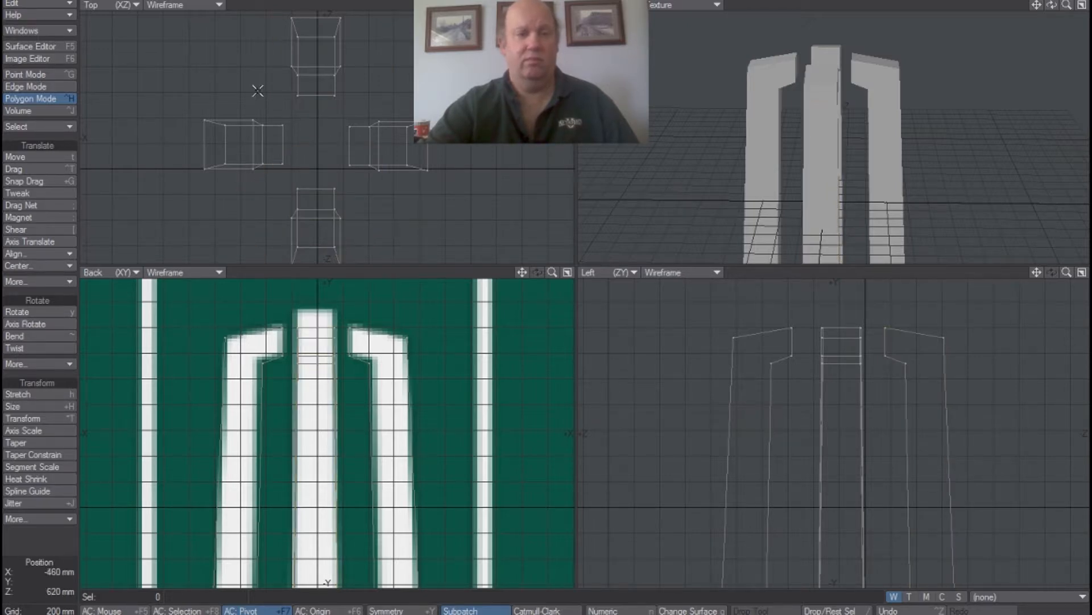
Select the rear centre column in the Top view, move it -20 mm in Z, and deselect it.
mouse_move(348, 116)
right_down()
mouse_move(307, 11)
mouse_move(279, 117)
right_up()
key(t)
drag(323, 66, 323, 69)
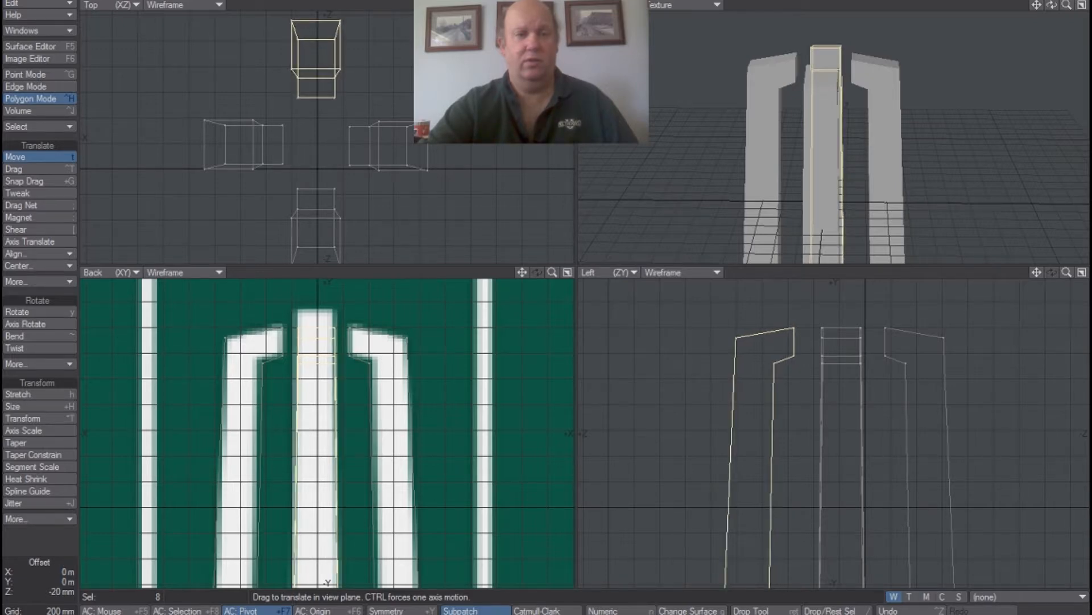
click(34, 156)
mouse_move(256, 44)
right_down()
mouse_move(244, 71)
mouse_move(375, 87)
right_up()
right_drag(237, 95, 238, 97)
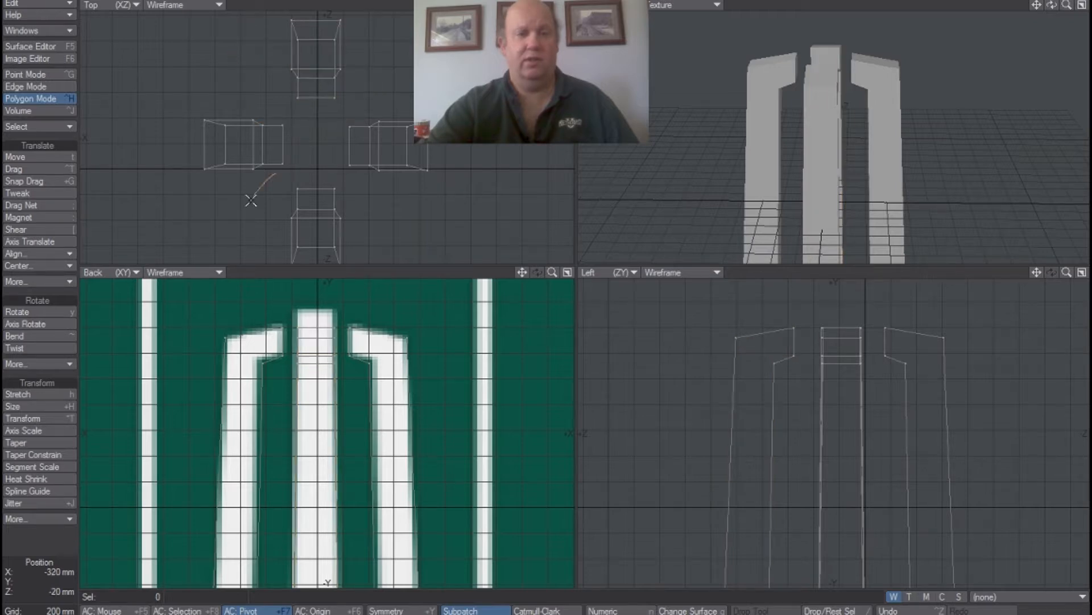
right_drag(344, 182, 261, 193)
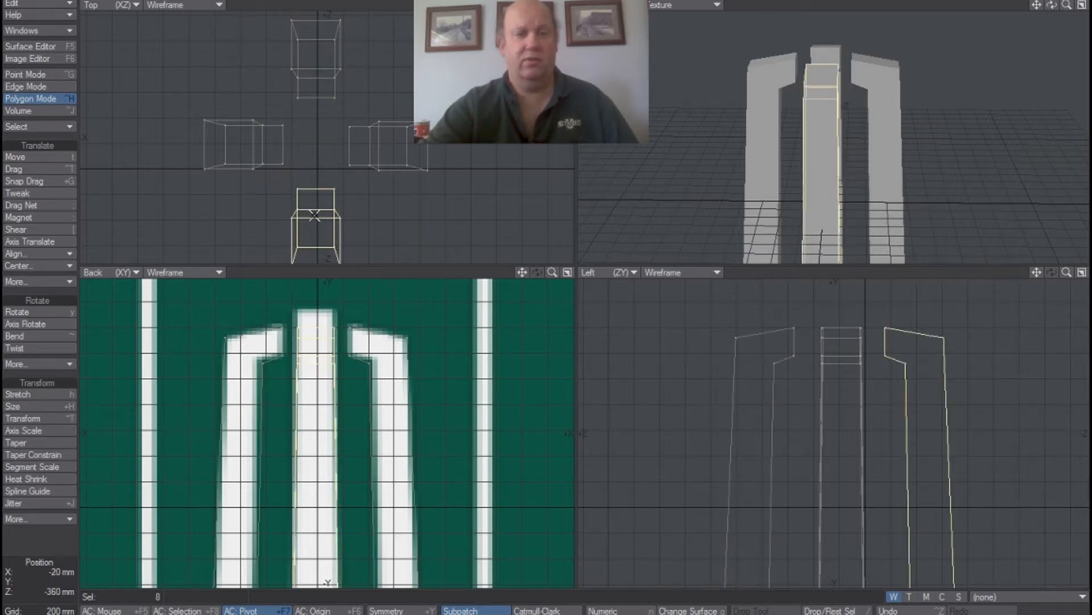
click(32, 157)
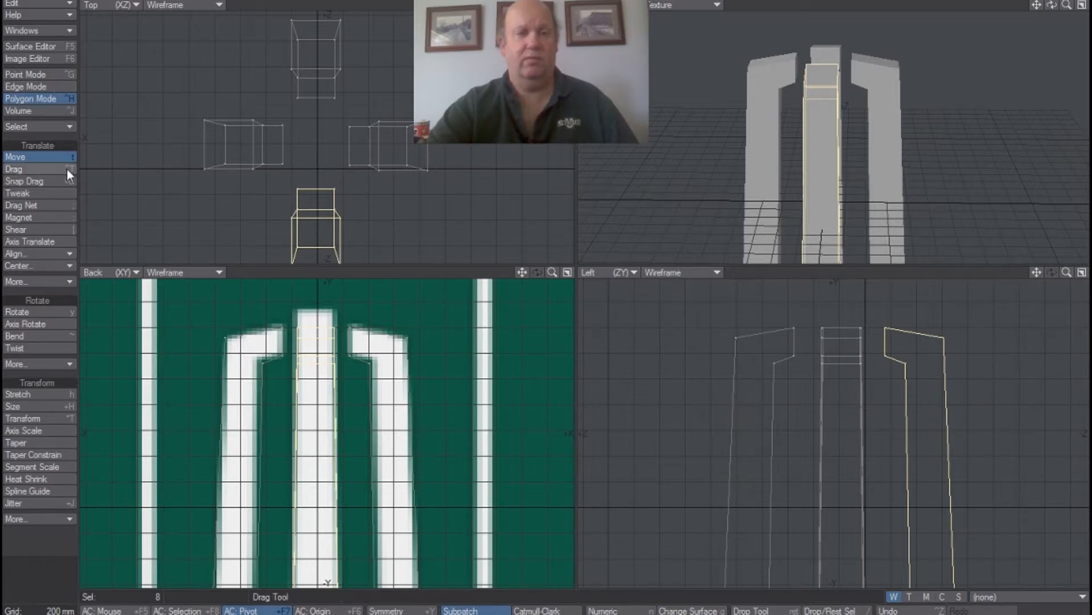
key(slash)
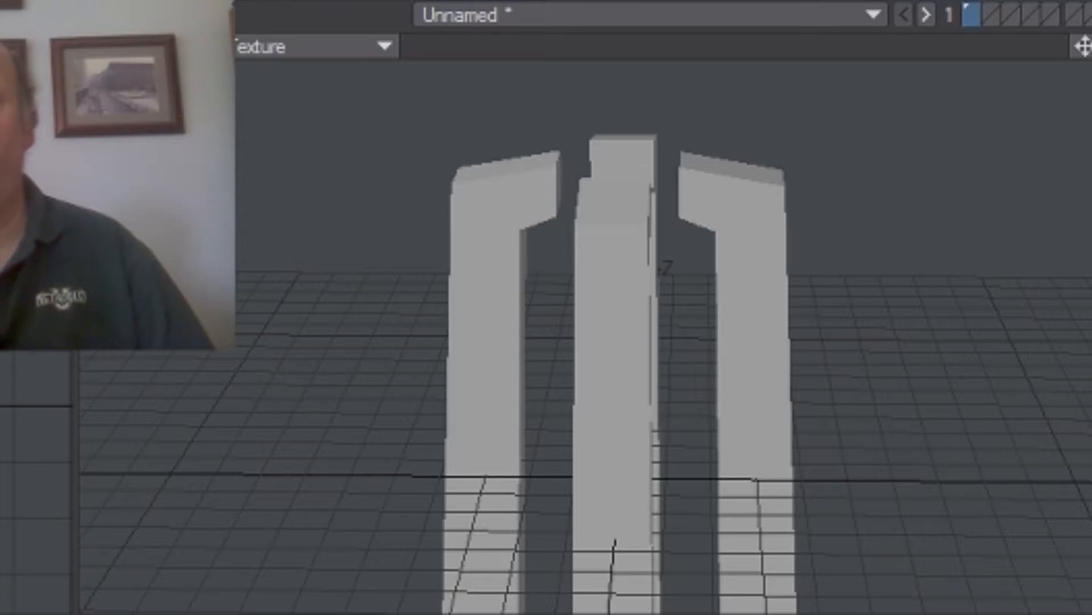
Switch to an empty layer and show the layer with the four columns as its background.
mouse_move(1091, 47)
mouse_down()
mouse_move(1081, 102)
mouse_move(1091, 182)
mouse_move(1076, 131)
mouse_move(1091, 23)
mouse_move(1081, 34)
mouse_move(1091, 43)
mouse_up()
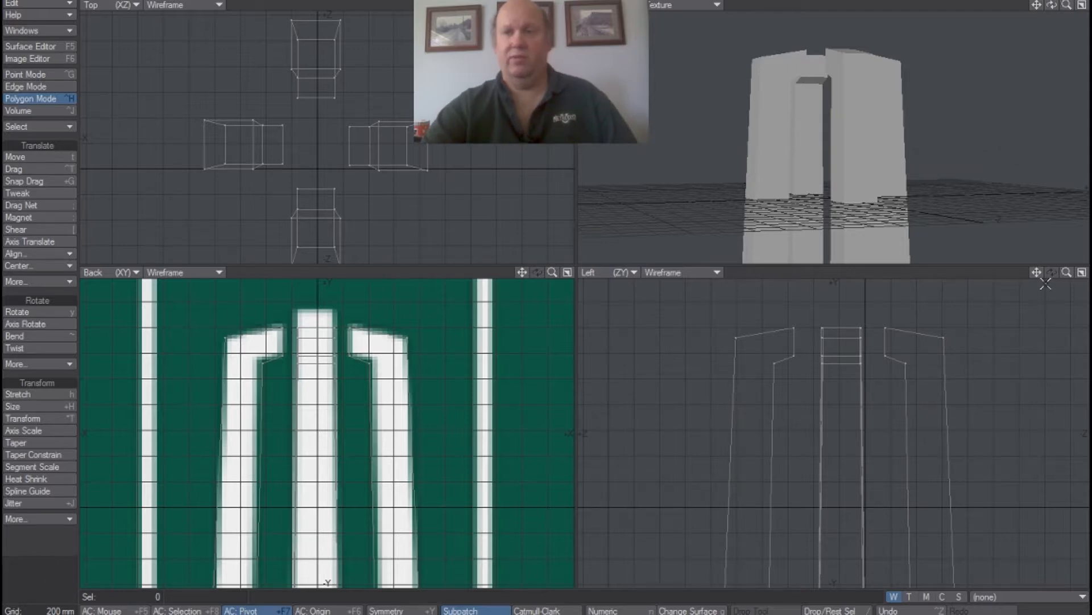
drag(1068, 6, 1037, 19)
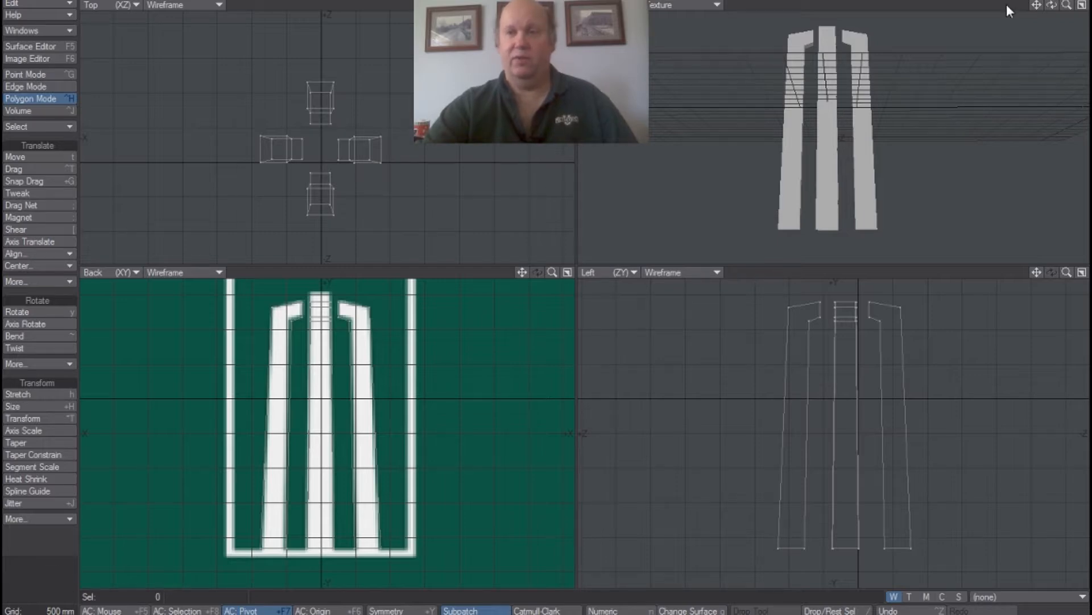
key(2)
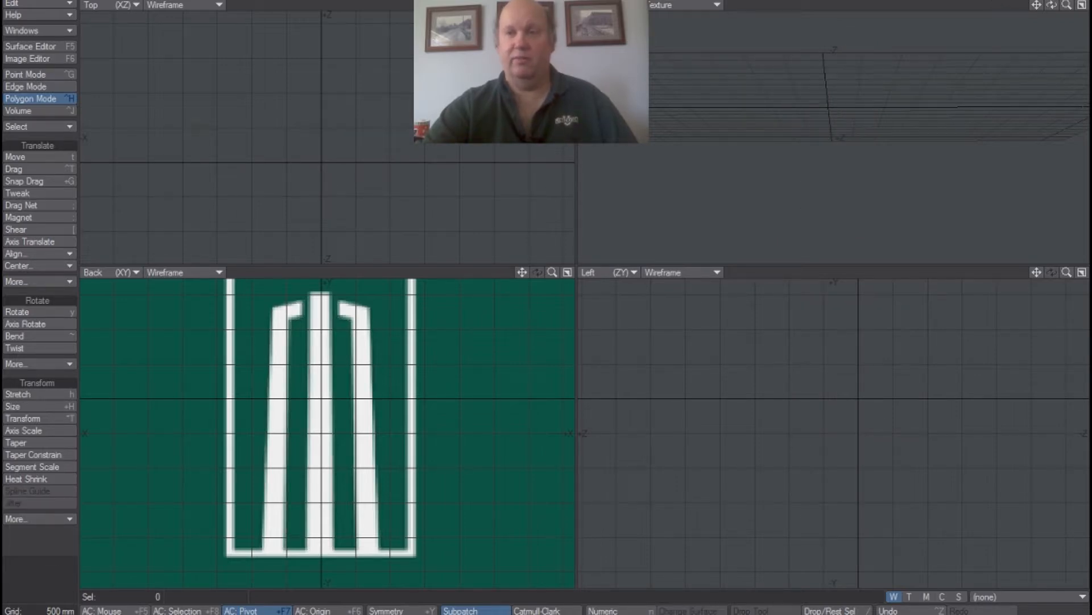
click(985, 0)
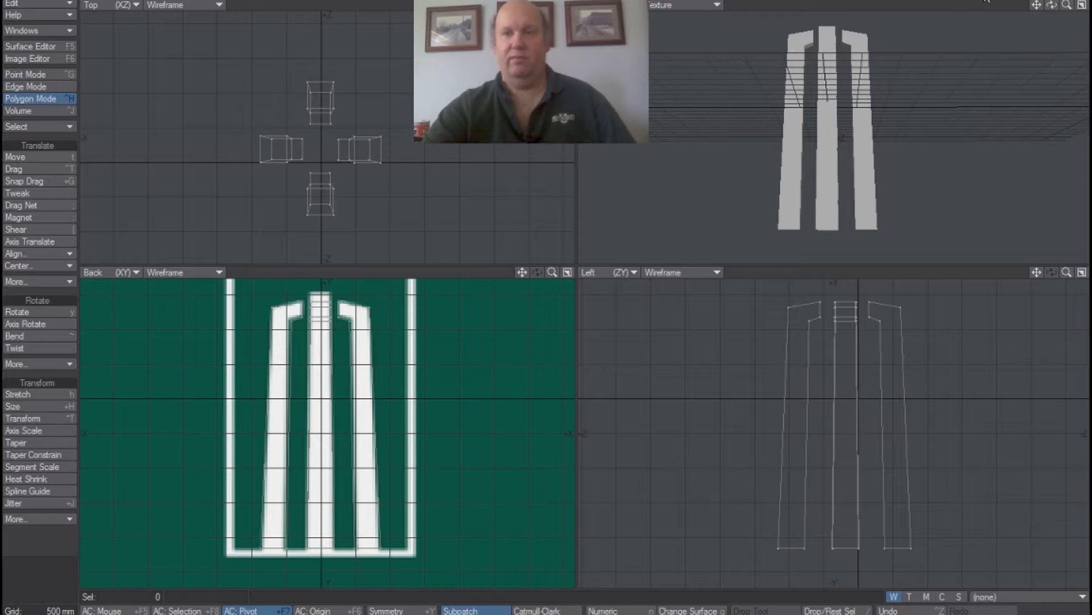
click(1002, 0)
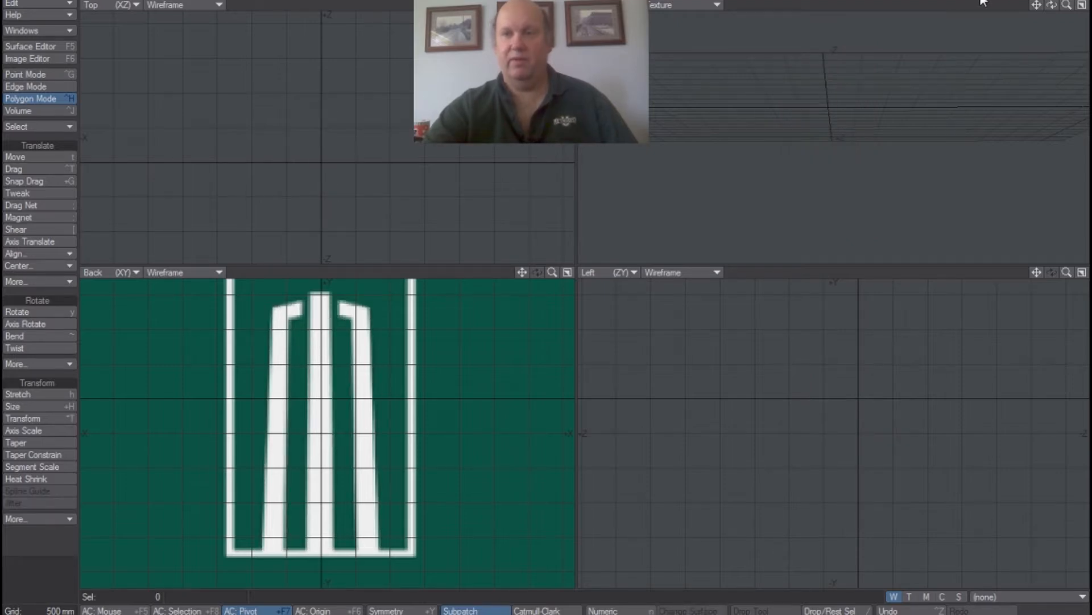
click(984, 2)
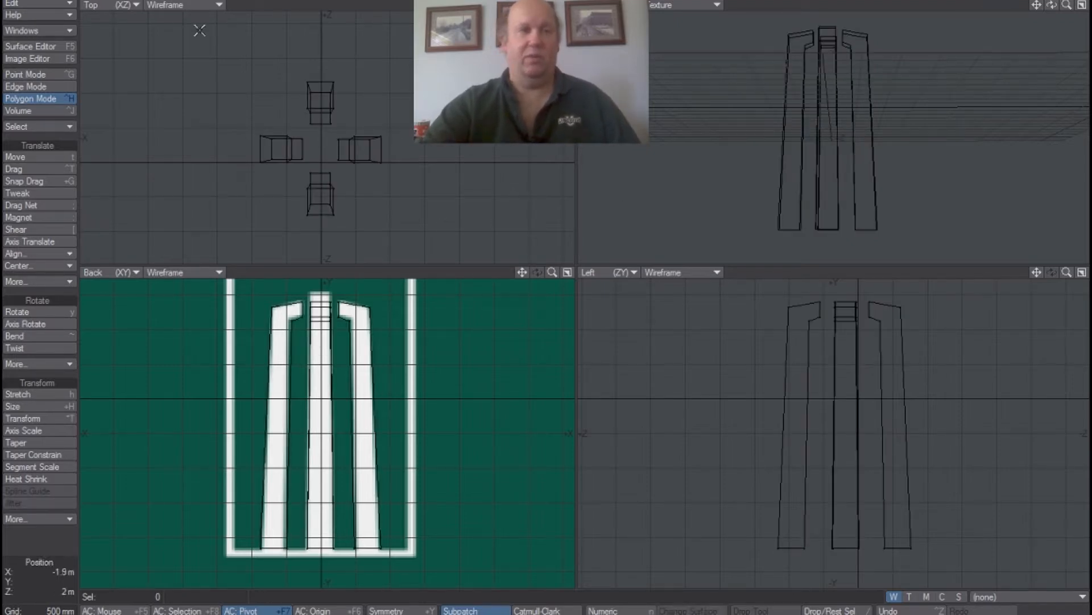
Draw a box about 1 m high whose footprint encloses all four columns in the Top view.
click(105, 2)
click(20, 157)
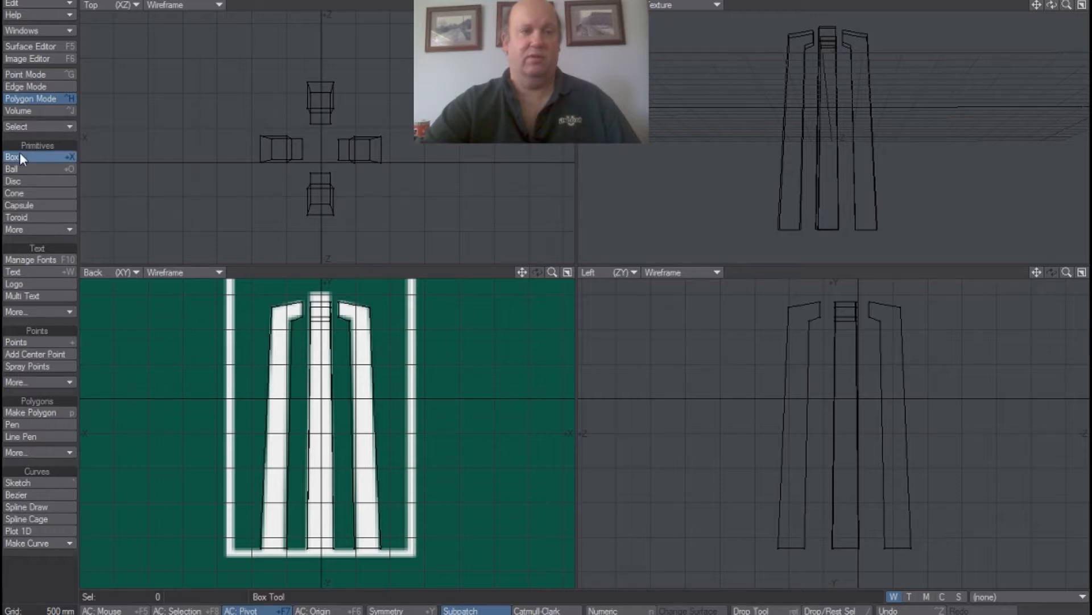
drag(250, 80, 337, 192)
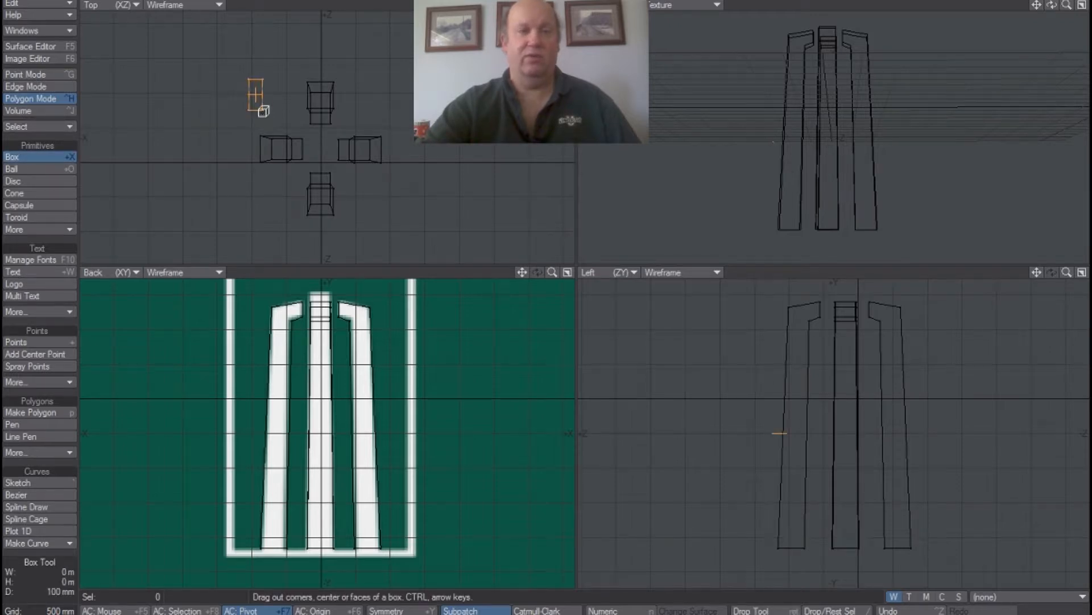
drag(412, 309, 546, 366)
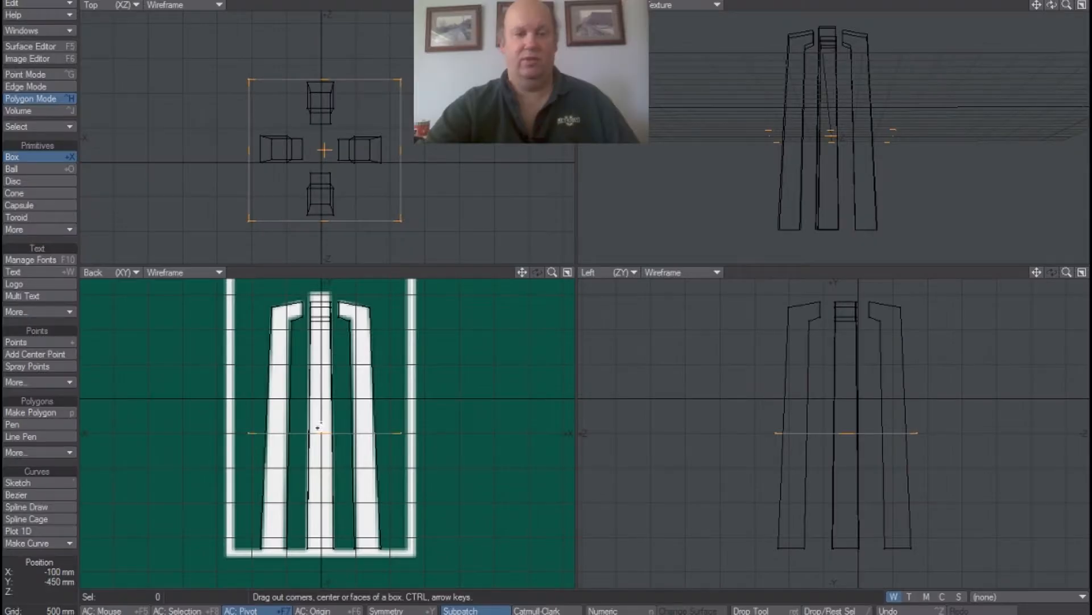
drag(319, 431, 320, 501)
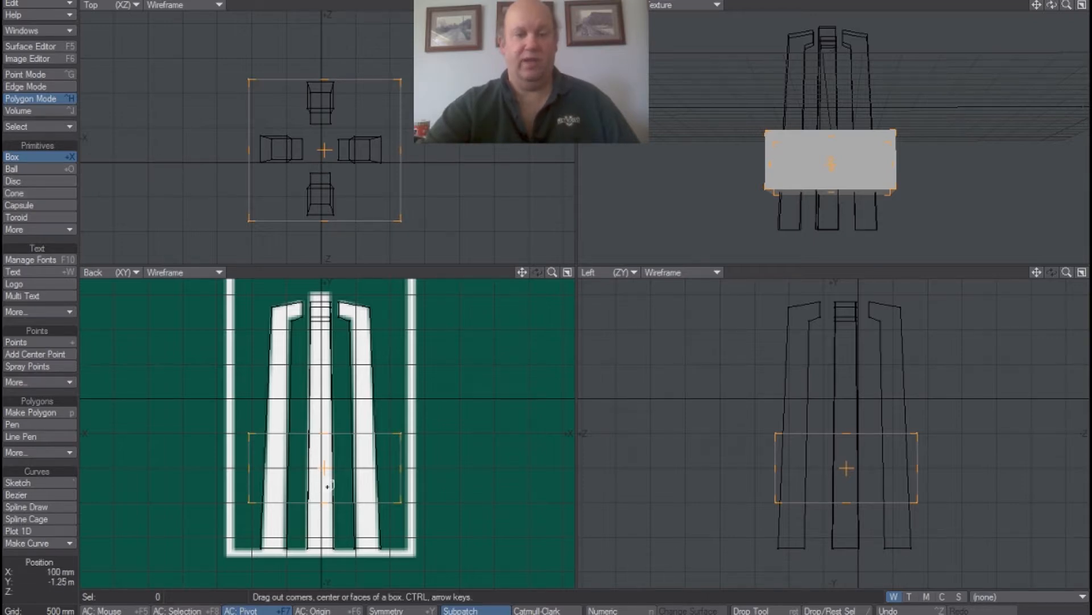
Move the box down under the column bases, extend its rear edge slightly in +Z, and finish the Box tool.
drag(323, 474, 321, 575)
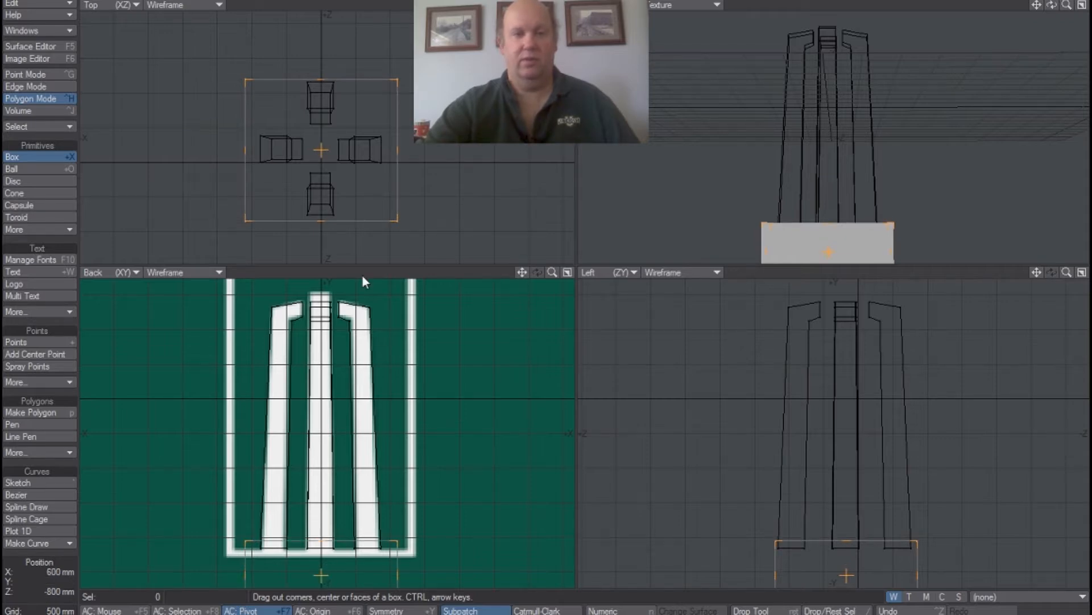
drag(525, 273, 522, 204)
drag(317, 80, 317, 71)
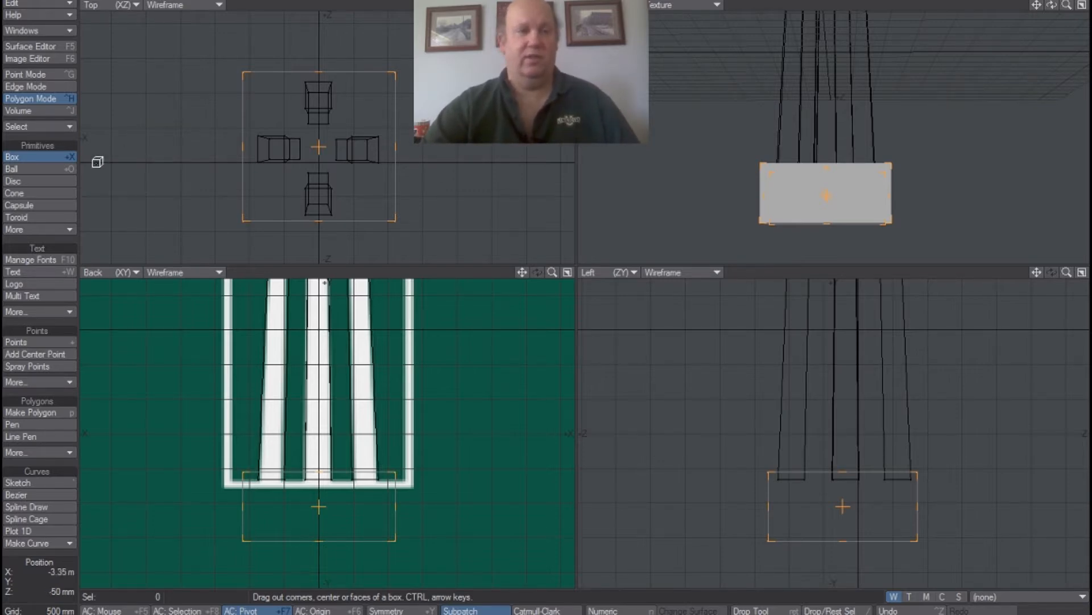
click(50, 161)
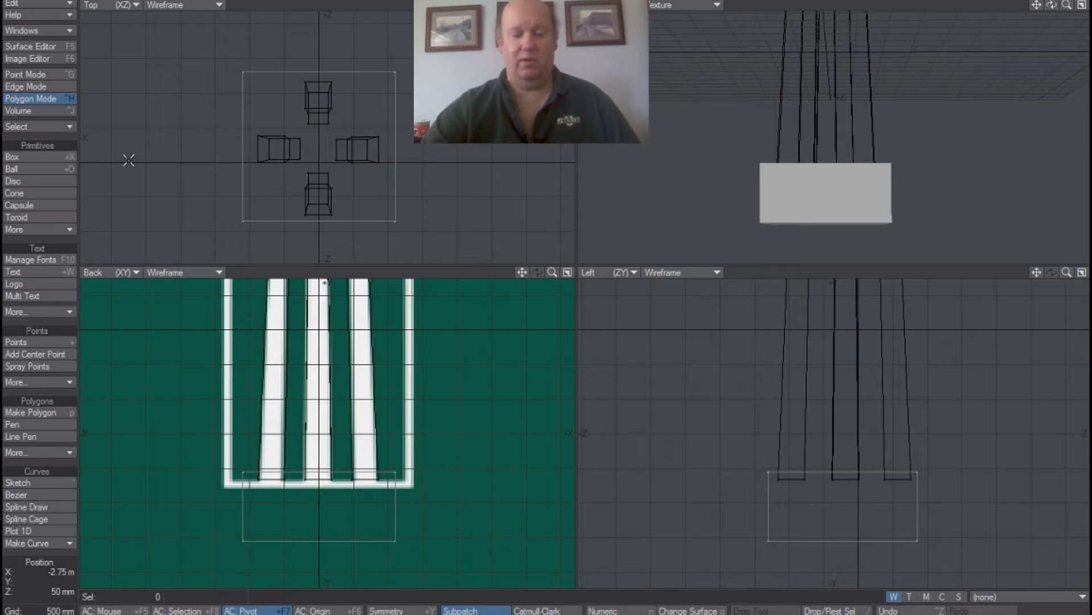
Set the backdrop image of the BottL viewport to (none) and close the display options.
key(d)
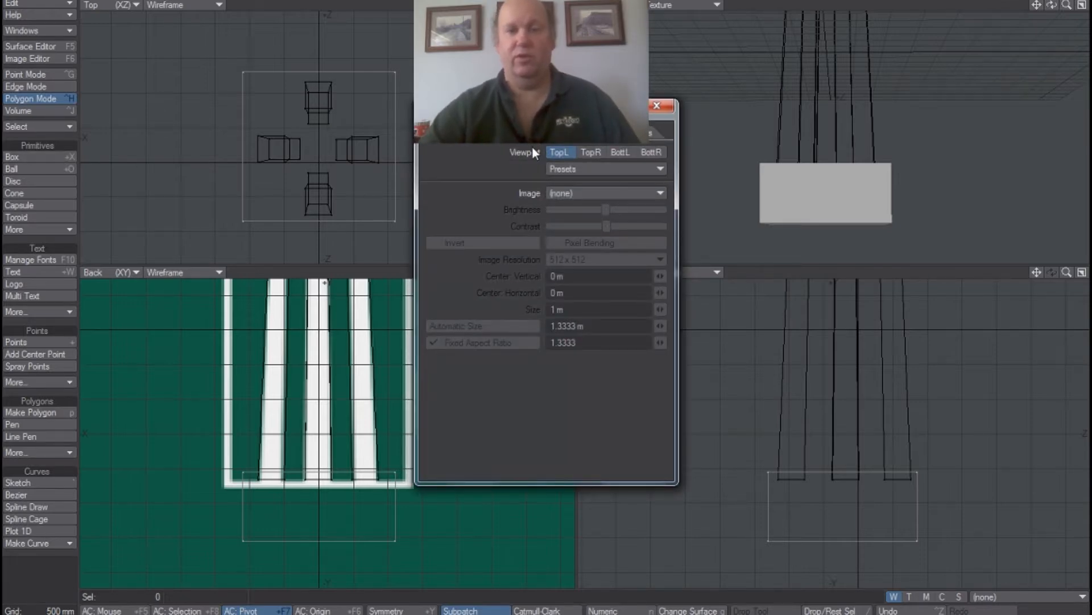
click(622, 153)
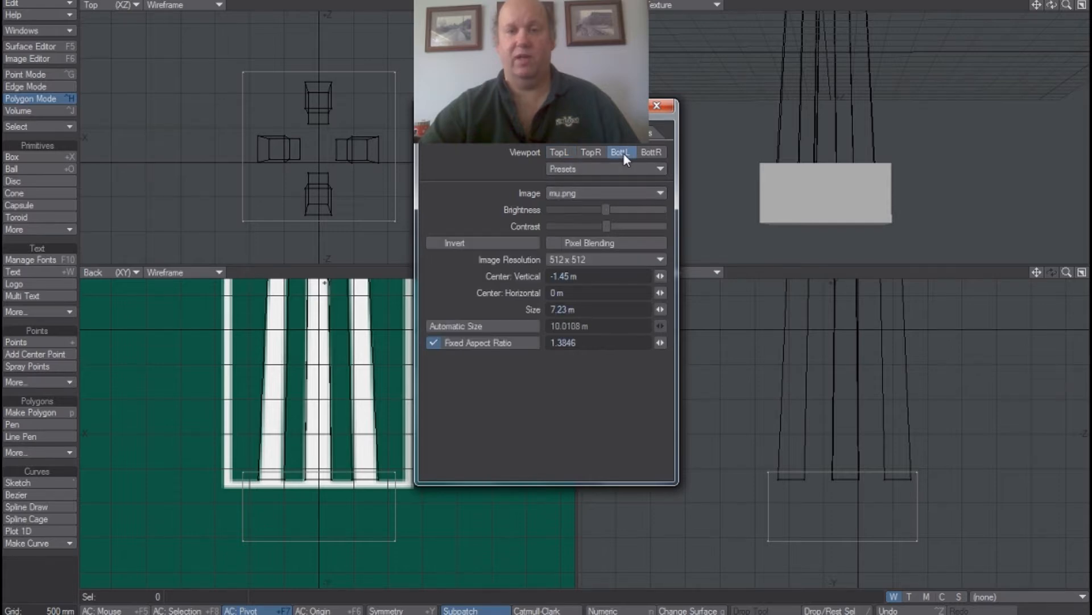
click(642, 194)
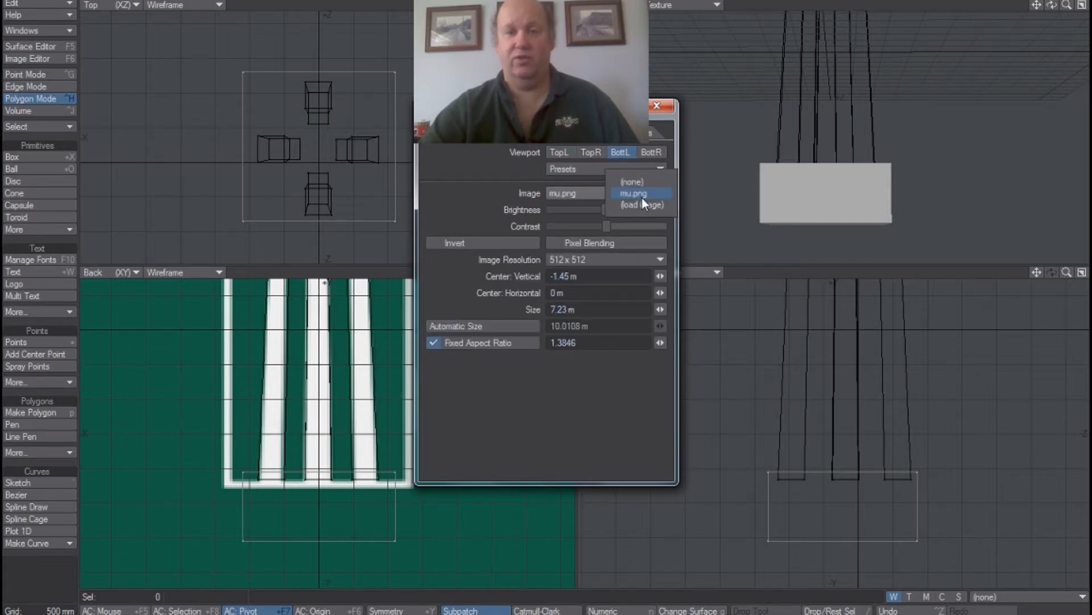
click(640, 183)
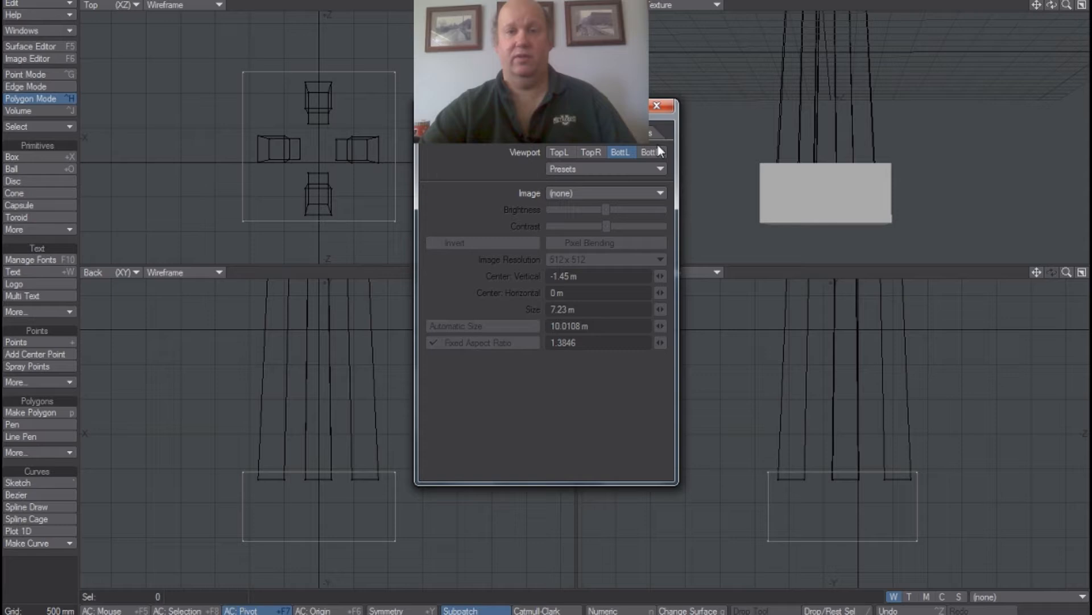
click(658, 106)
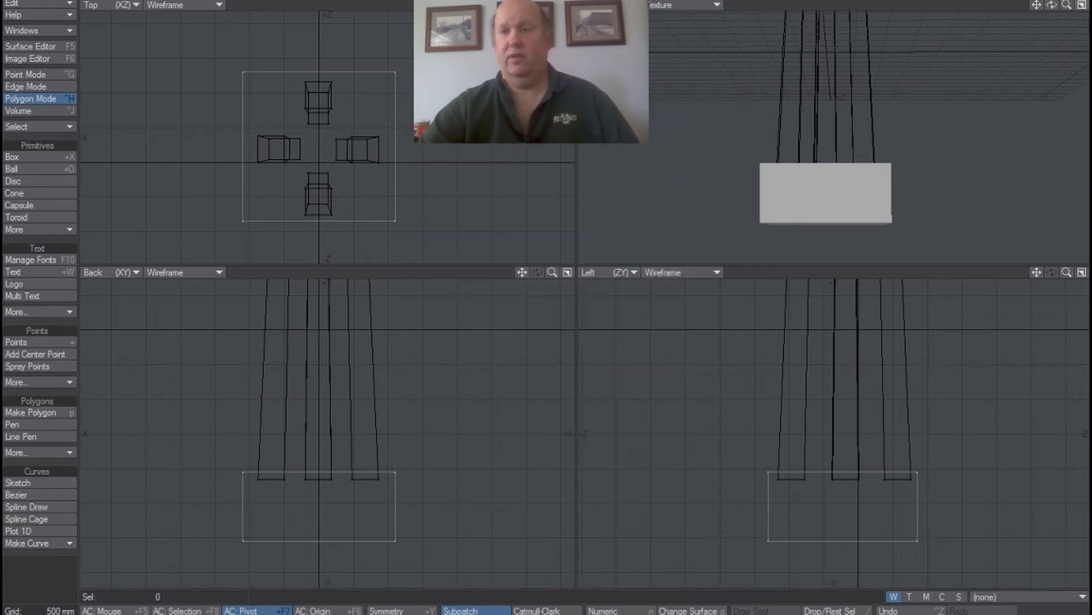
Switch to an empty layer and show both the column layer and the base box layer as its background.
drag(1055, 5, 1052, 32)
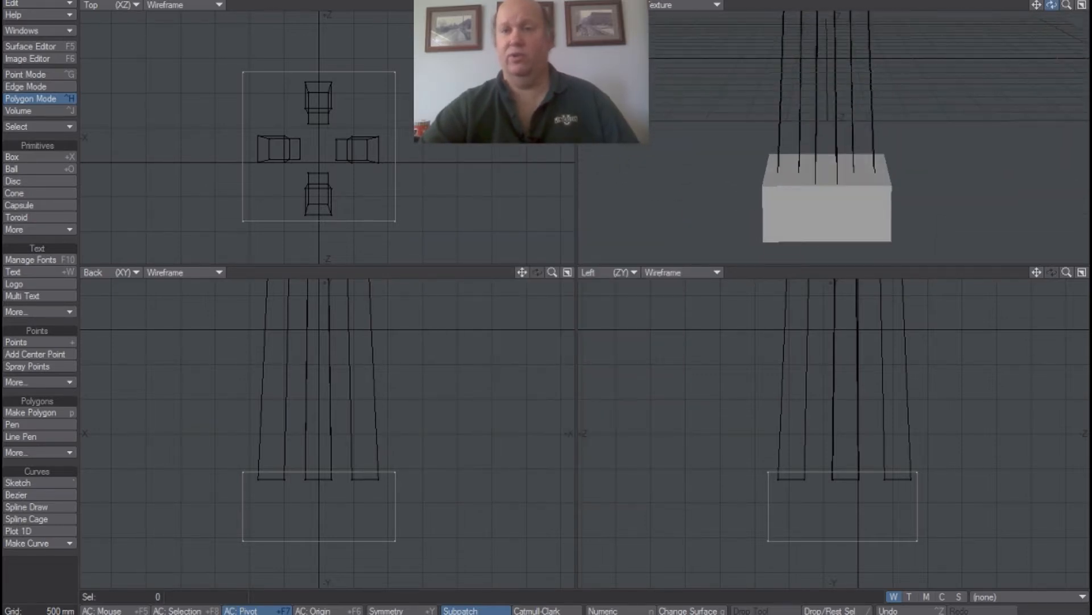
click(1006, 0)
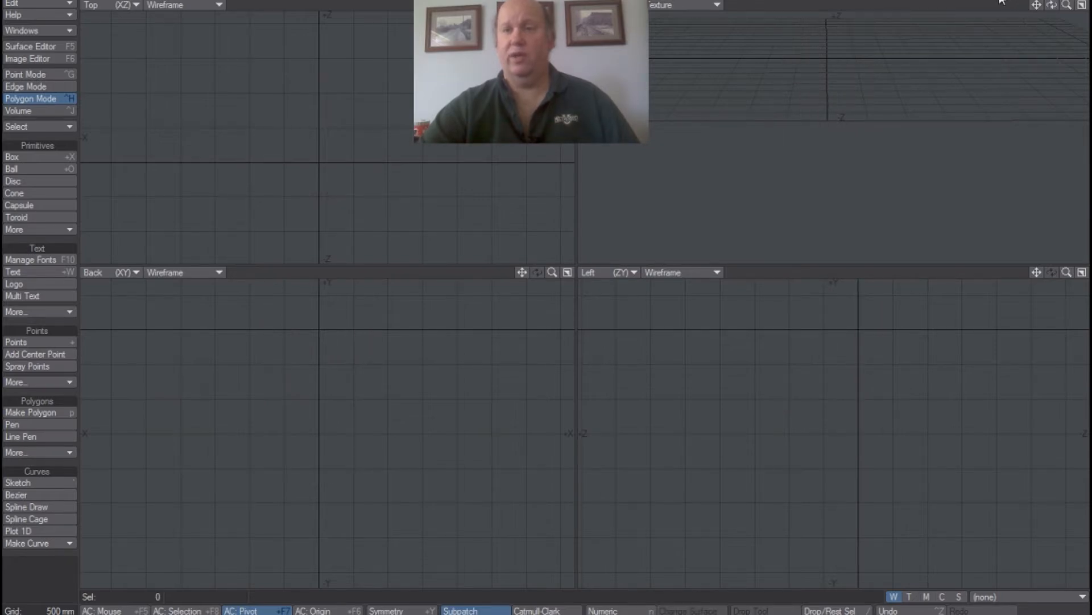
click(890, 31)
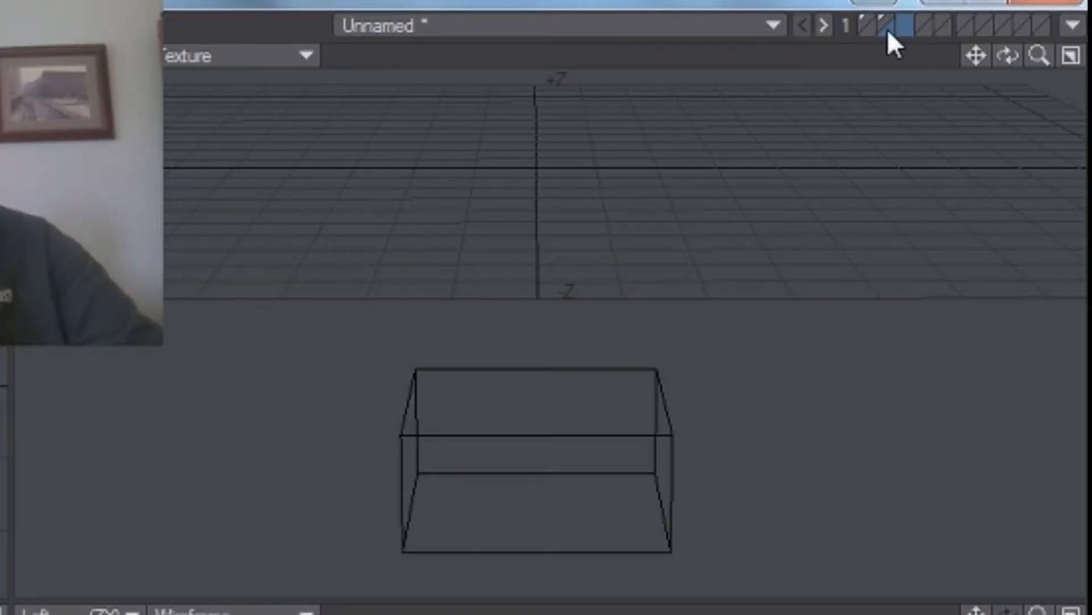
click(870, 31)
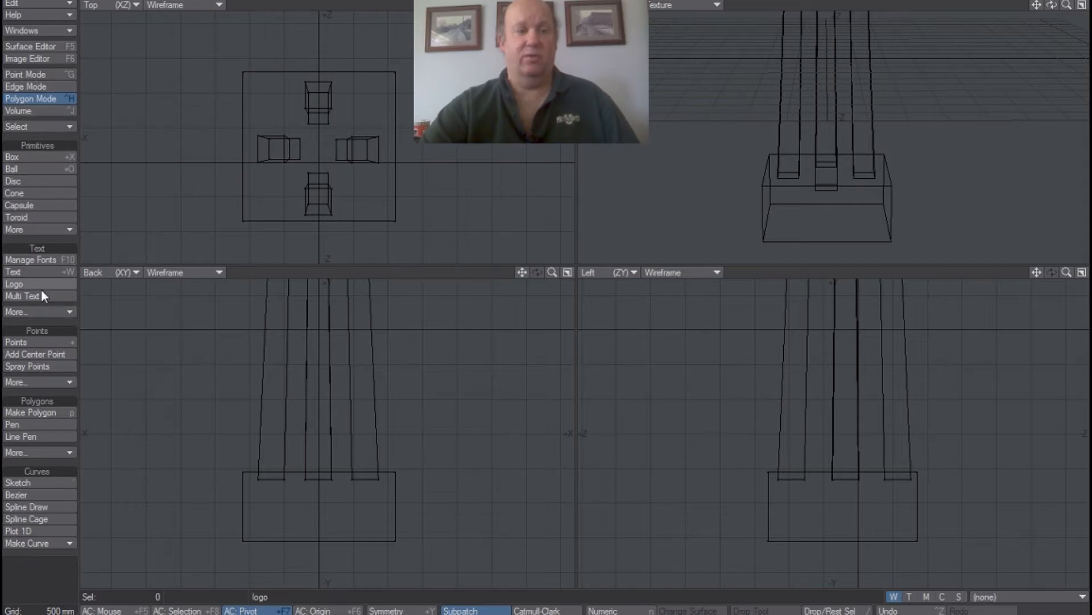
Create the 3D logo text "Methodist University" in Minion Pro 700 with a 500 mm extrusion depth.
click(38, 286)
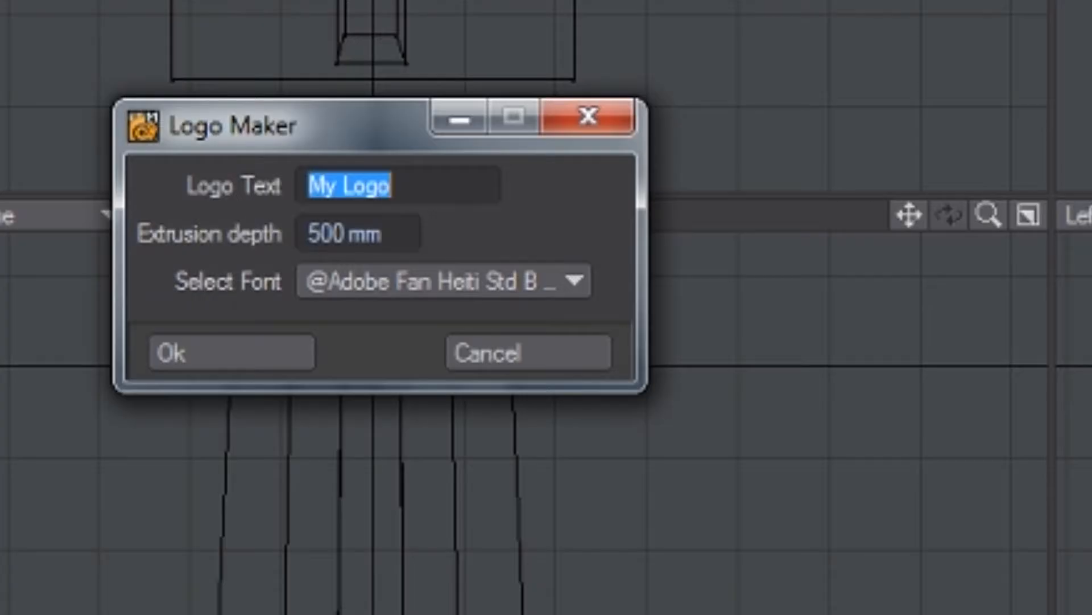
text(Metho)
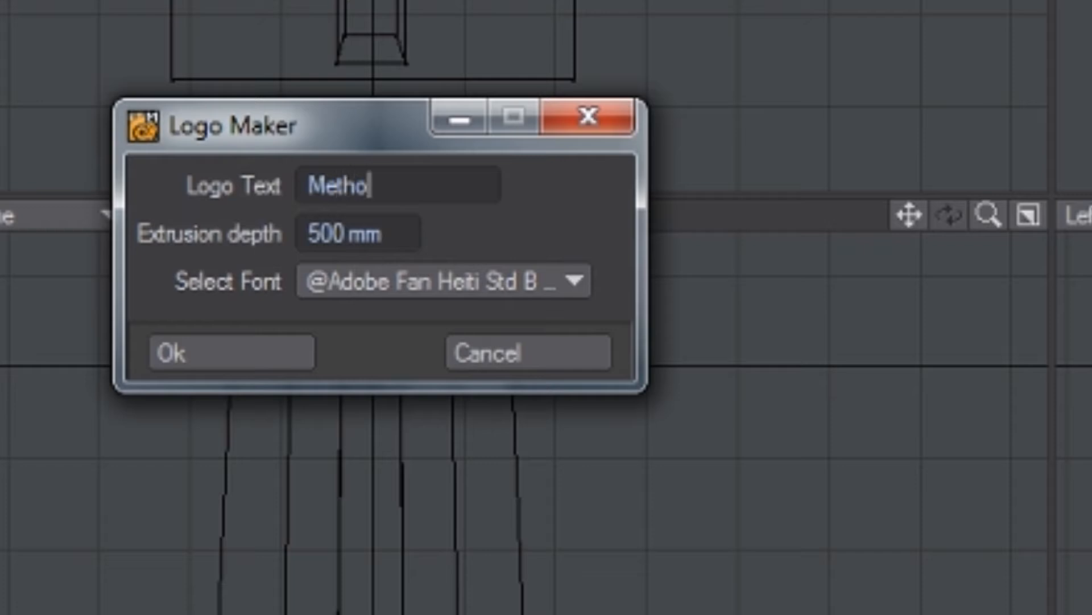
text(dist Univ)
text(ersity)
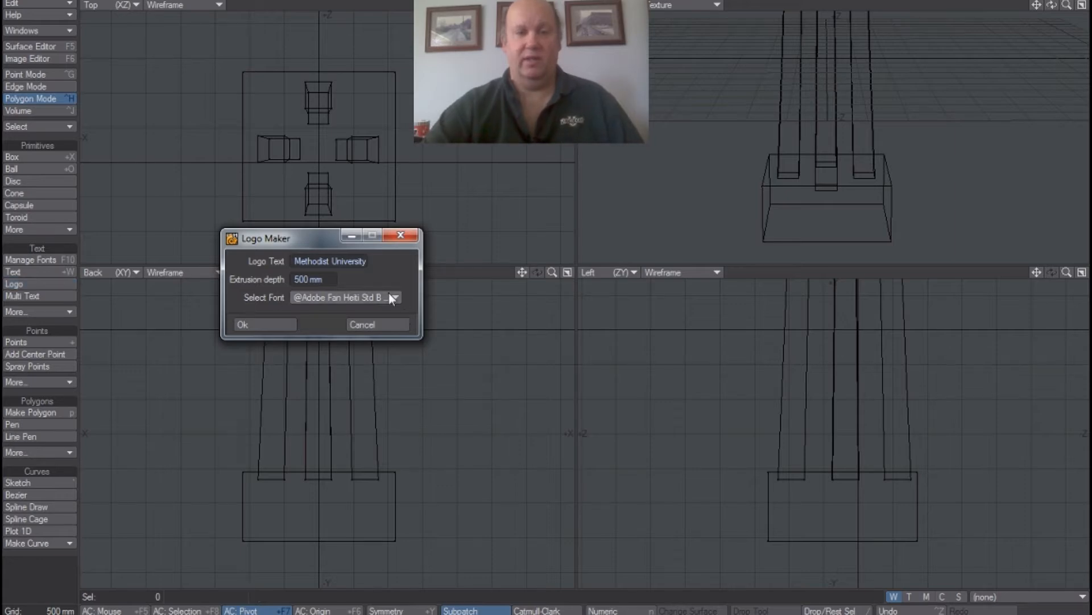
click(395, 296)
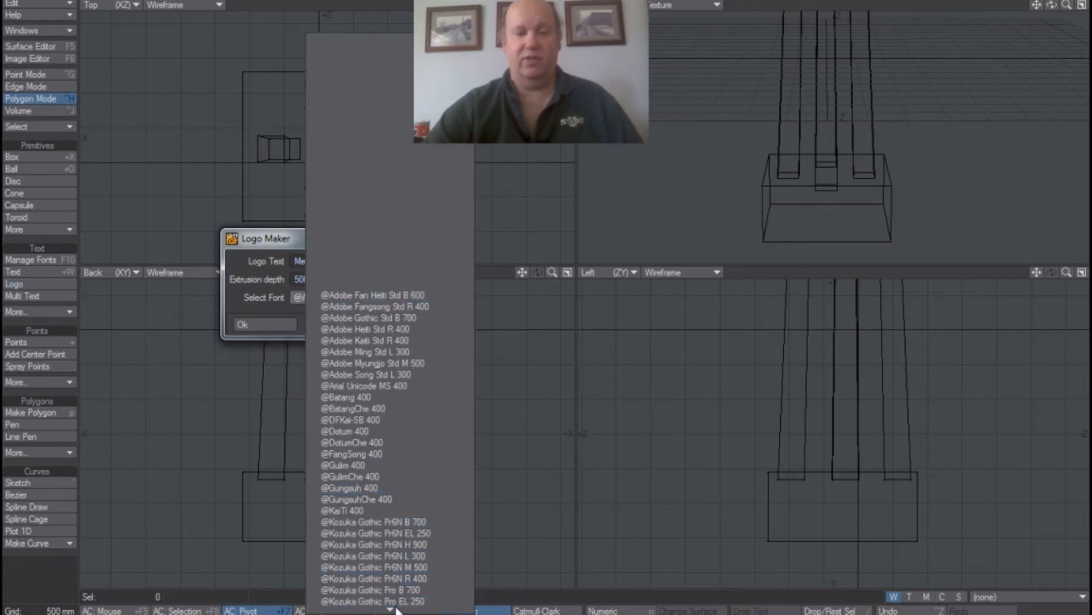
mouse_move(397, 609)
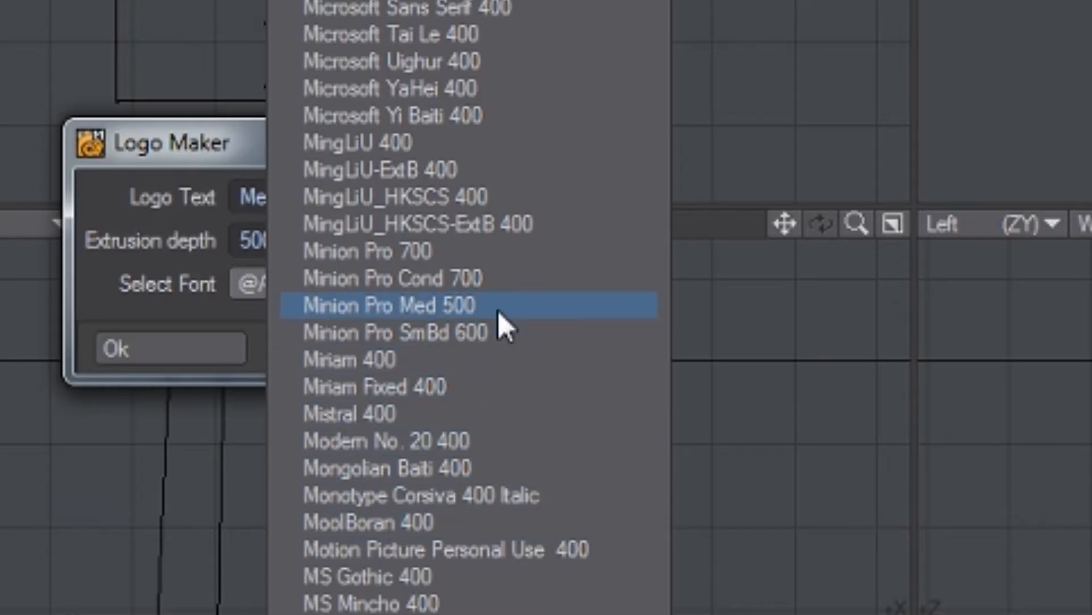
click(503, 258)
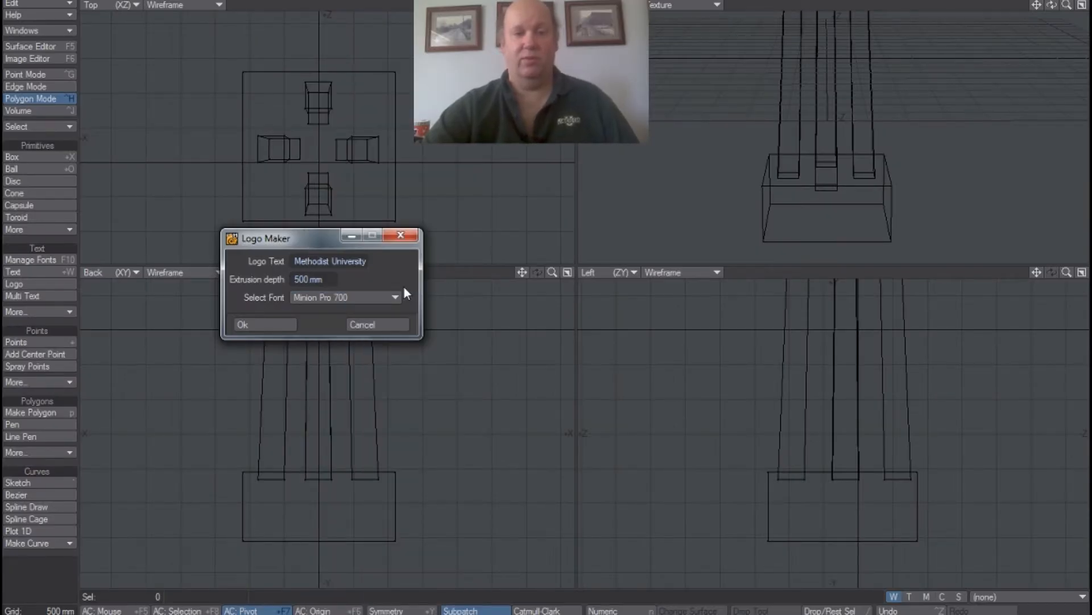
click(274, 326)
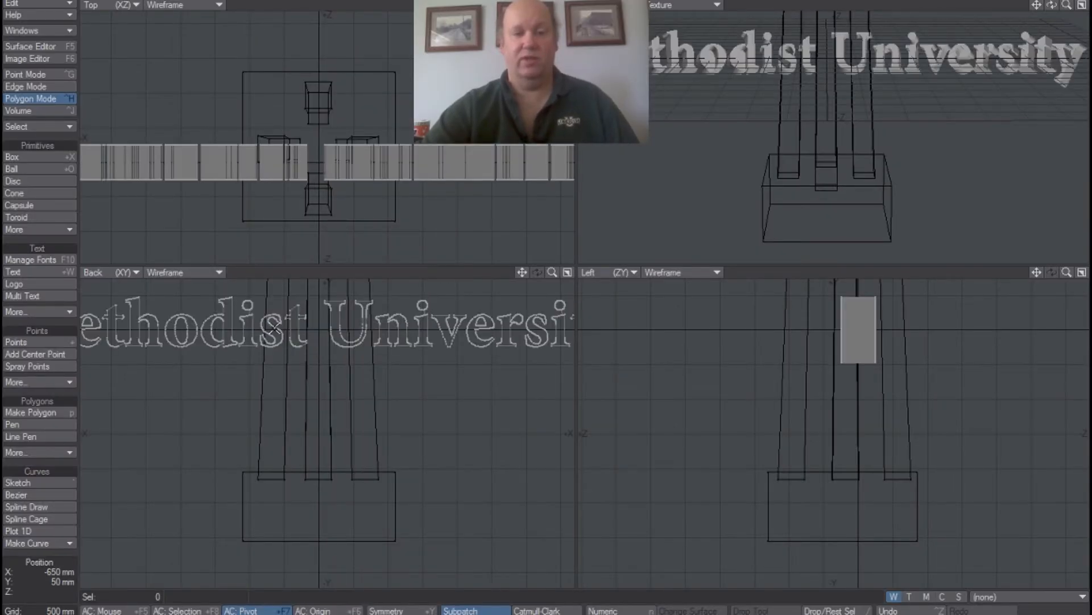
Scale the logo text down uniformly to less than half its size with the Size tool.
drag(548, 274, 544, 268)
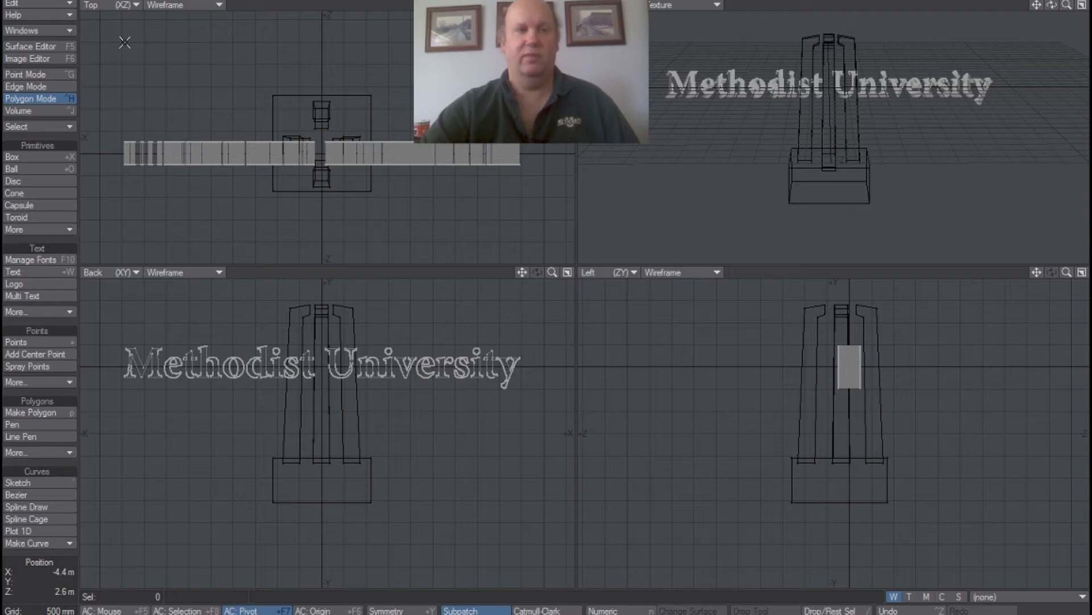
click(136, 2)
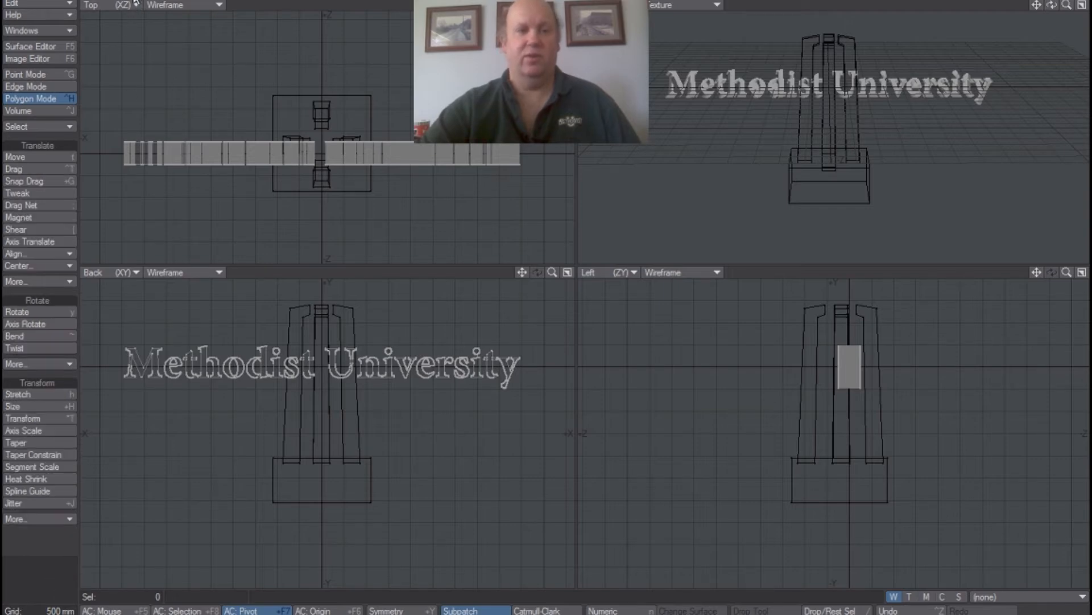
click(42, 405)
drag(389, 379, 289, 379)
Move the text down to the base box's height and about 900 mm in -Z so it straddles the front face.
click(43, 158)
drag(281, 370, 321, 477)
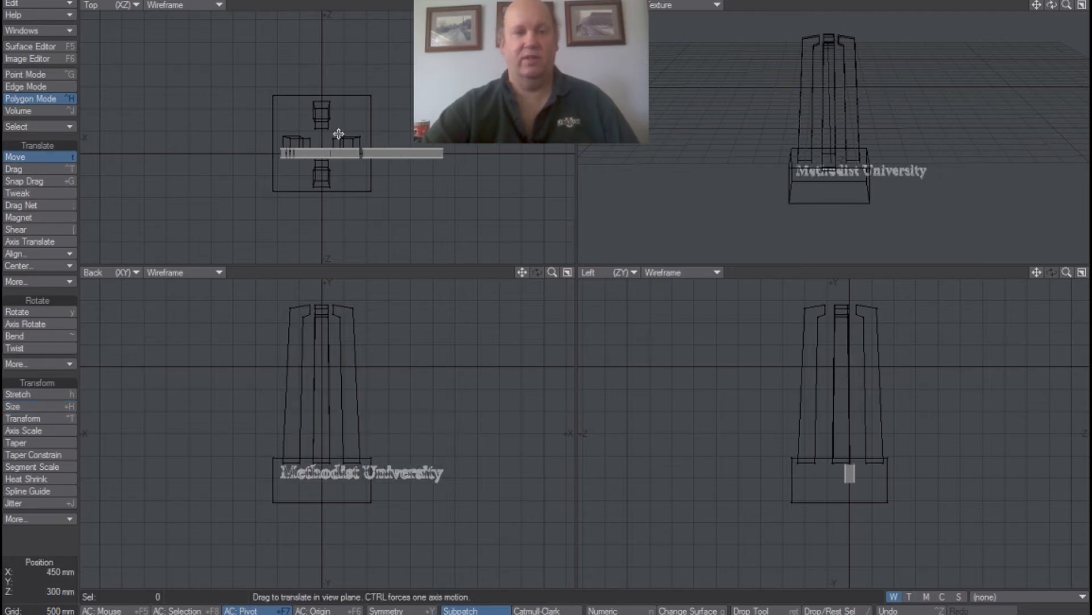
drag(340, 154, 338, 197)
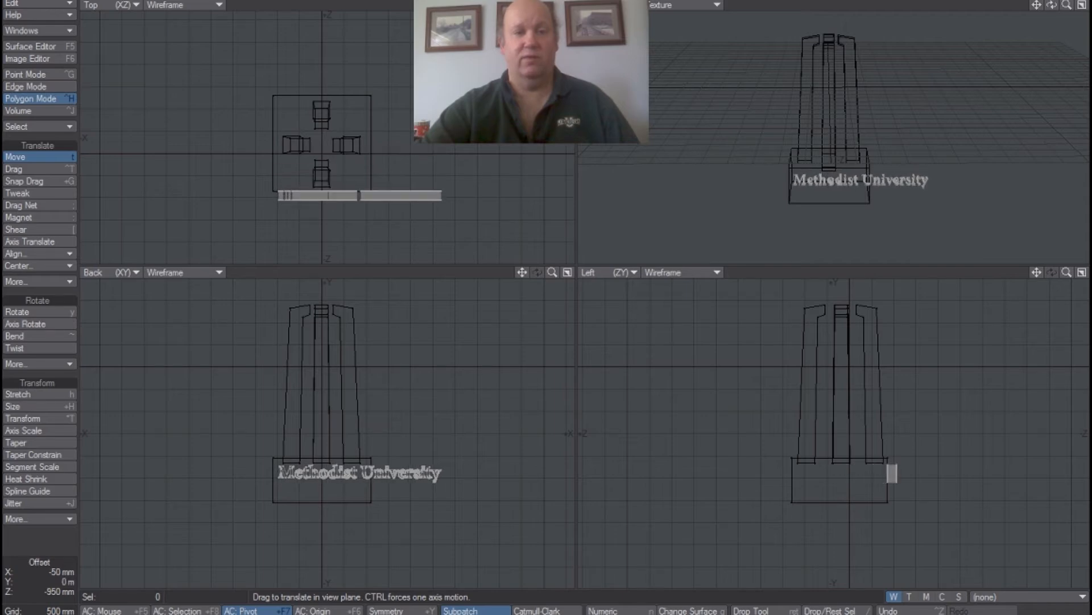
drag(338, 196, 337, 195)
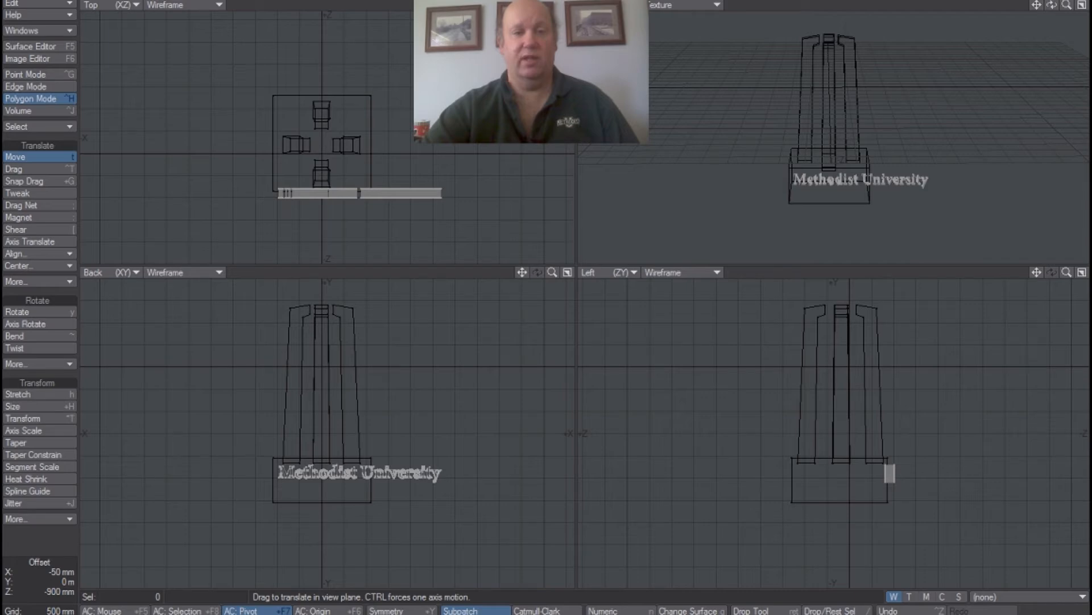
click(36, 154)
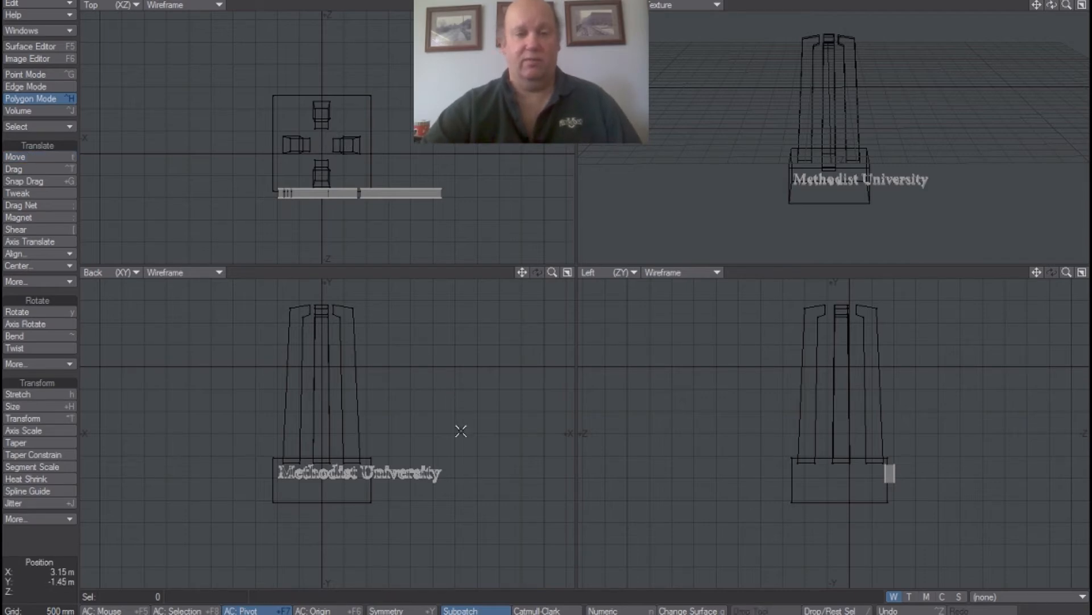
Select all polygons of the word "University" and move them directly beneath "Methodist" on the base's front face.
mouse_move(552, 272)
mouse_down()
mouse_move(561, 268)
mouse_move(522, 270)
mouse_move(483, 204)
mouse_up()
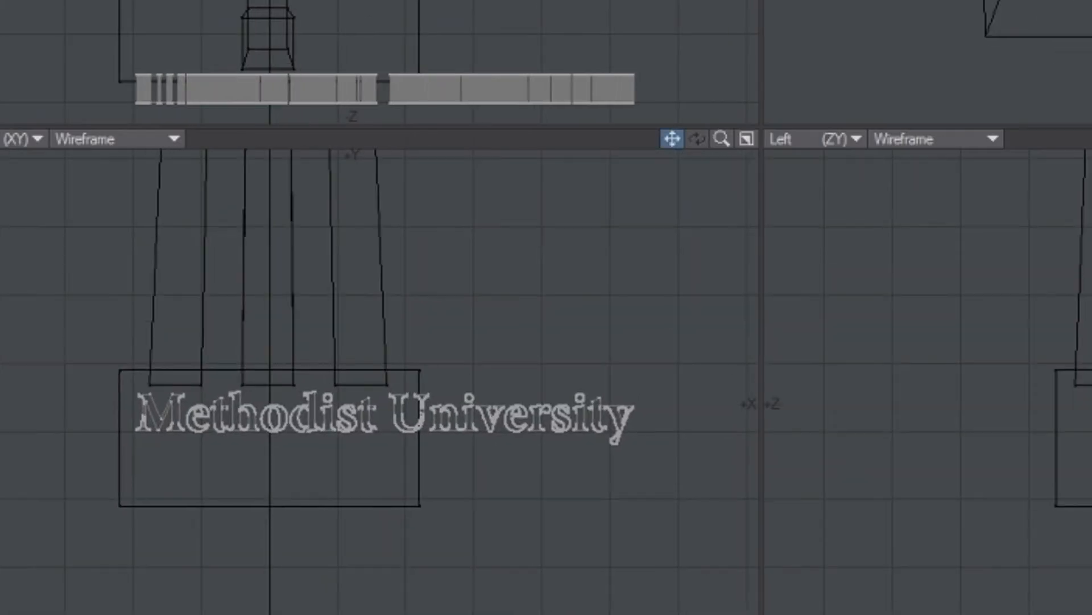
right_drag(436, 387, 364, 390)
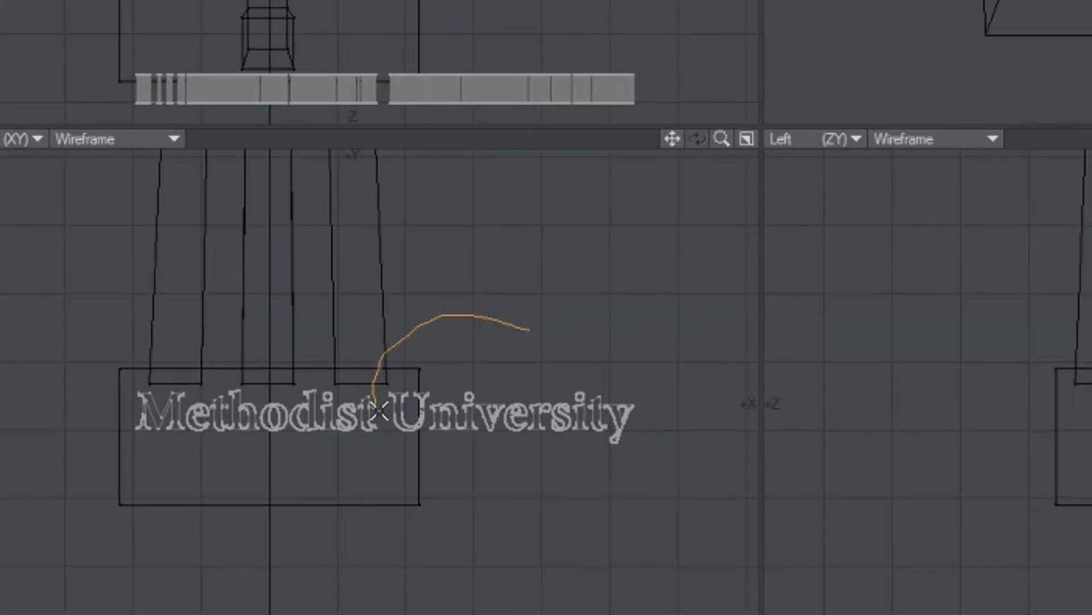
mouse_move(410, 458)
right_down()
mouse_move(561, 495)
mouse_move(558, 266)
mouse_move(487, 333)
right_up()
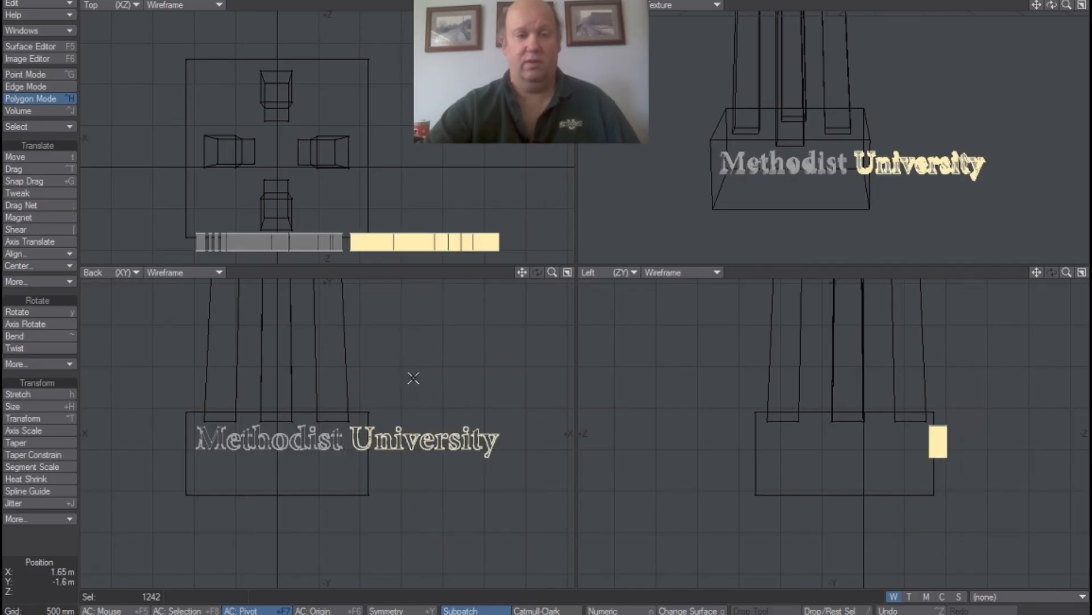
click(36, 152)
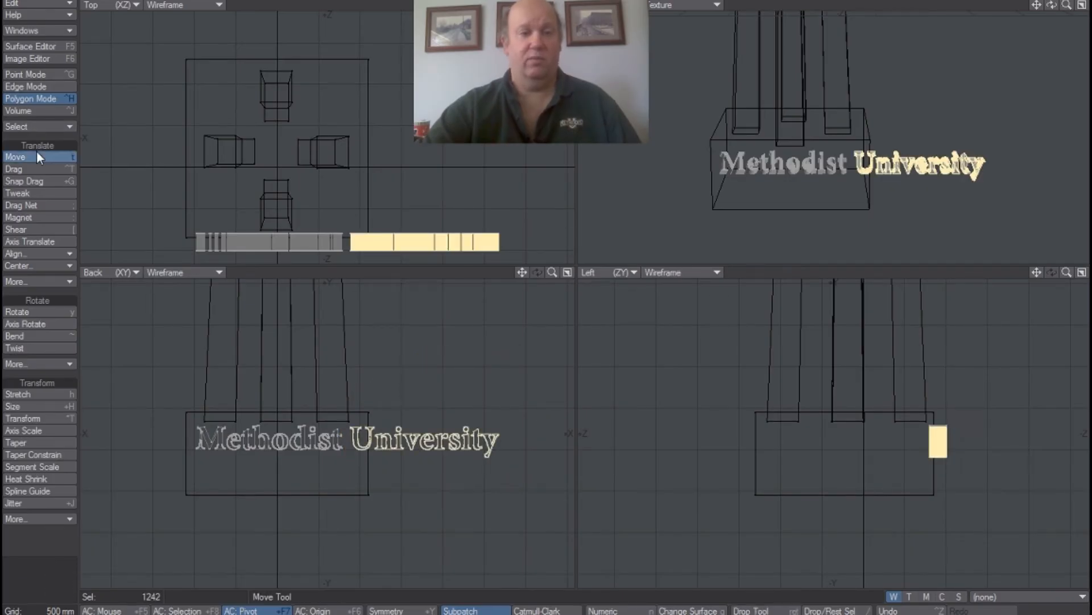
drag(399, 441, 247, 475)
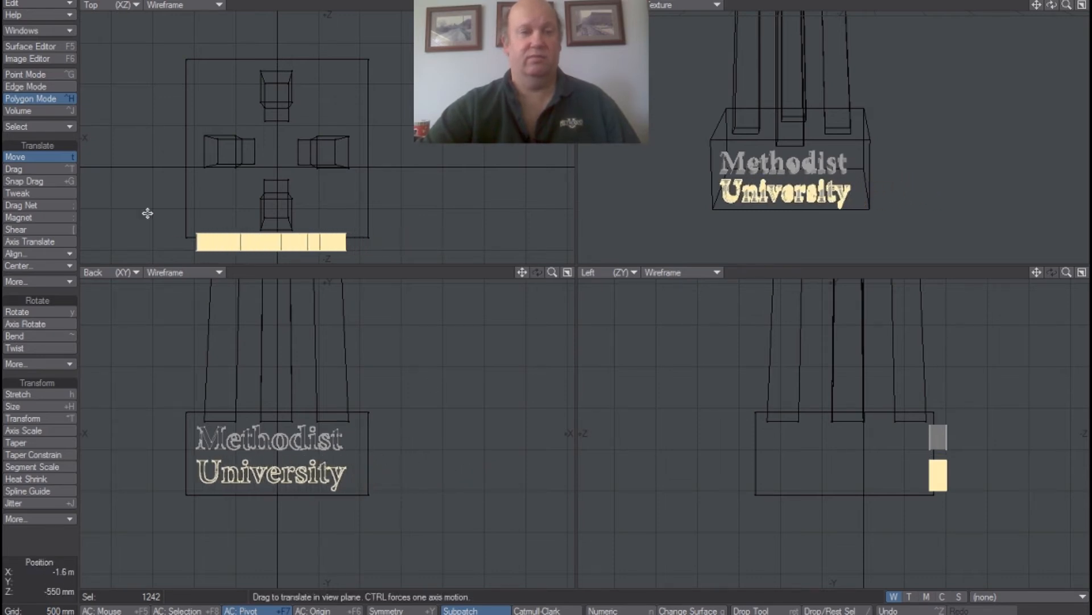
Deselect "University" and shift both lines of text slightly in +X to centre them on the base.
click(56, 160)
mouse_move(382, 433)
right_down()
mouse_move(327, 402)
mouse_move(239, 560)
mouse_move(362, 391)
right_up()
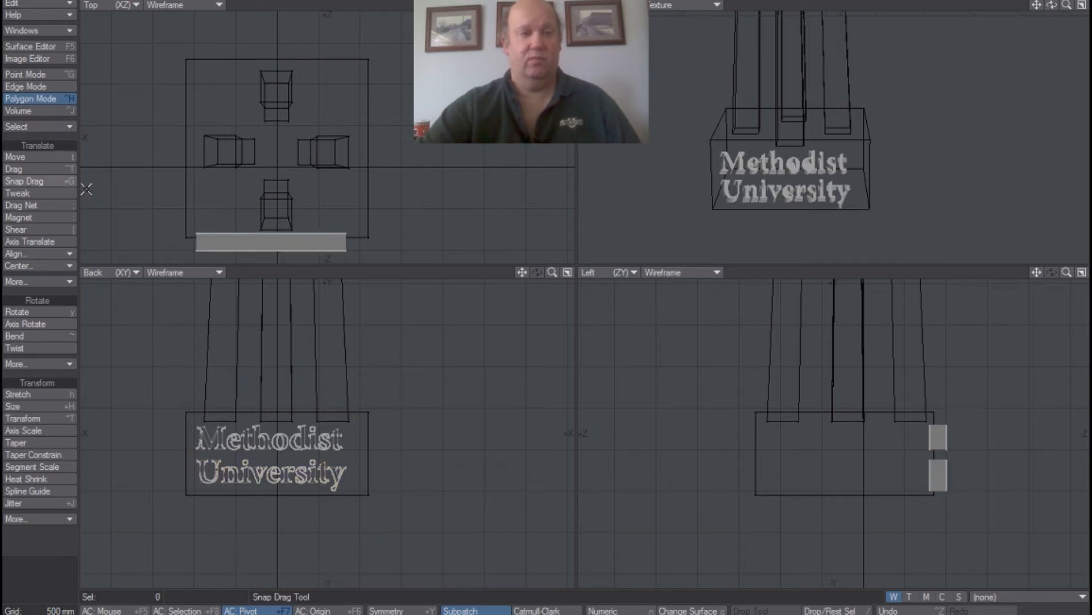
click(49, 159)
drag(270, 435, 278, 436)
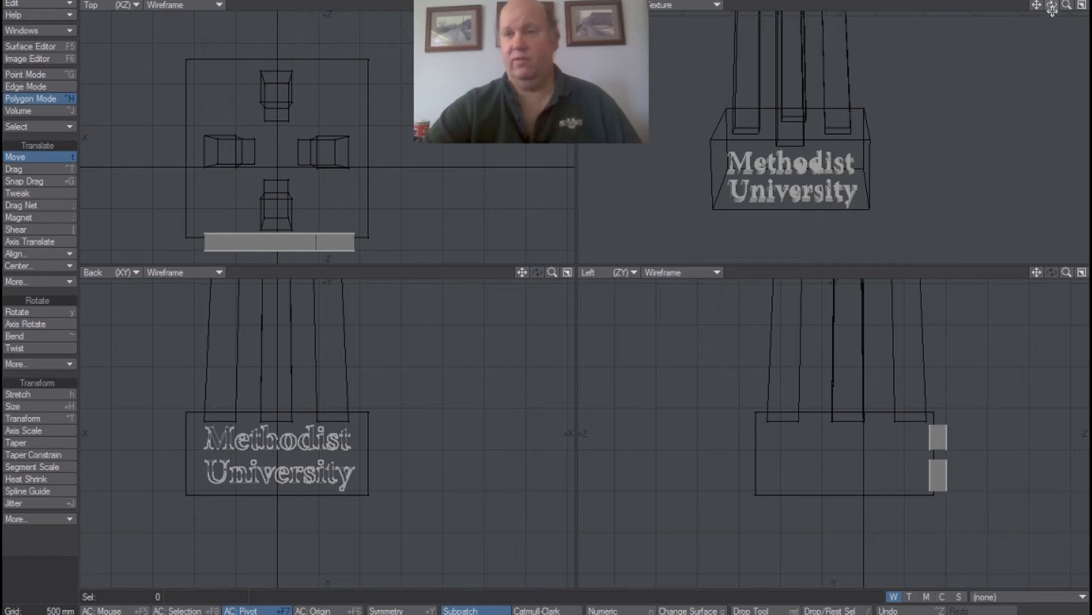
Bring the column, base and text layers into the foreground together and frame the complete tower in all viewports.
mouse_move(1052, 4)
mouse_down()
mouse_move(1079, 7)
mouse_move(1055, 15)
mouse_up()
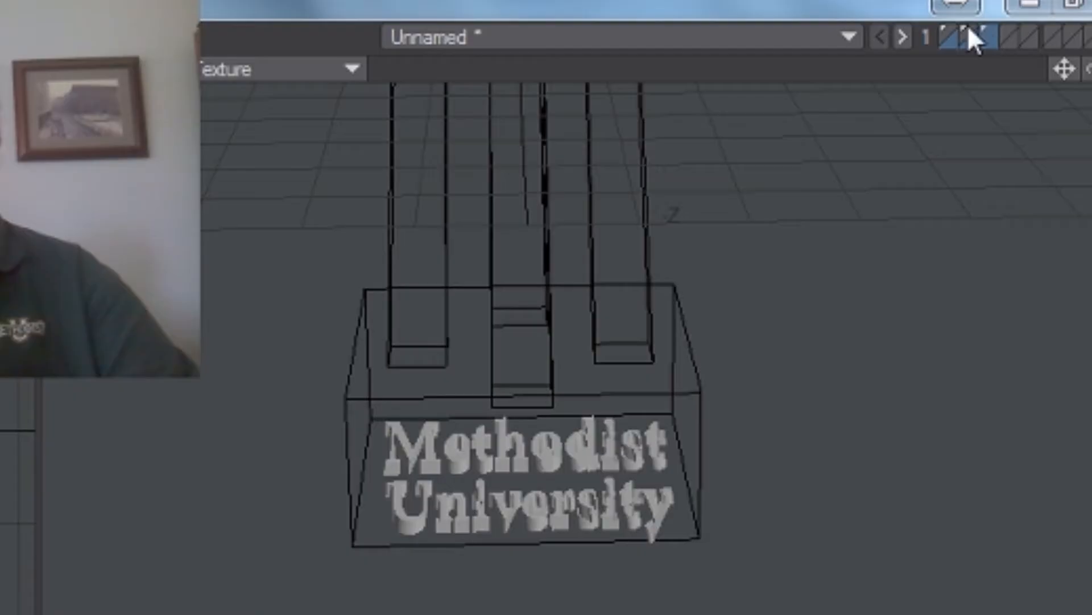
shift+click(965, 25)
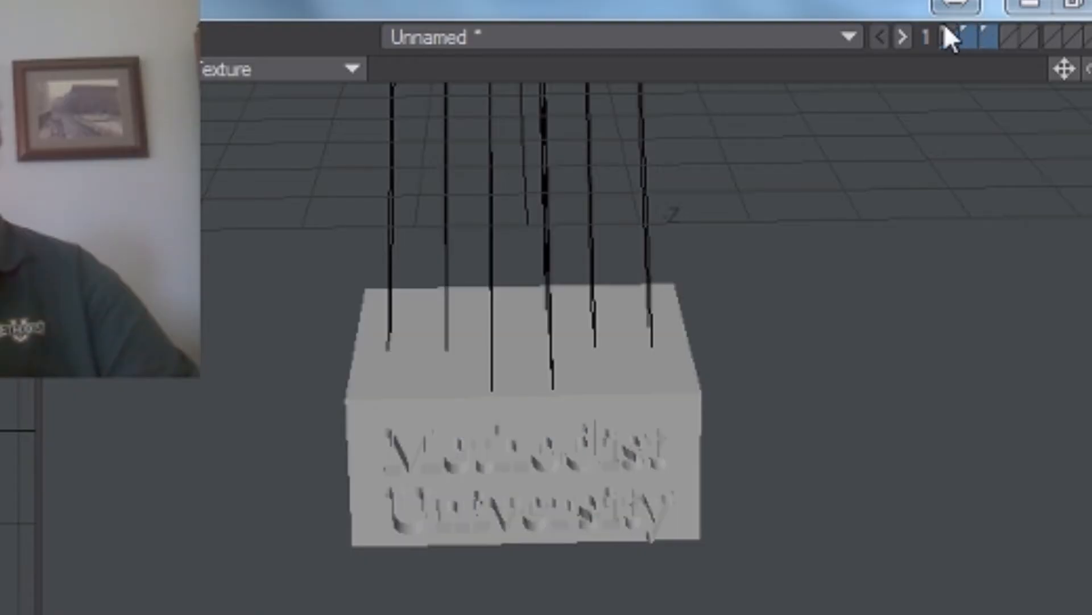
shift+click(947, 29)
drag(1087, 69, 1024, 7)
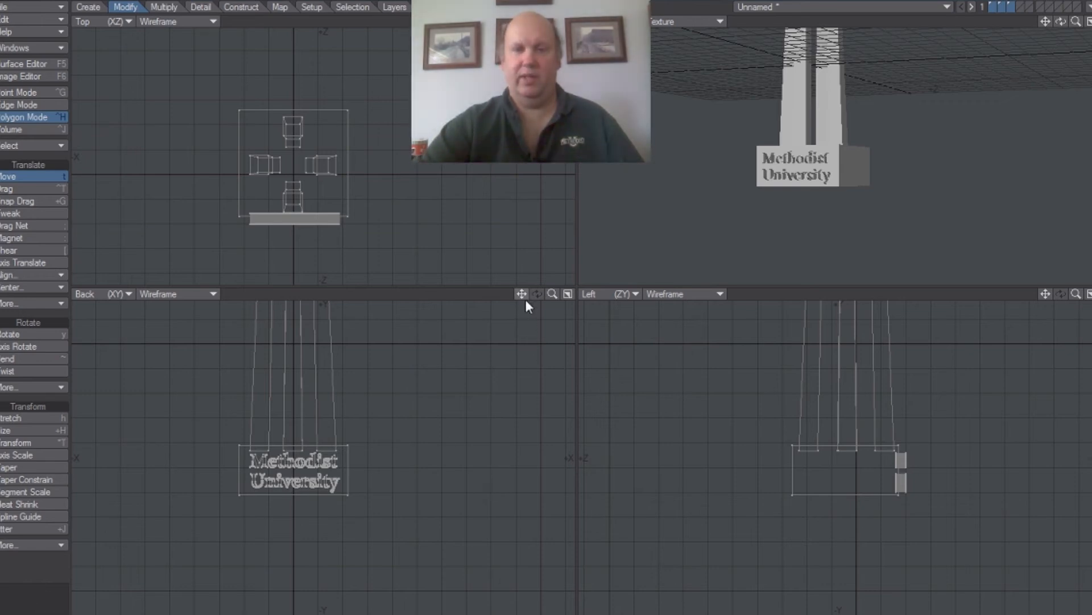
key(a)
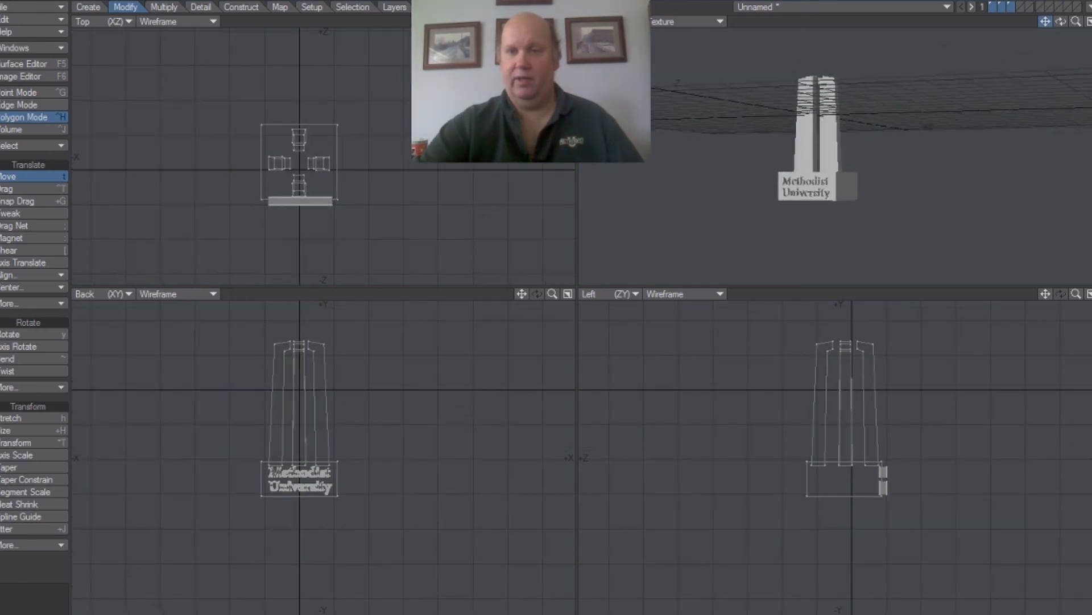
drag(1045, 22, 1043, 56)
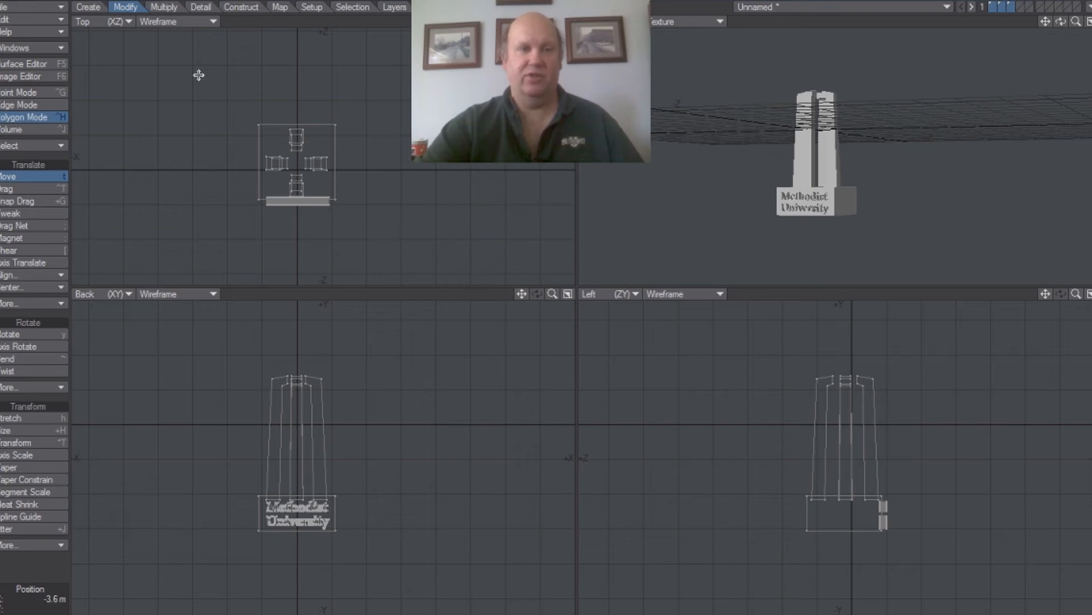
Save the tower object to the Desktop under the file name Tower_logo.
click(54, 10)
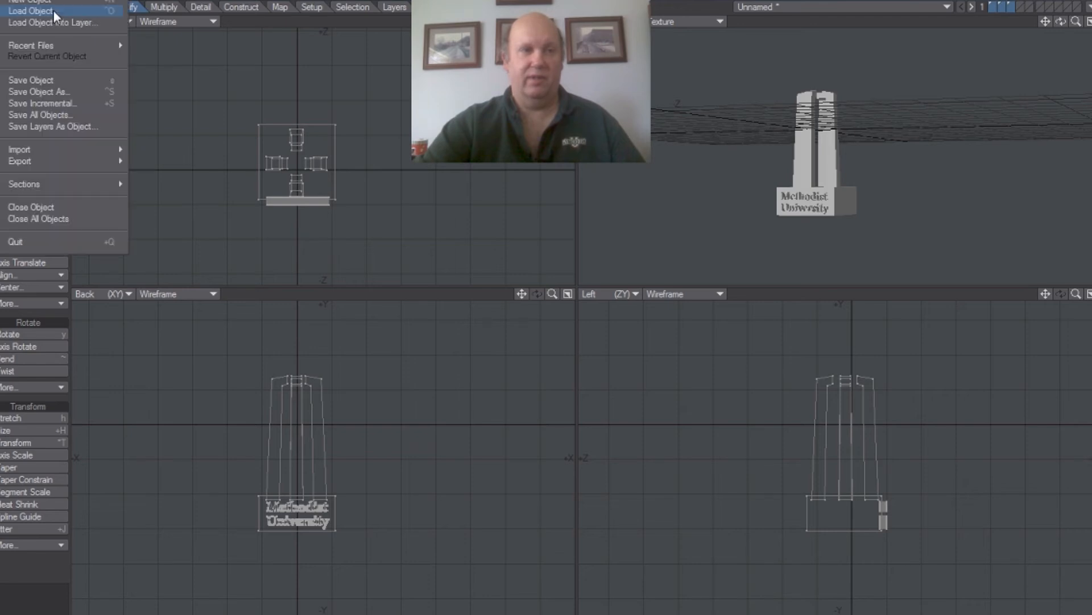
click(48, 79)
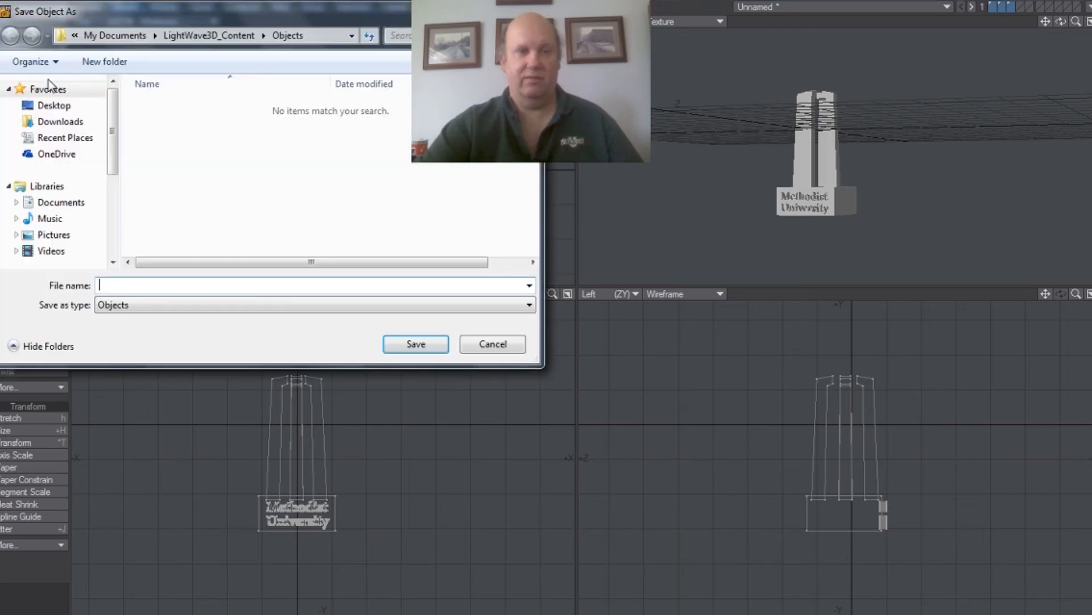
drag(111, 149, 102, 190)
click(84, 245)
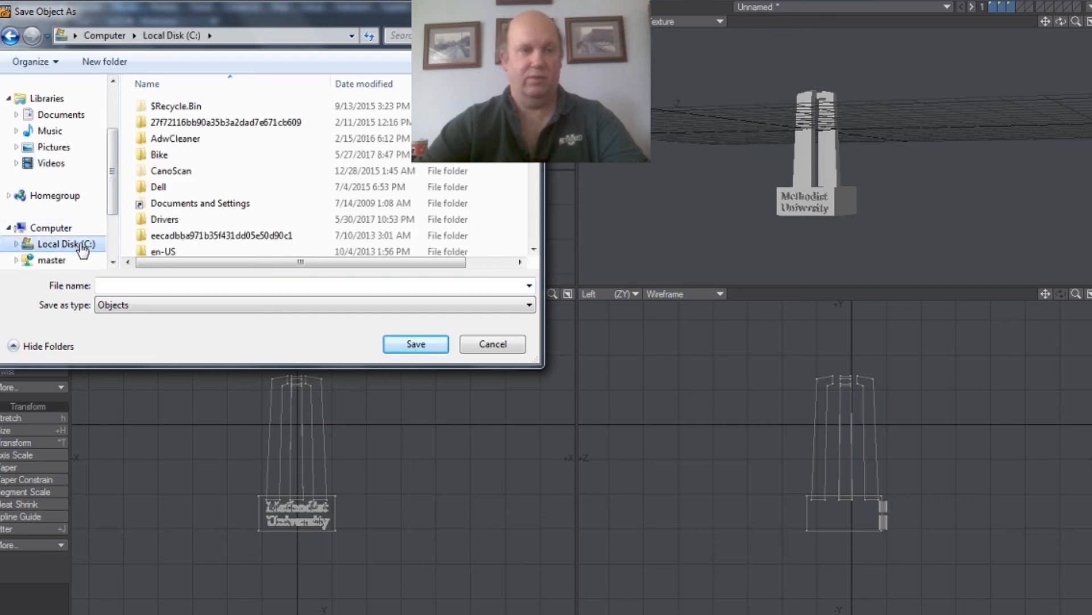
drag(113, 170, 124, 98)
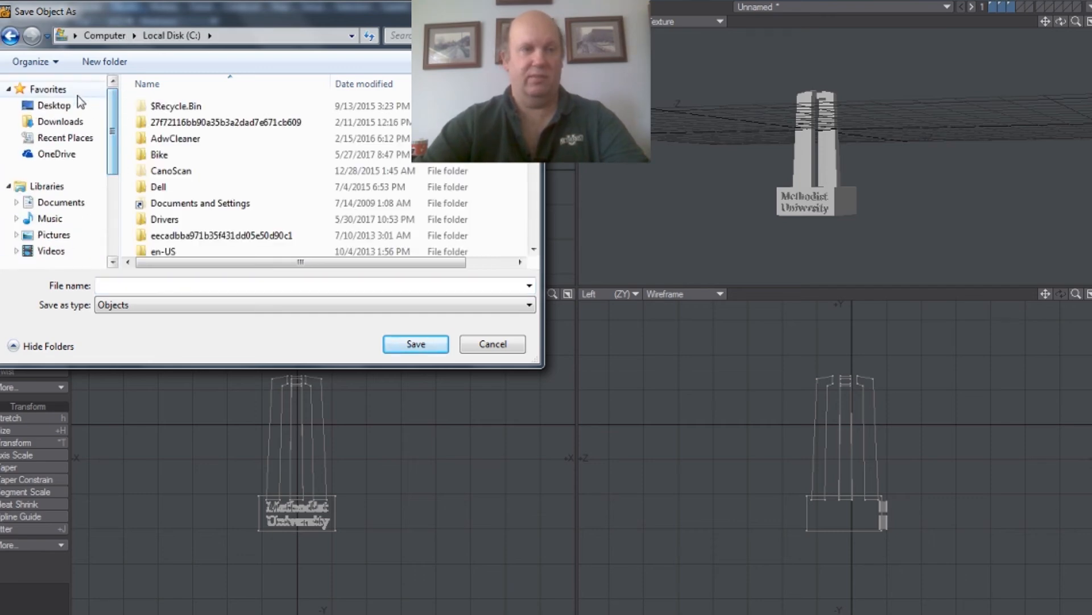
click(54, 106)
click(200, 285)
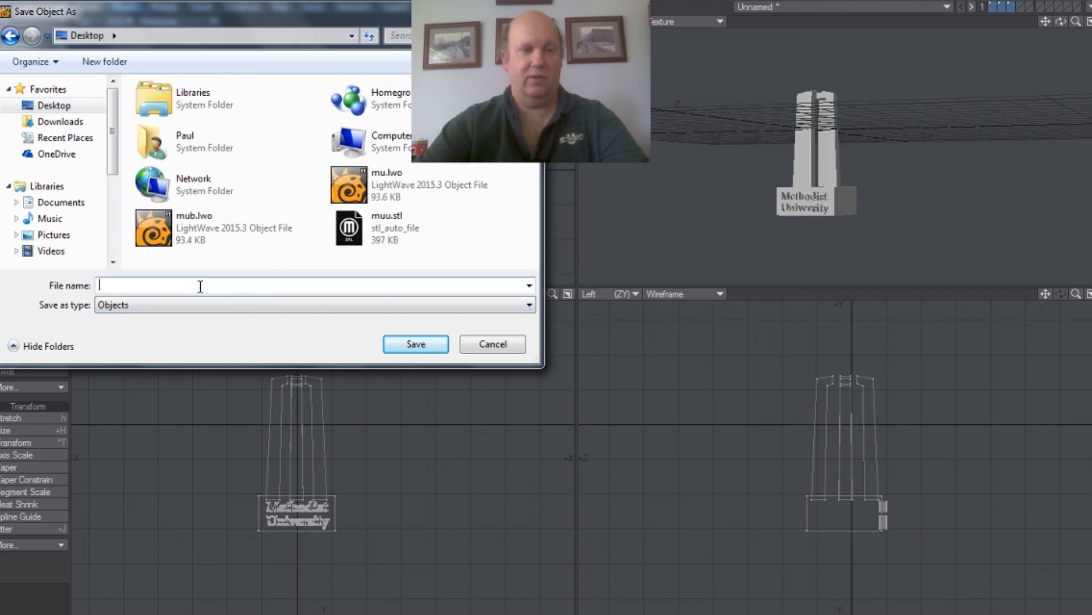
text(T)
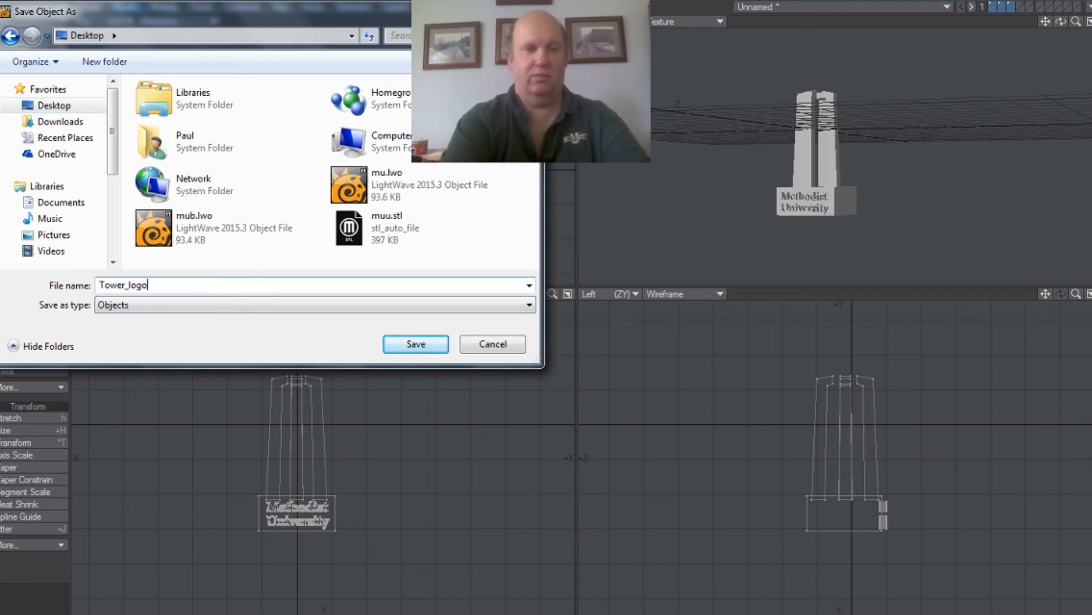
text(ower_logo)
key(Return)
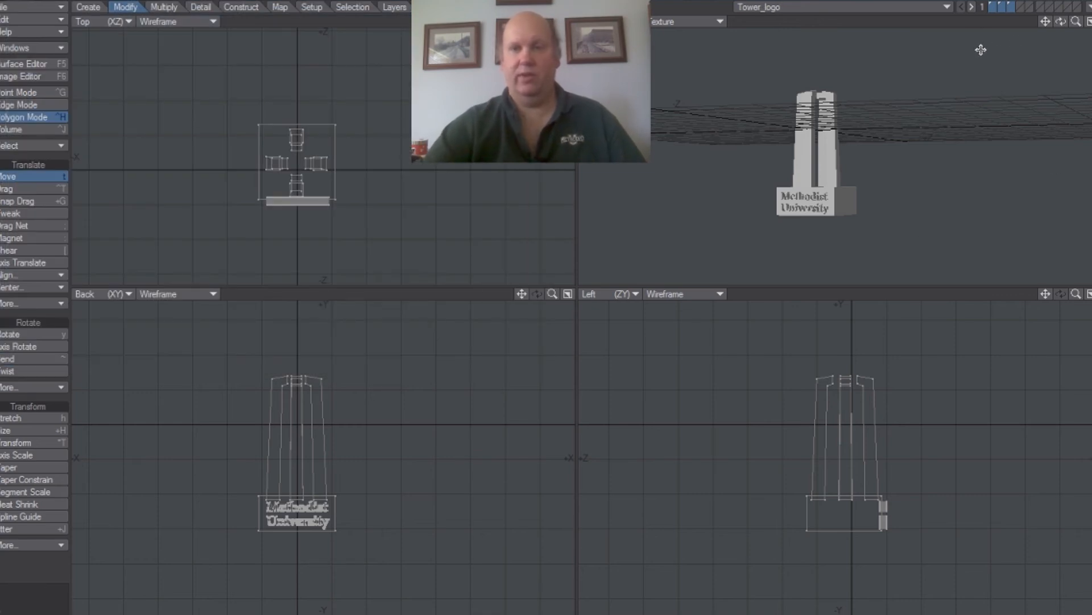
Save the foreground layers together as a separate single-layer object named Tower_logob.lwo on the Desktop.
click(54, 10)
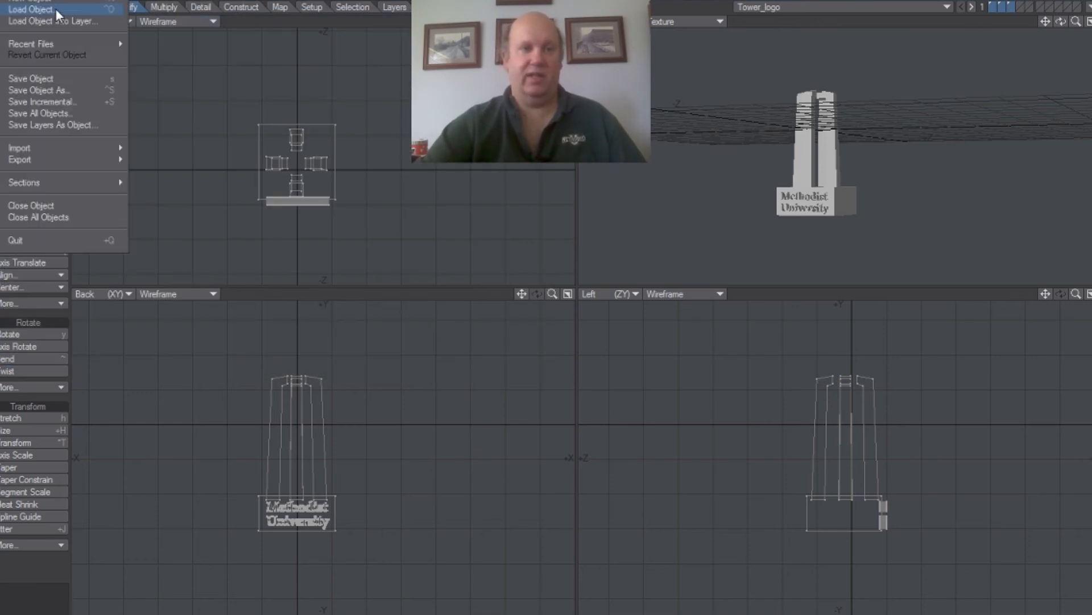
click(76, 124)
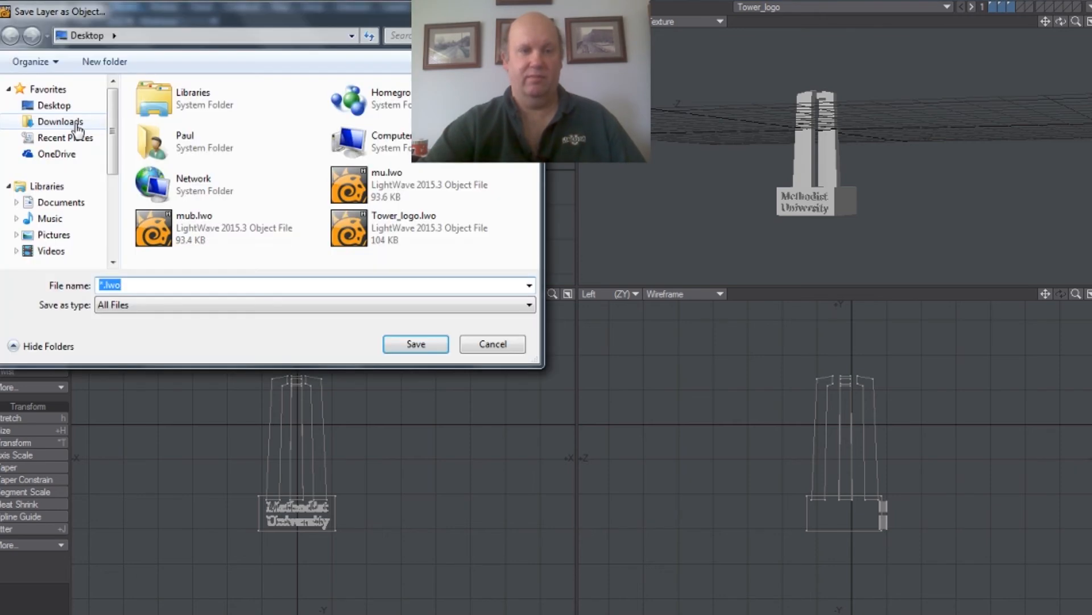
click(380, 234)
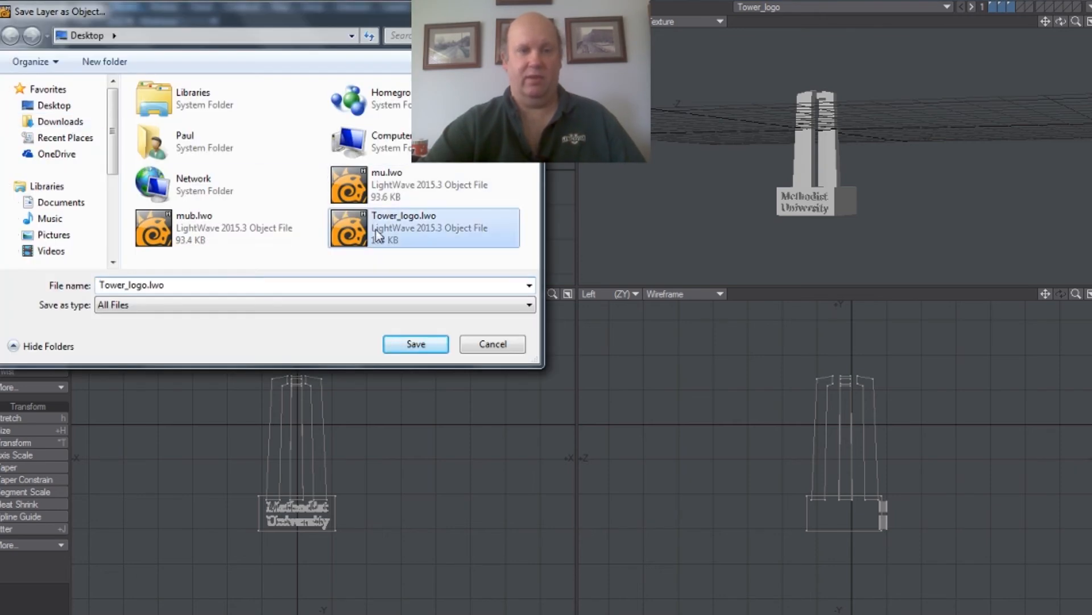
click(183, 287)
key(Right)
key(Left)
key(Left)
key(Left)
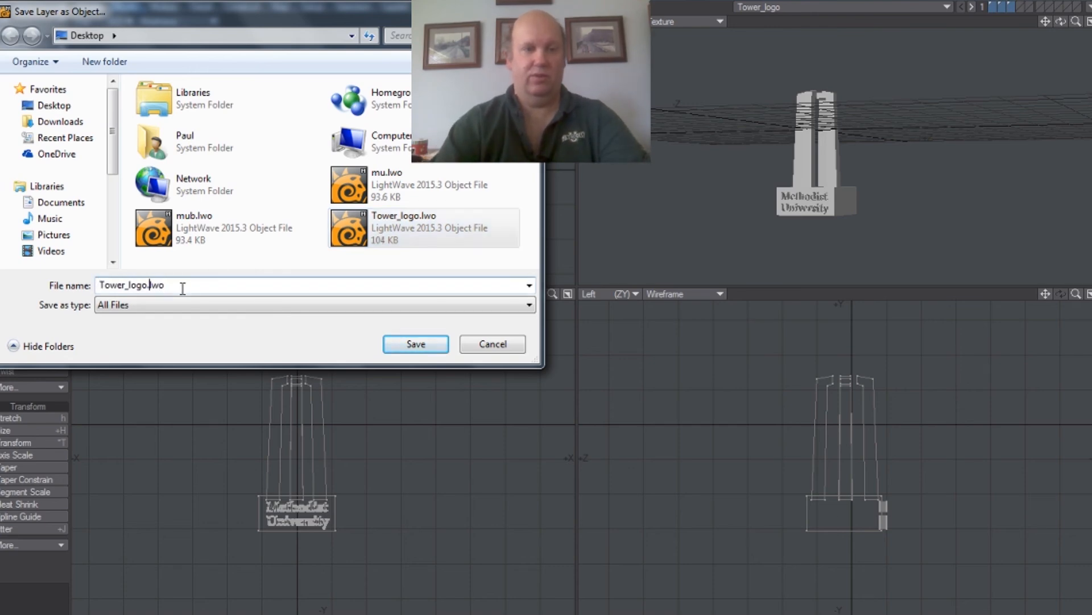
click(412, 344)
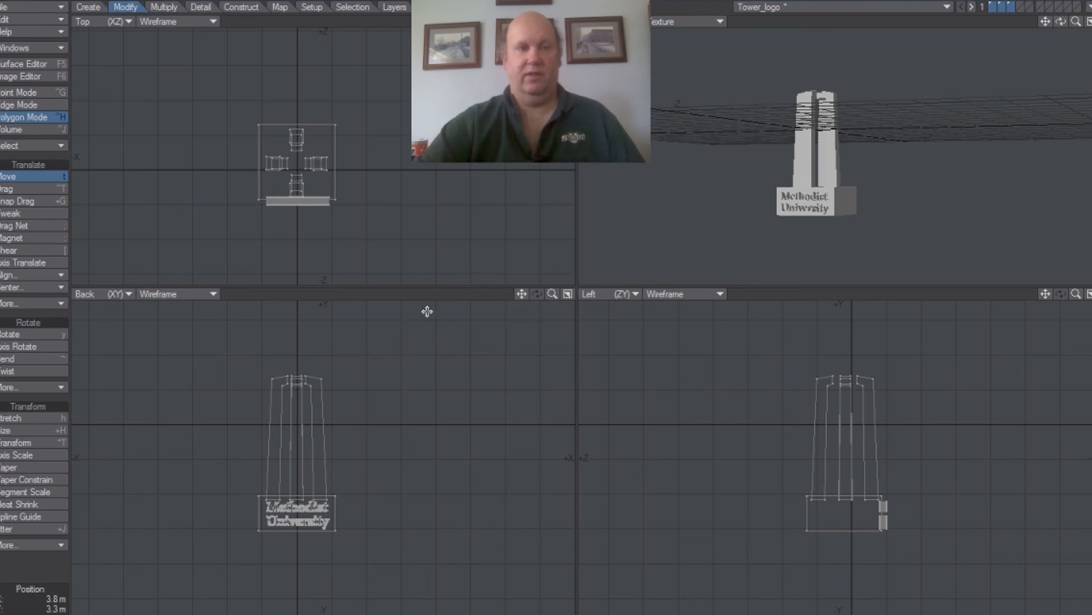
Load the combined object Tower_logob.lwo from the Desktop and look at it in the perspective view.
click(60, 9)
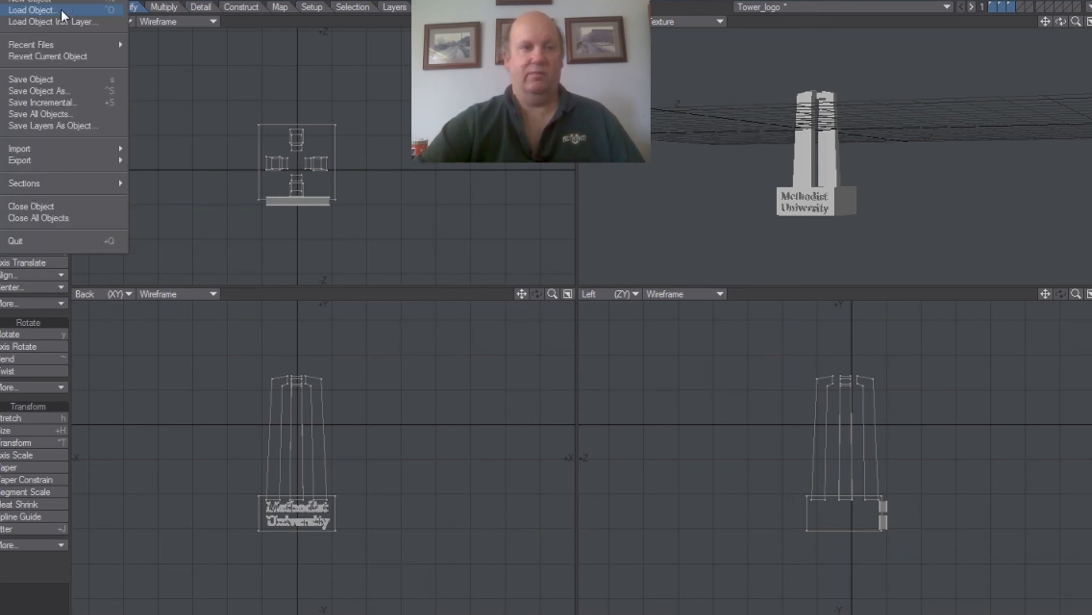
click(56, 11)
click(439, 276)
click(425, 344)
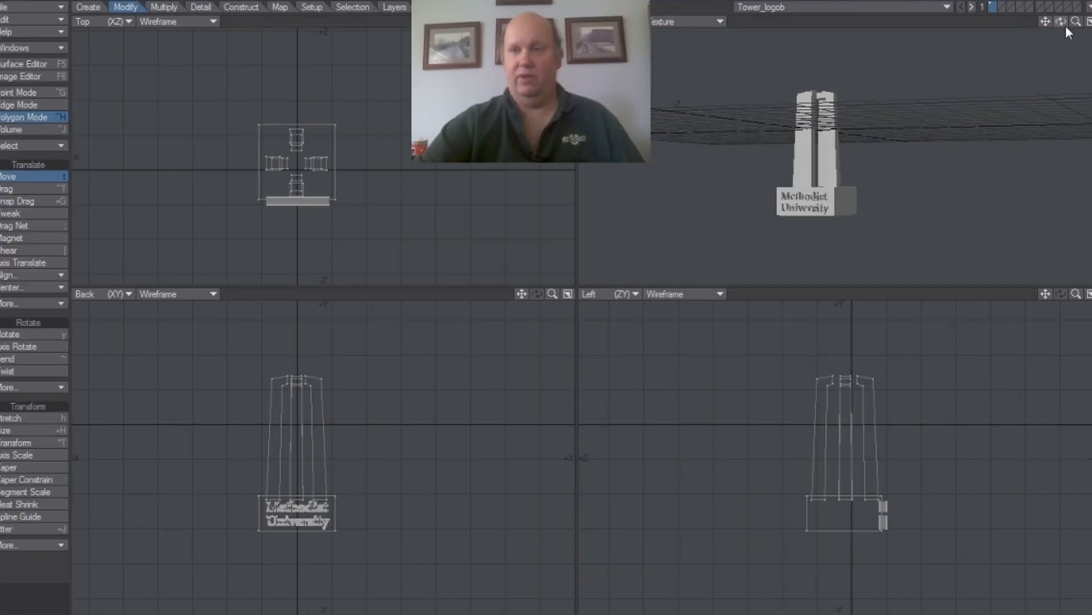
mouse_move(1063, 23)
mouse_down()
mouse_move(1043, 52)
mouse_move(1079, 24)
mouse_up()
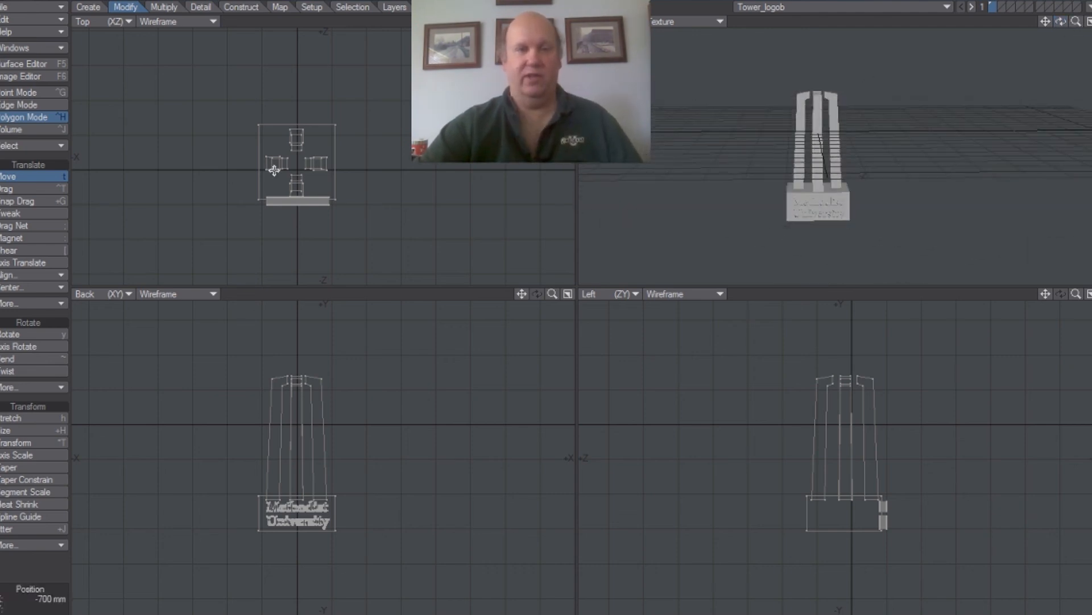
Export the combined tower as a binary STL file named Tower_logo_print on the Desktop, keeping the default export options.
click(54, 9)
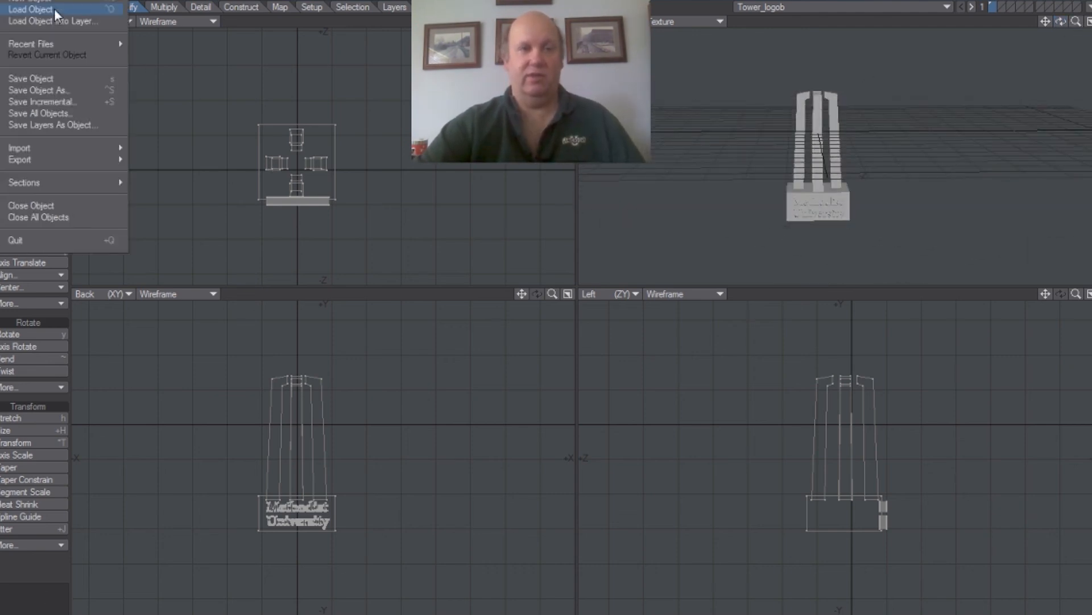
mouse_move(53, 159)
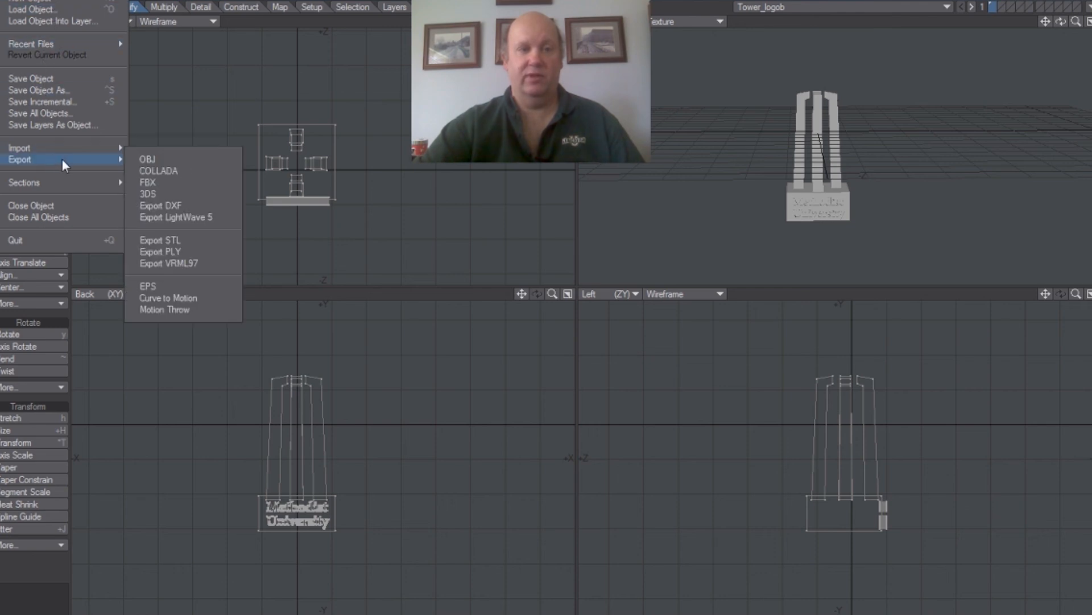
click(160, 240)
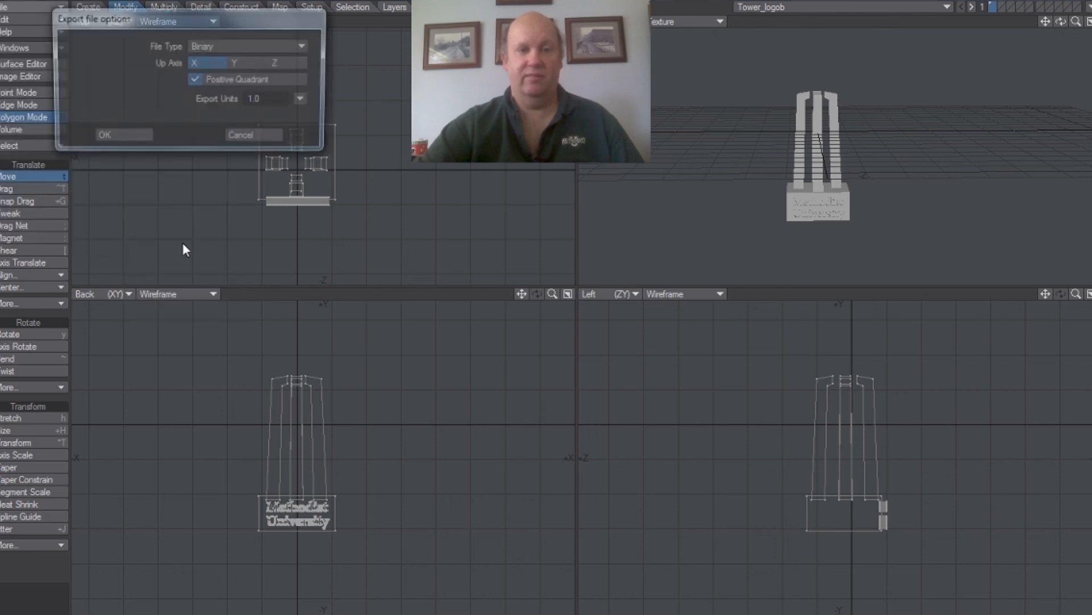
click(127, 140)
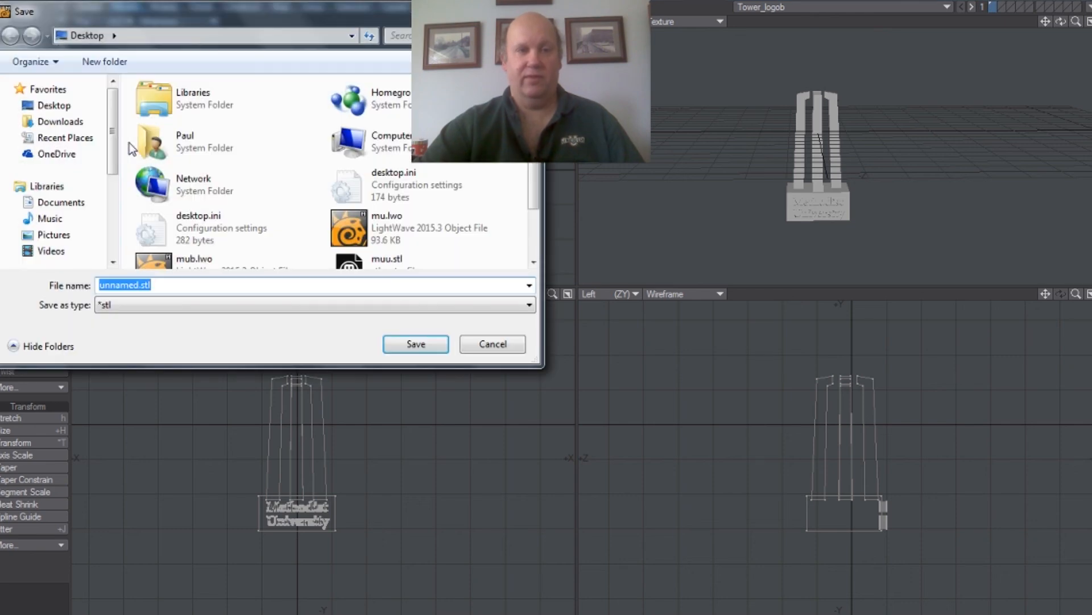
text(Tower_)
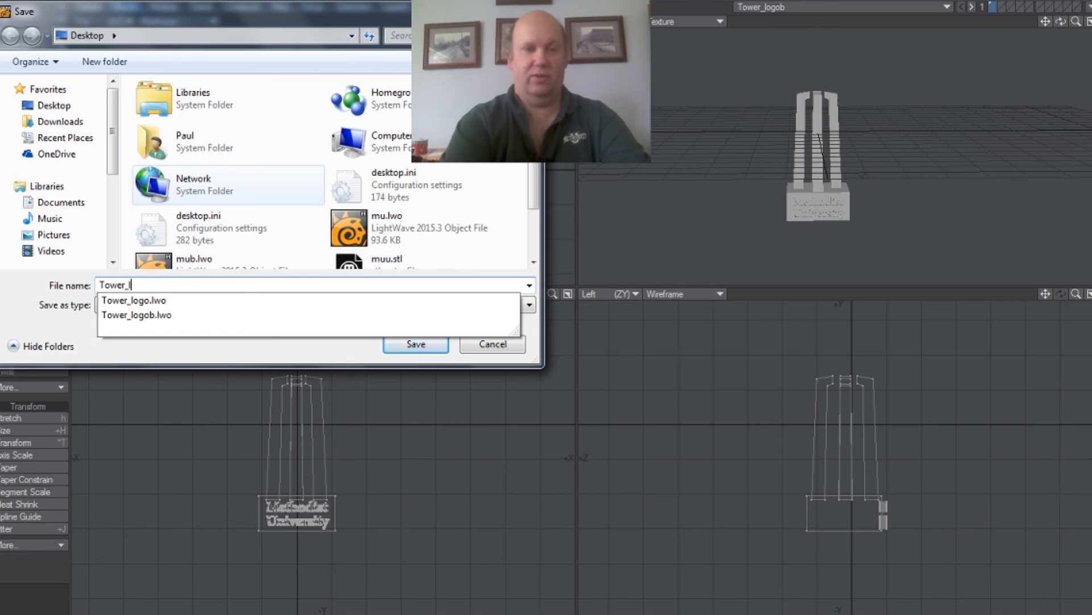
text(logo)
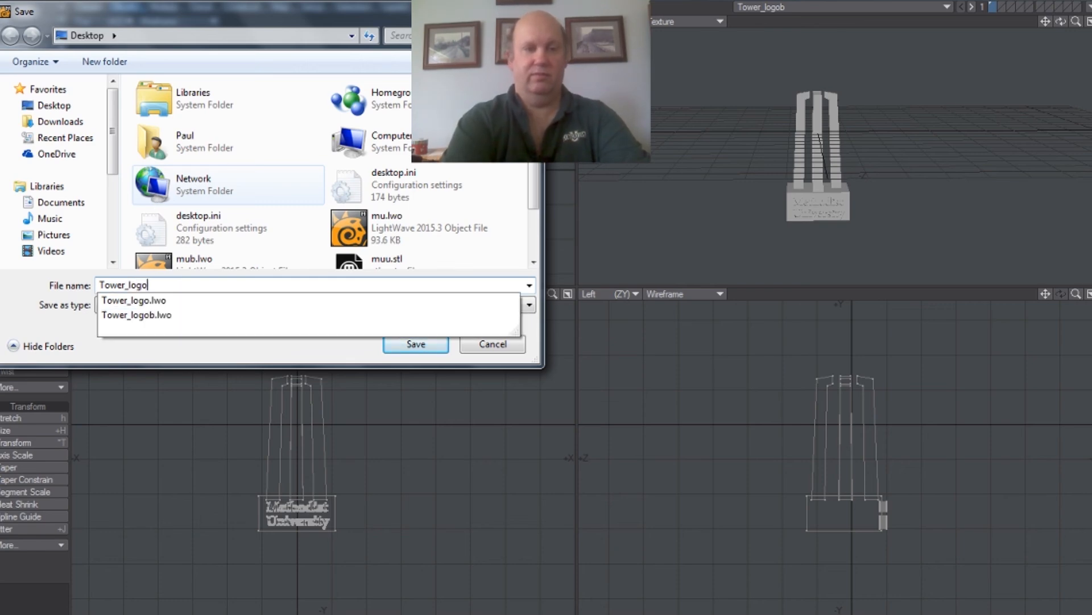
text(_print)
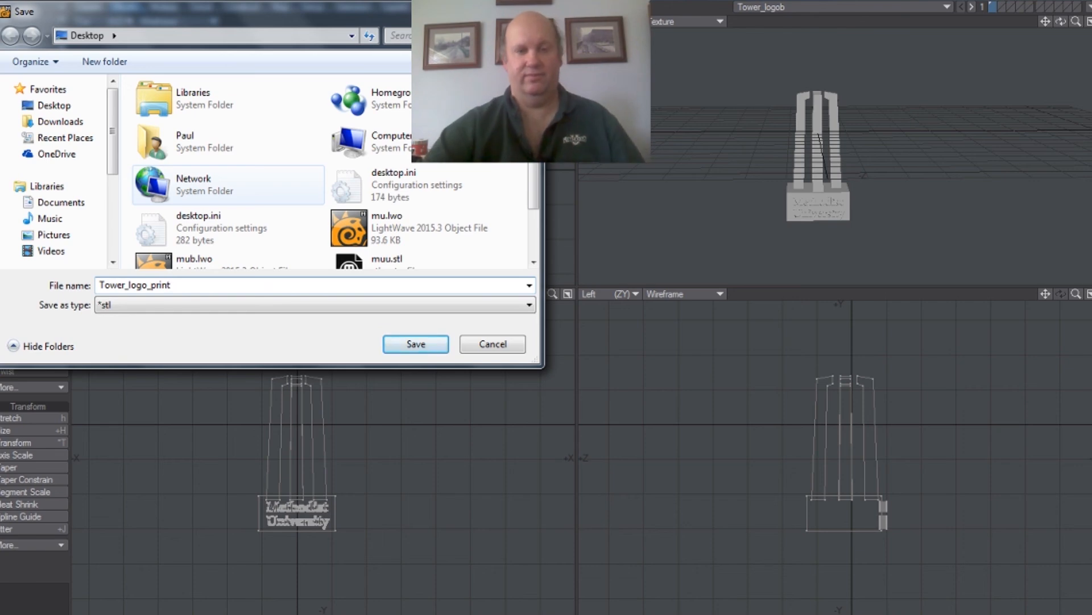
click(398, 341)
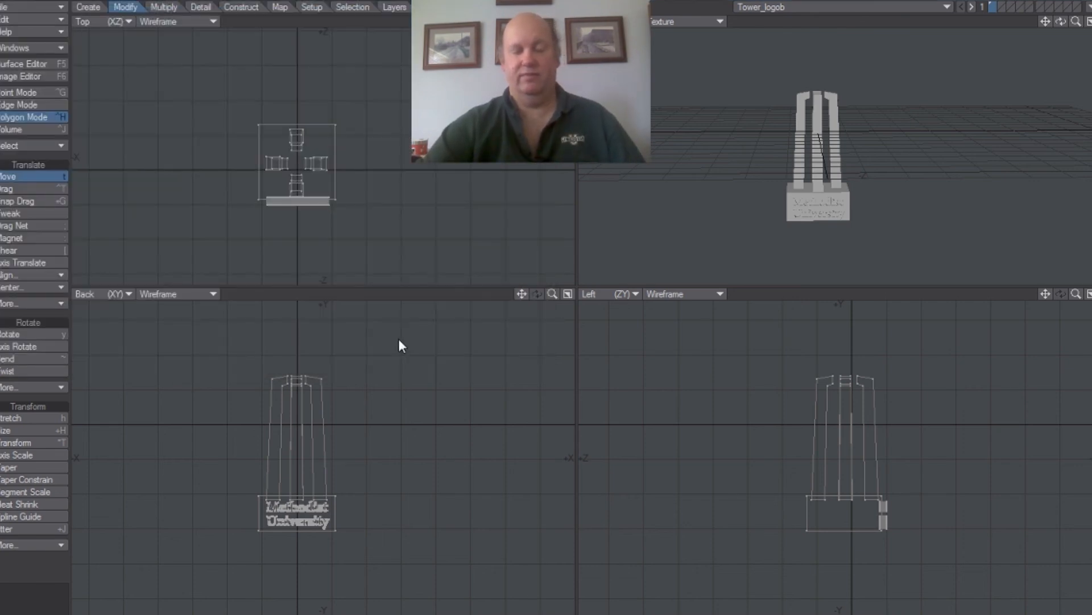